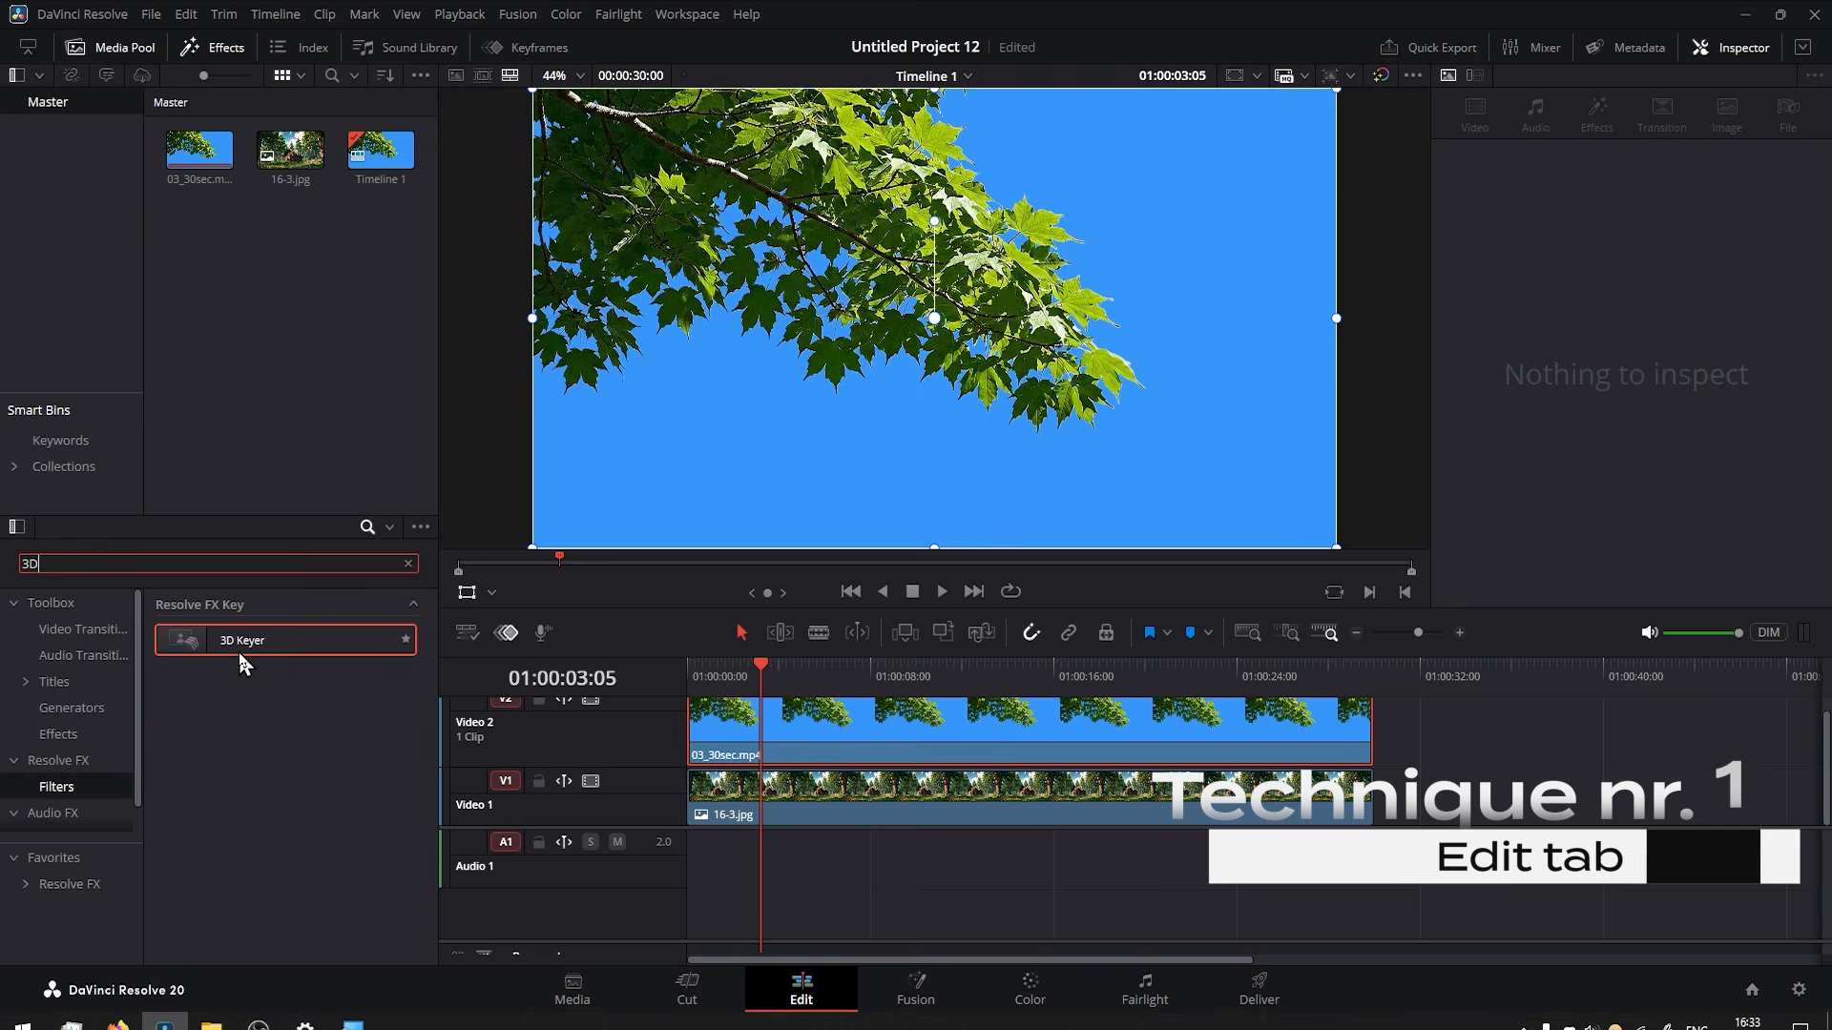
# Apply the 3D Keyer effect to the 03_30sec.mp4 clip and set the viewer overlay to Open FX Overlay.
pyautogui.moveTo(231, 639); pyautogui.dragTo(822, 731)
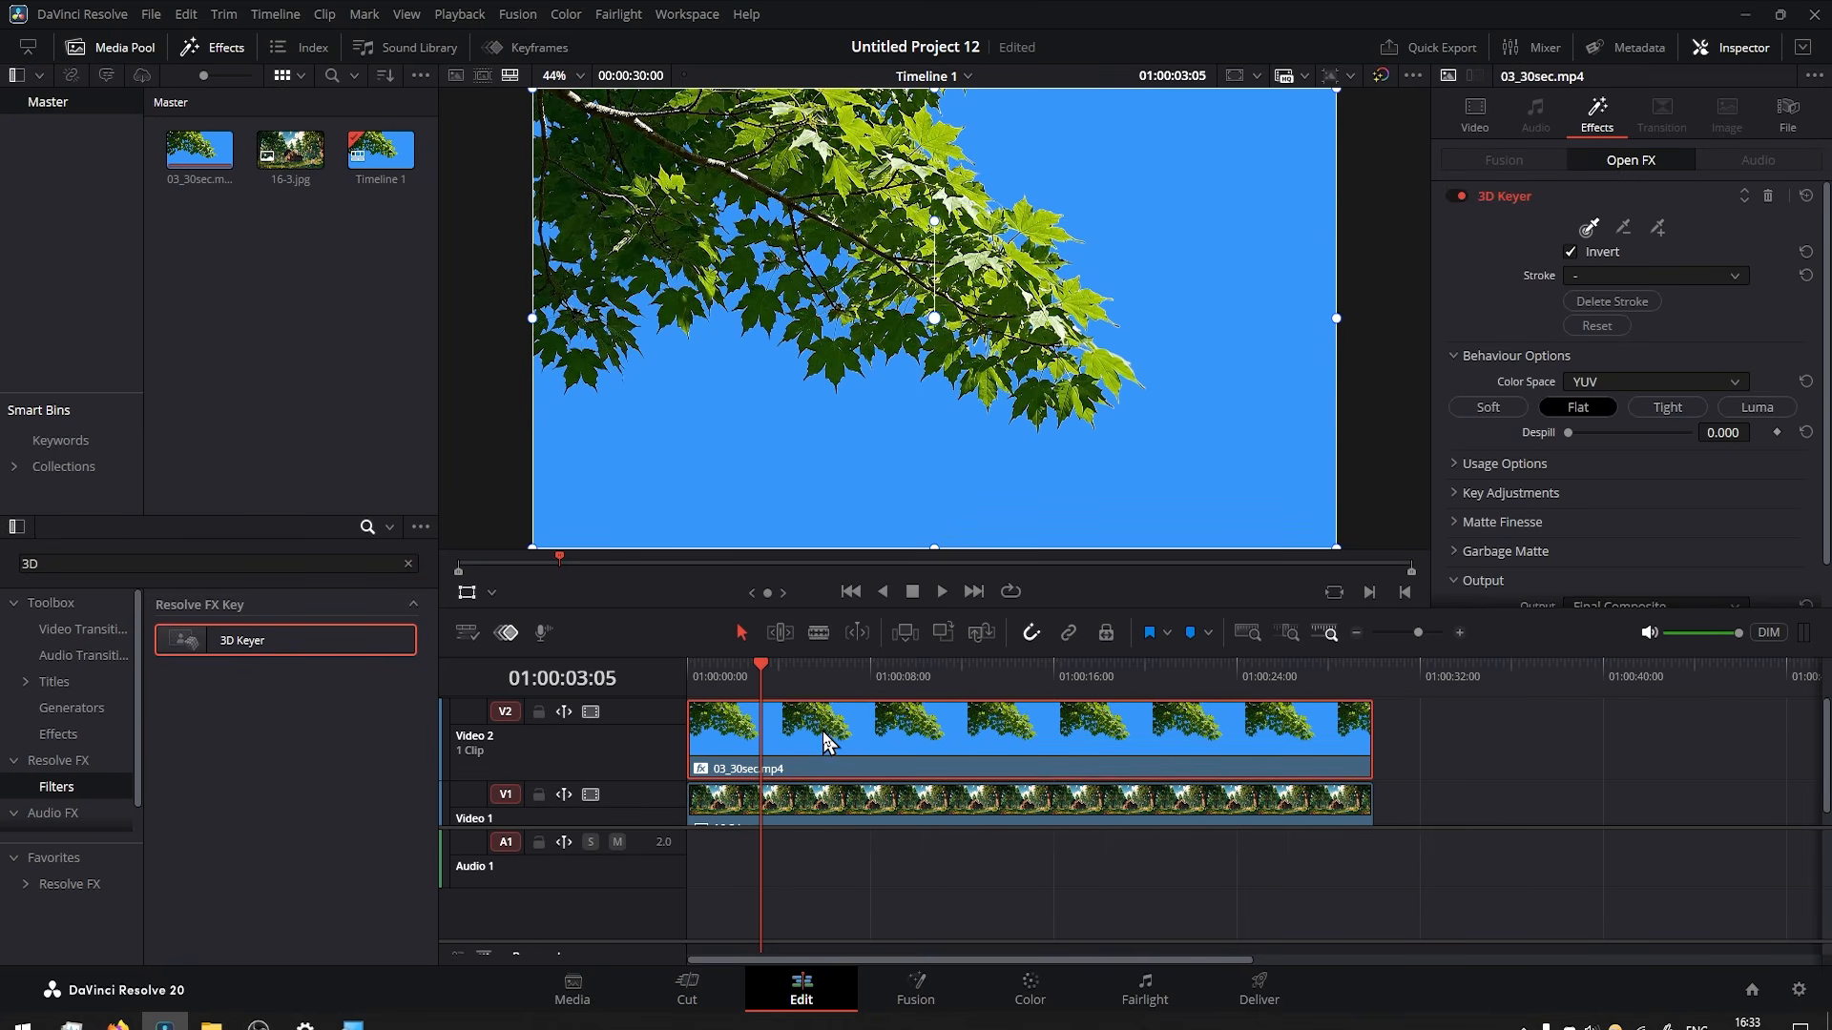
pyautogui.click(493, 593)
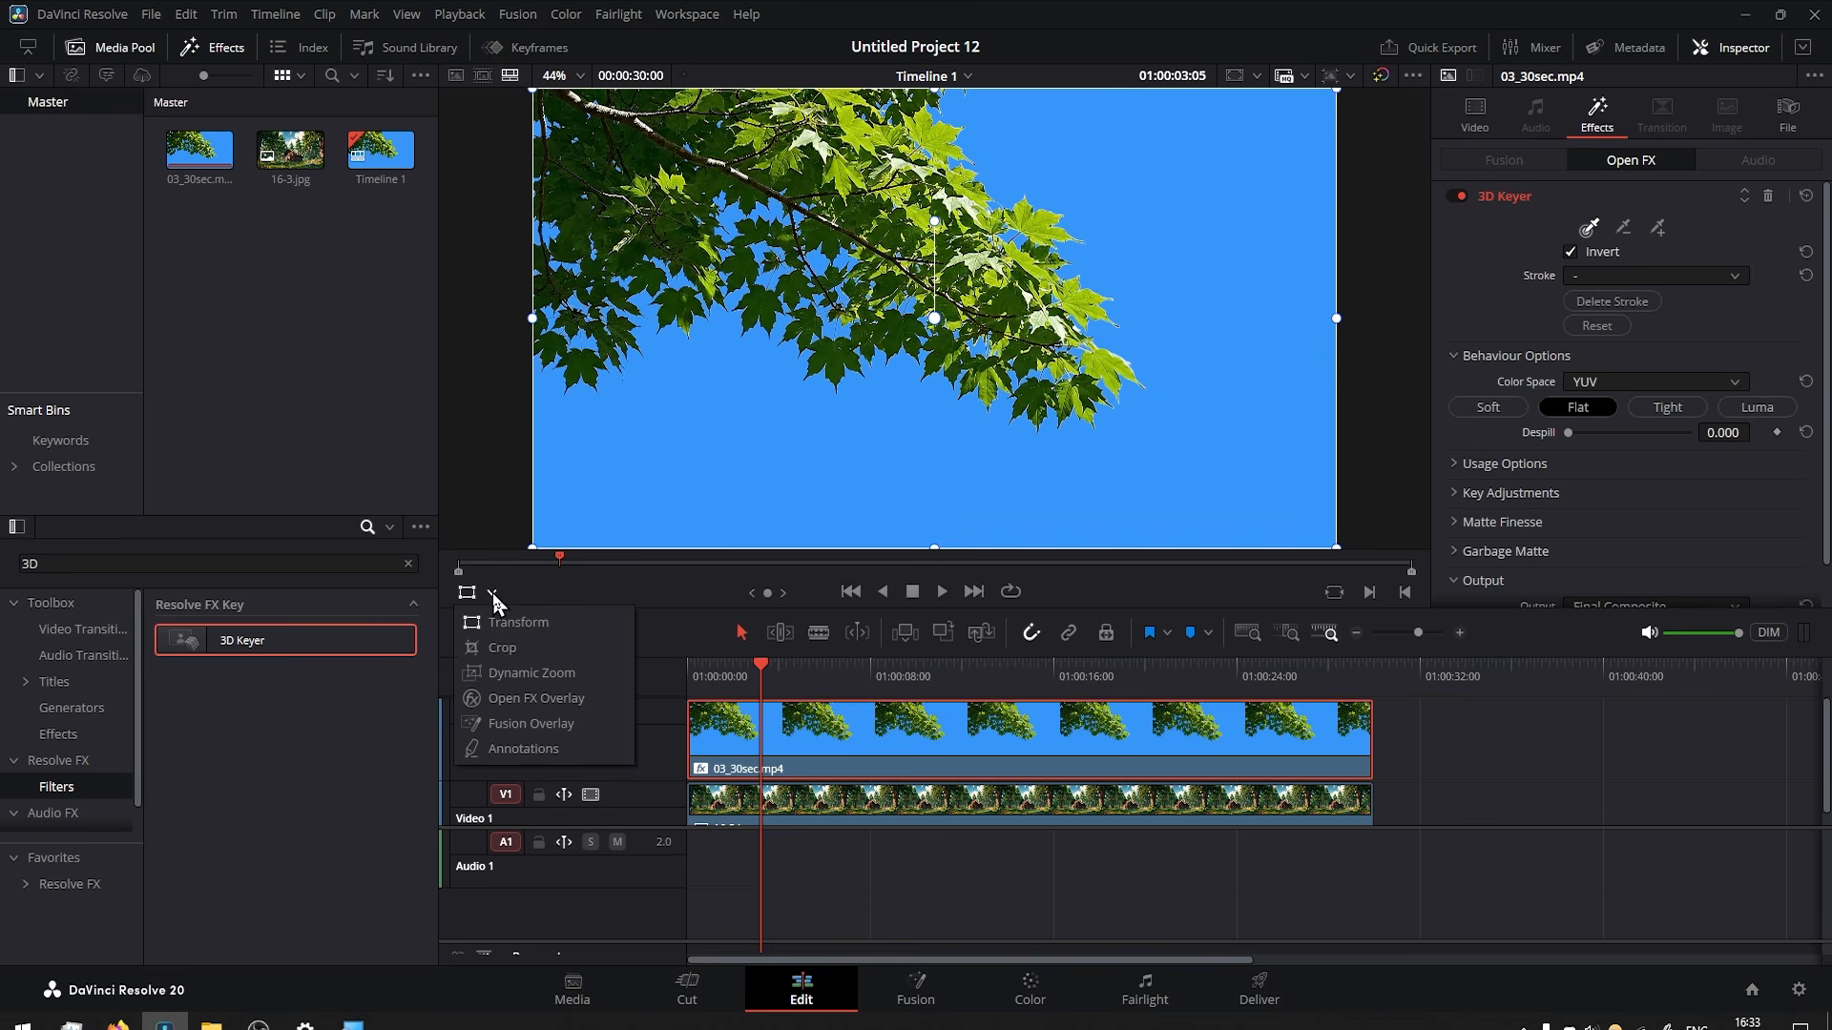
pyautogui.click(532, 701)
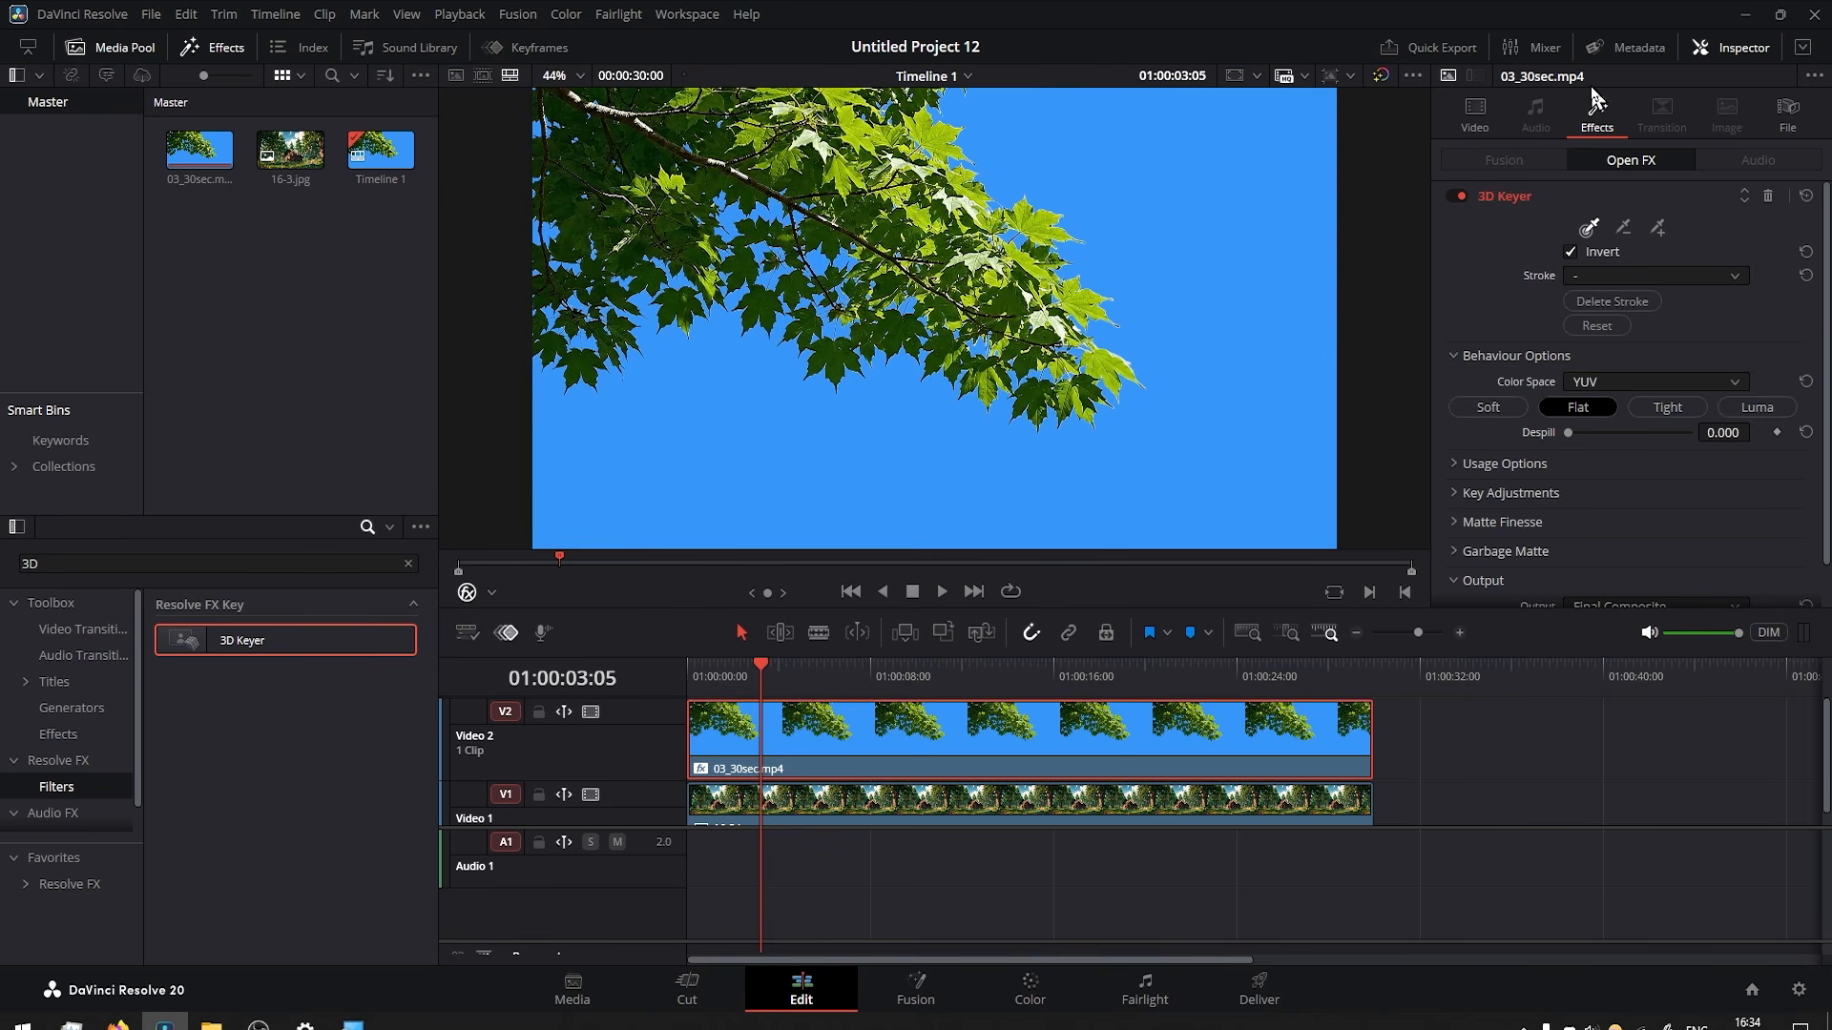
# Sample the blue sky beside the branch with the 3D Keyer's picker to key it out.
pyautogui.click(1718, 48)
pyautogui.click(1738, 47)
pyautogui.click(1590, 229)
pyautogui.click(1229, 277)
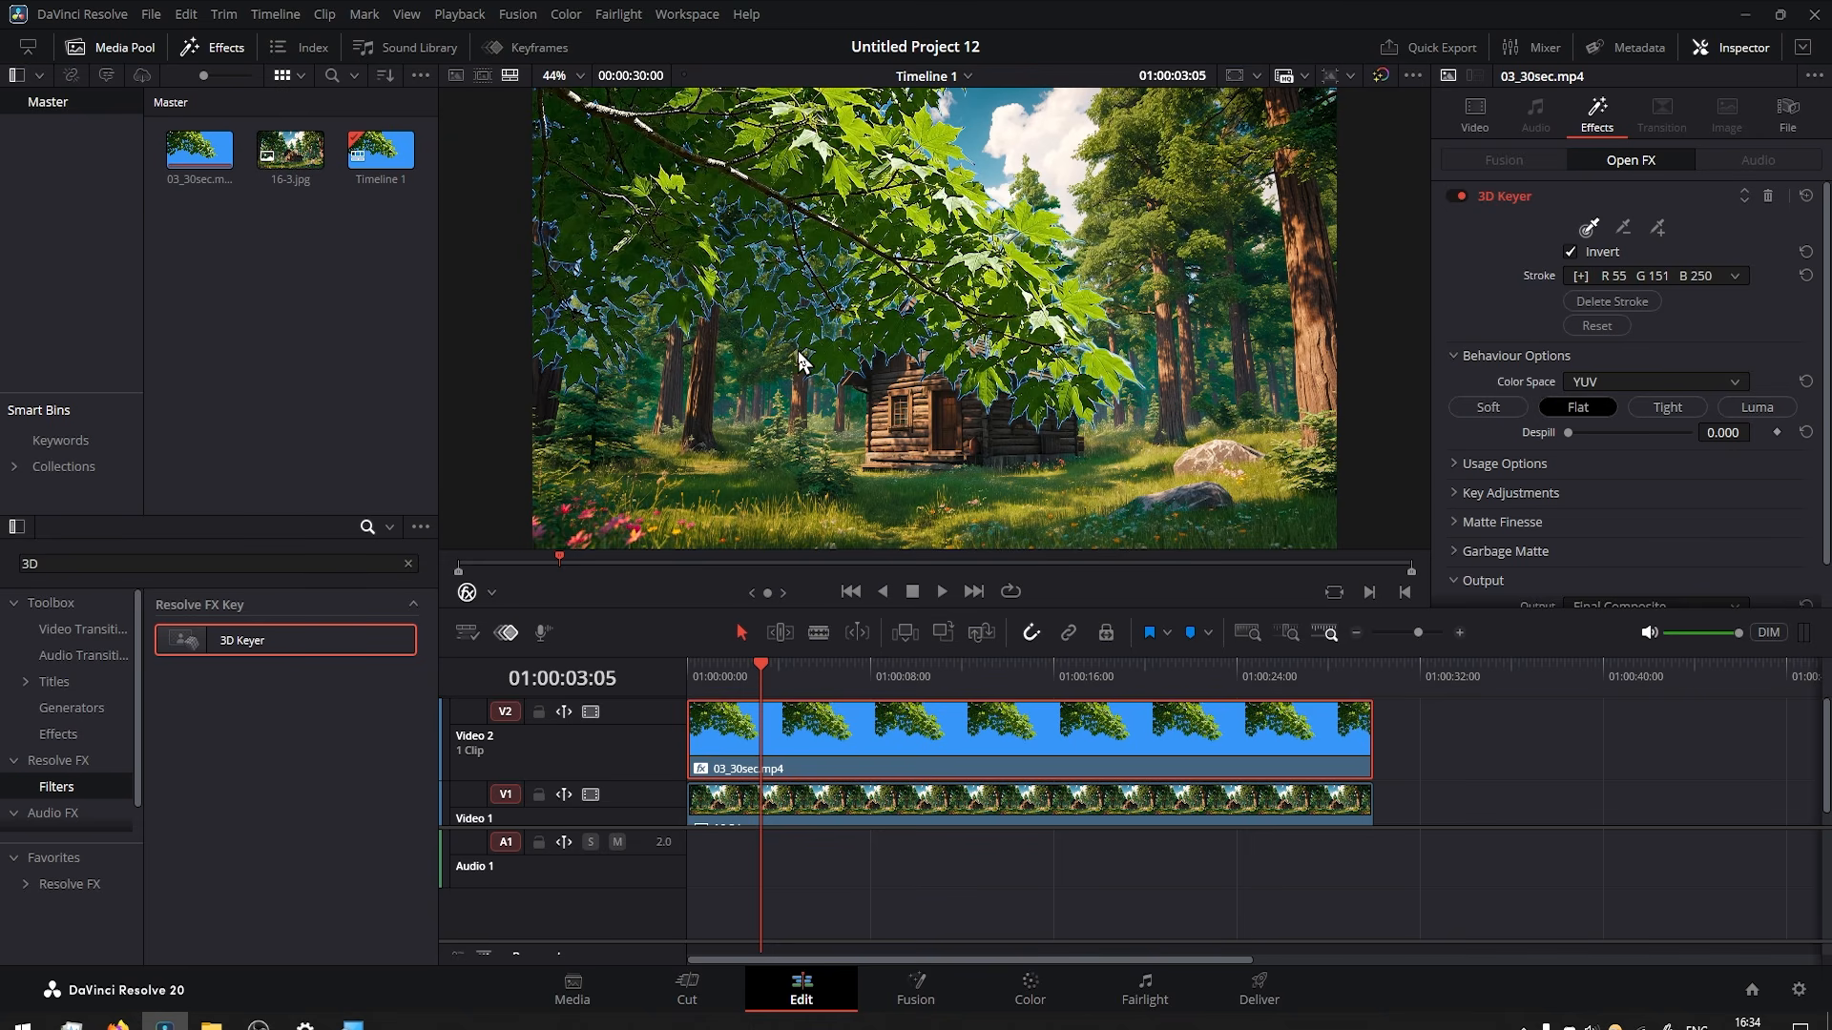
# In the 3D Keyer's key adjustments, set Chroma Tolerance to 39.1, Chroma Softness to 71.3 and Luma High to 0.566.
pyautogui.scroll(4, 805, 338)
pyautogui.moveTo(882, 371); pyautogui.dragTo(775, 294)
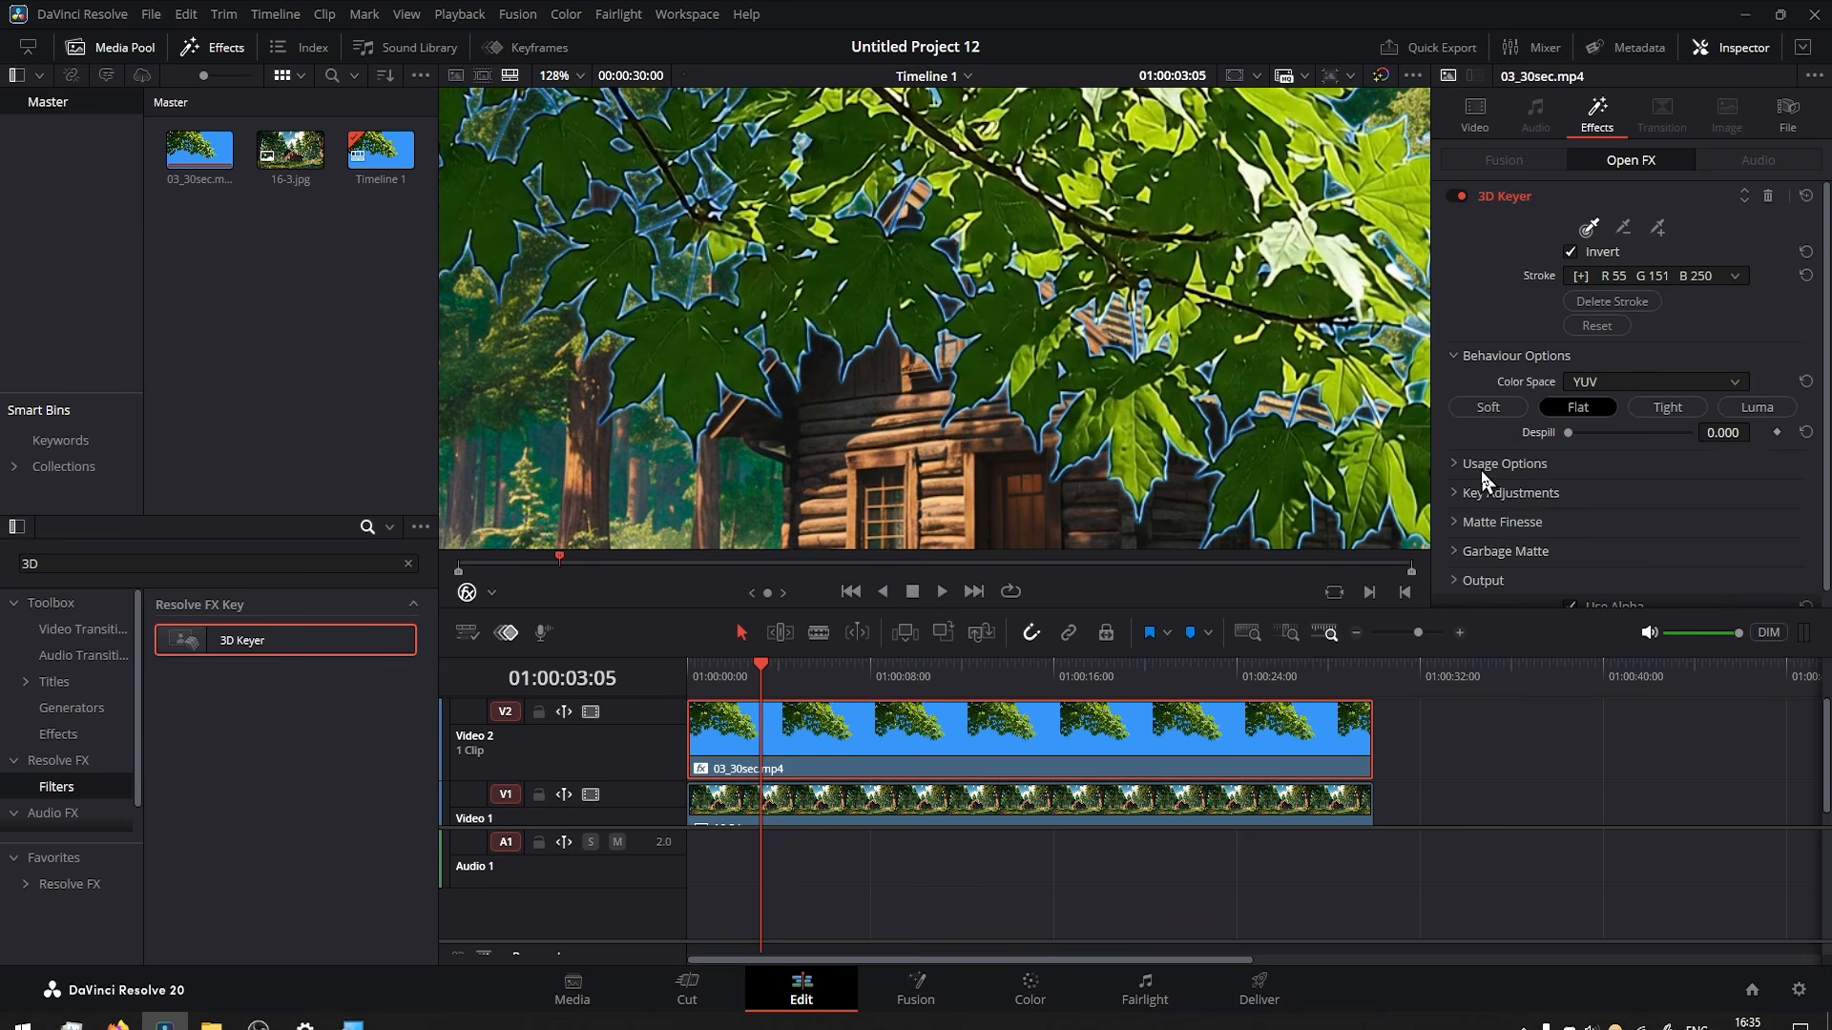
pyautogui.scroll(-1, 1483, 466)
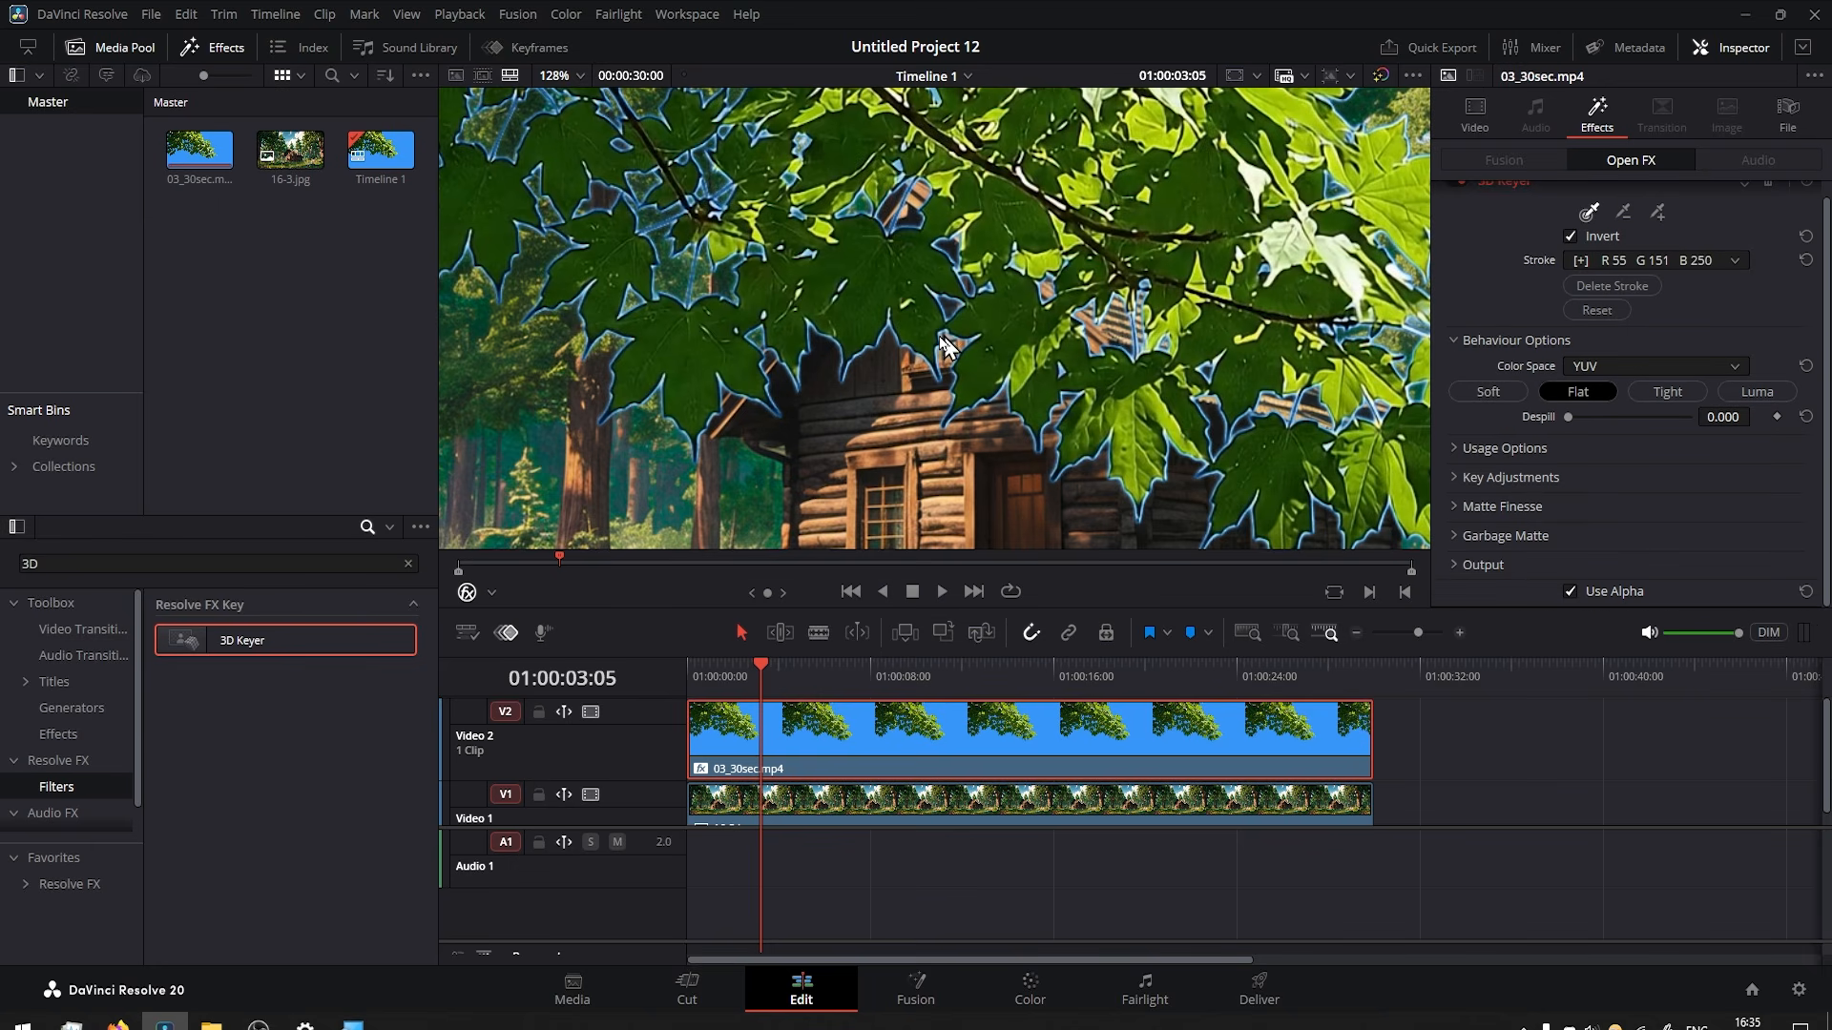
pyautogui.click(1452, 477)
pyautogui.scroll(-3, 1467, 475)
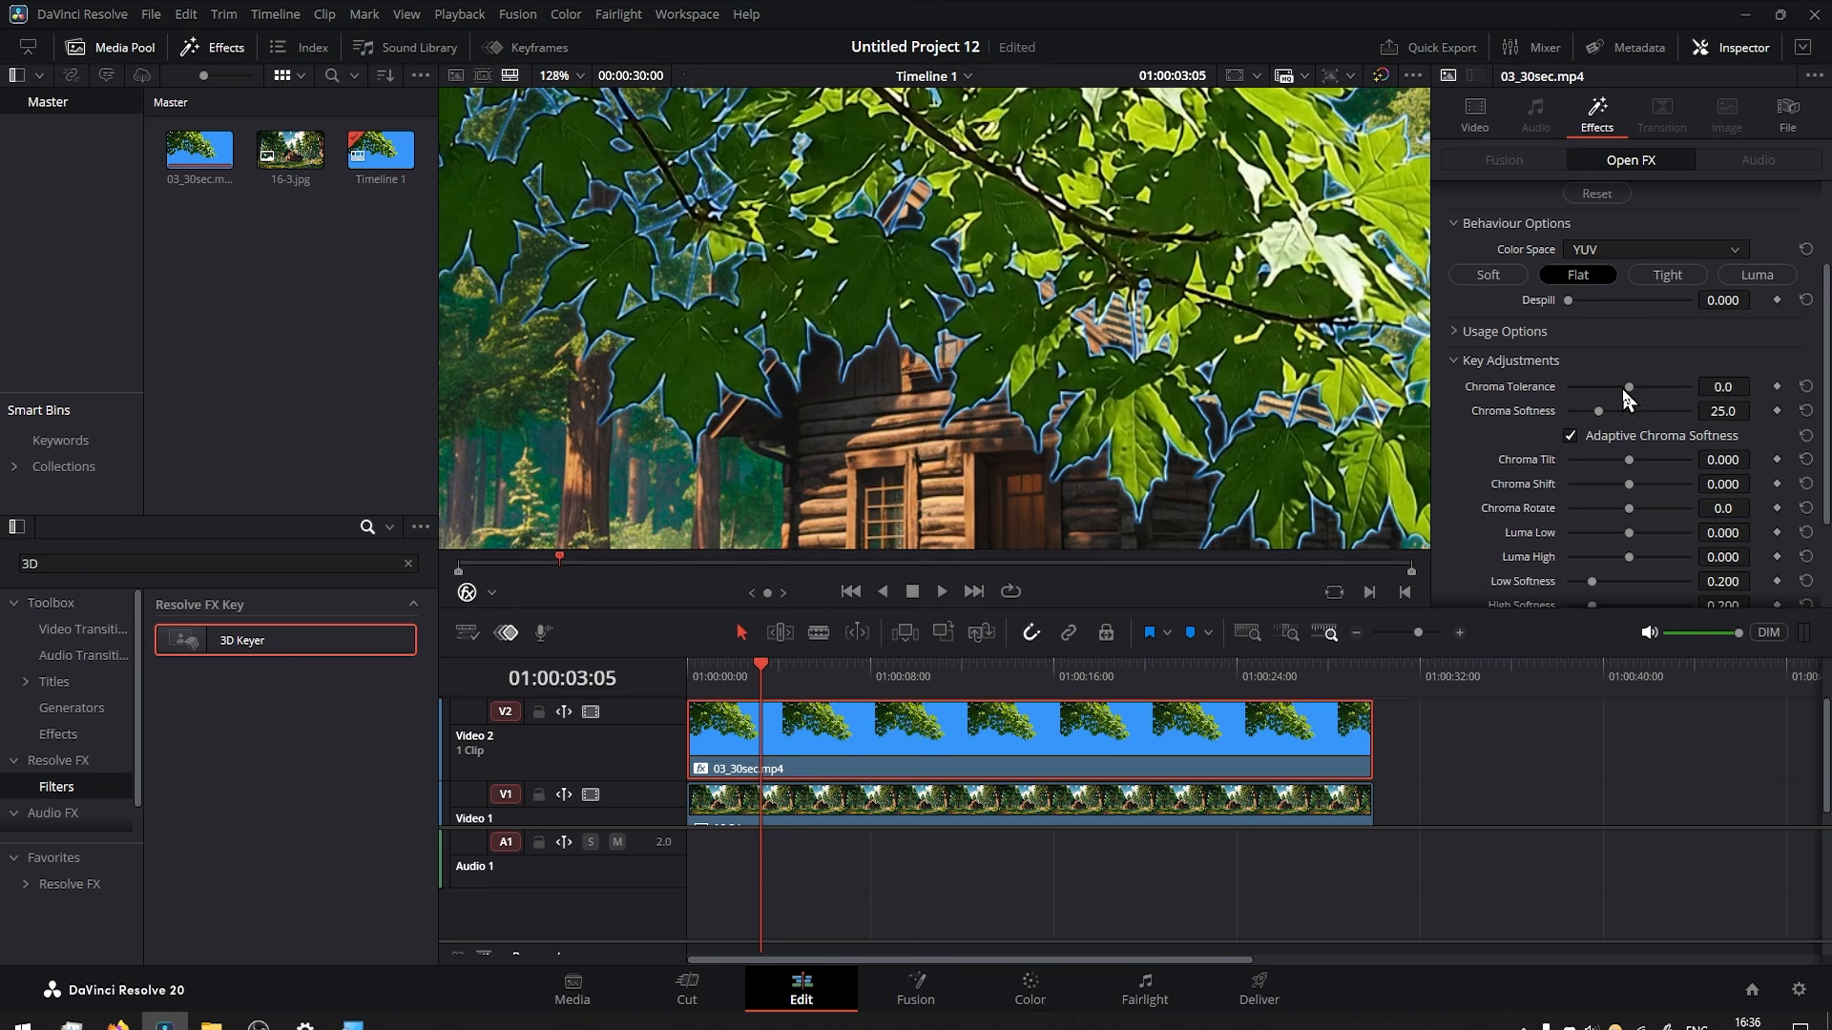
pyautogui.moveTo(1672, 389); pyautogui.dragTo(1628, 417)
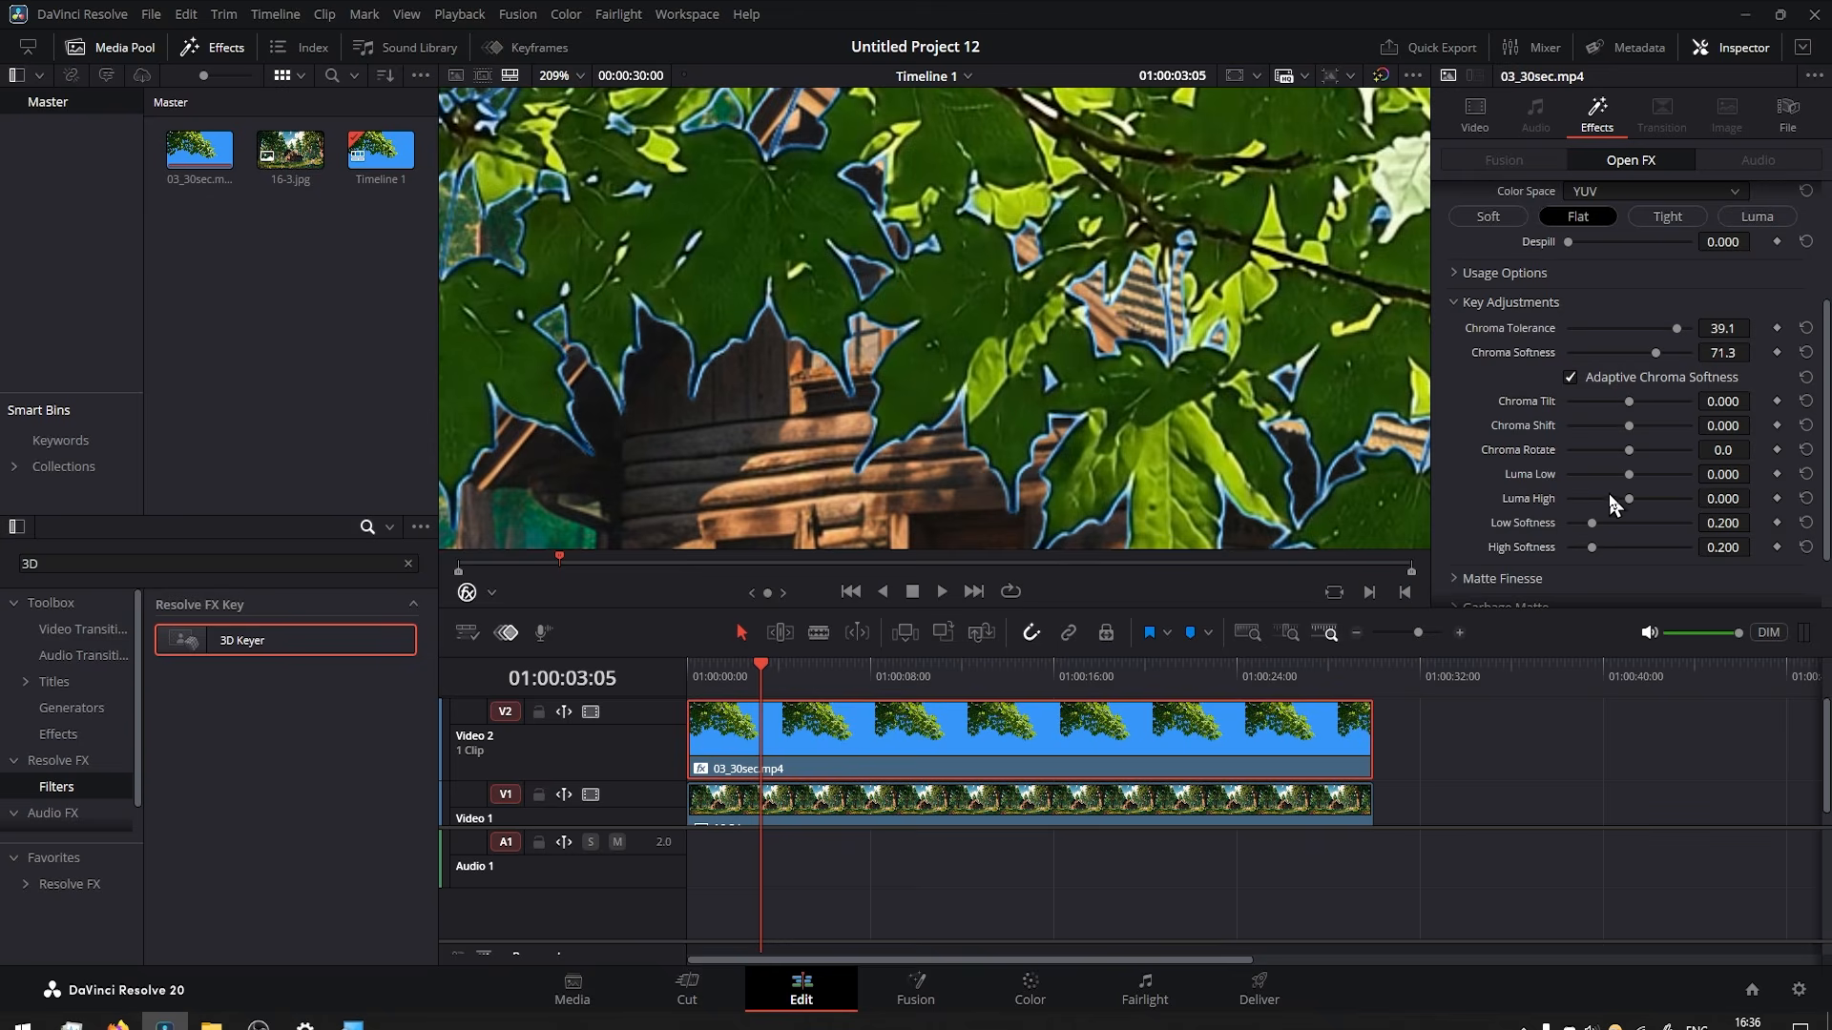
pyautogui.moveTo(1630, 500)
pyautogui.mouseDown()
pyautogui.moveTo(1675, 501)
pyautogui.moveTo(1630, 501)
pyautogui.mouseUp()
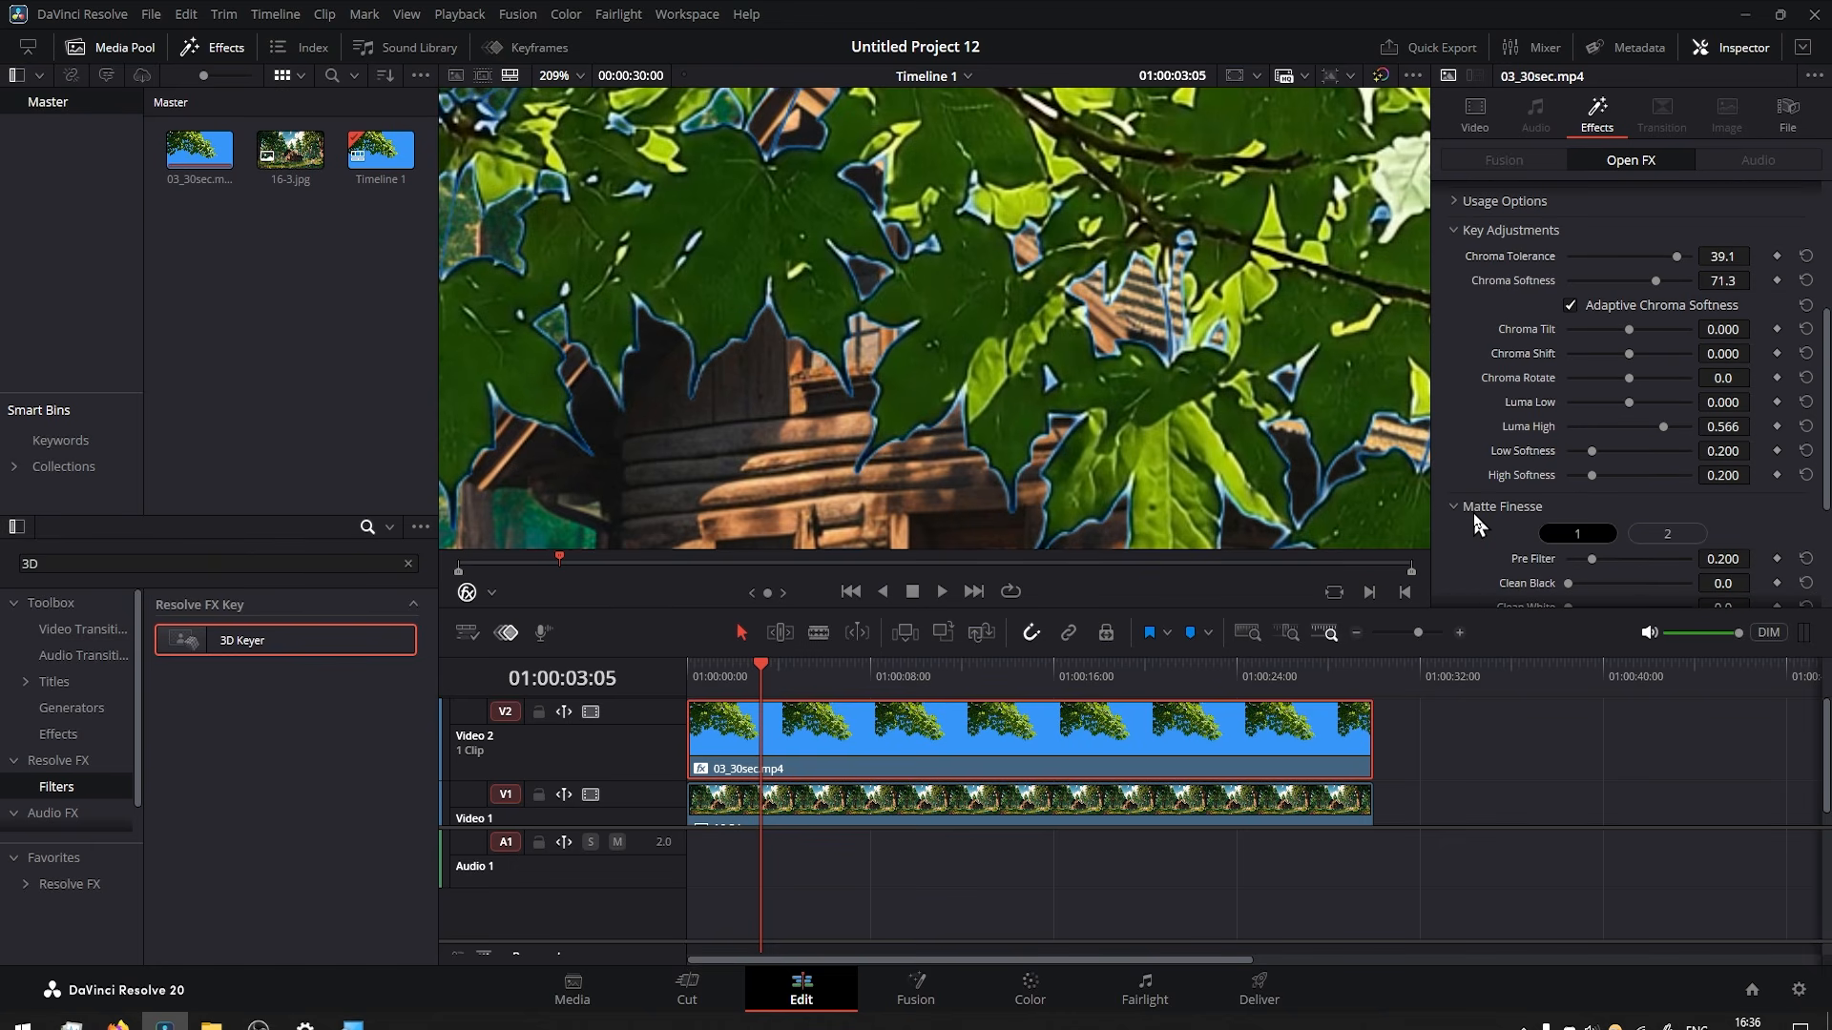
# In the 3D Keyer's matte finesse settings, set Clean Black to 3.1, Black Clip to 58.9 and In/Out Ratio to -3.9.
pyautogui.scroll(-2, 1497, 513)
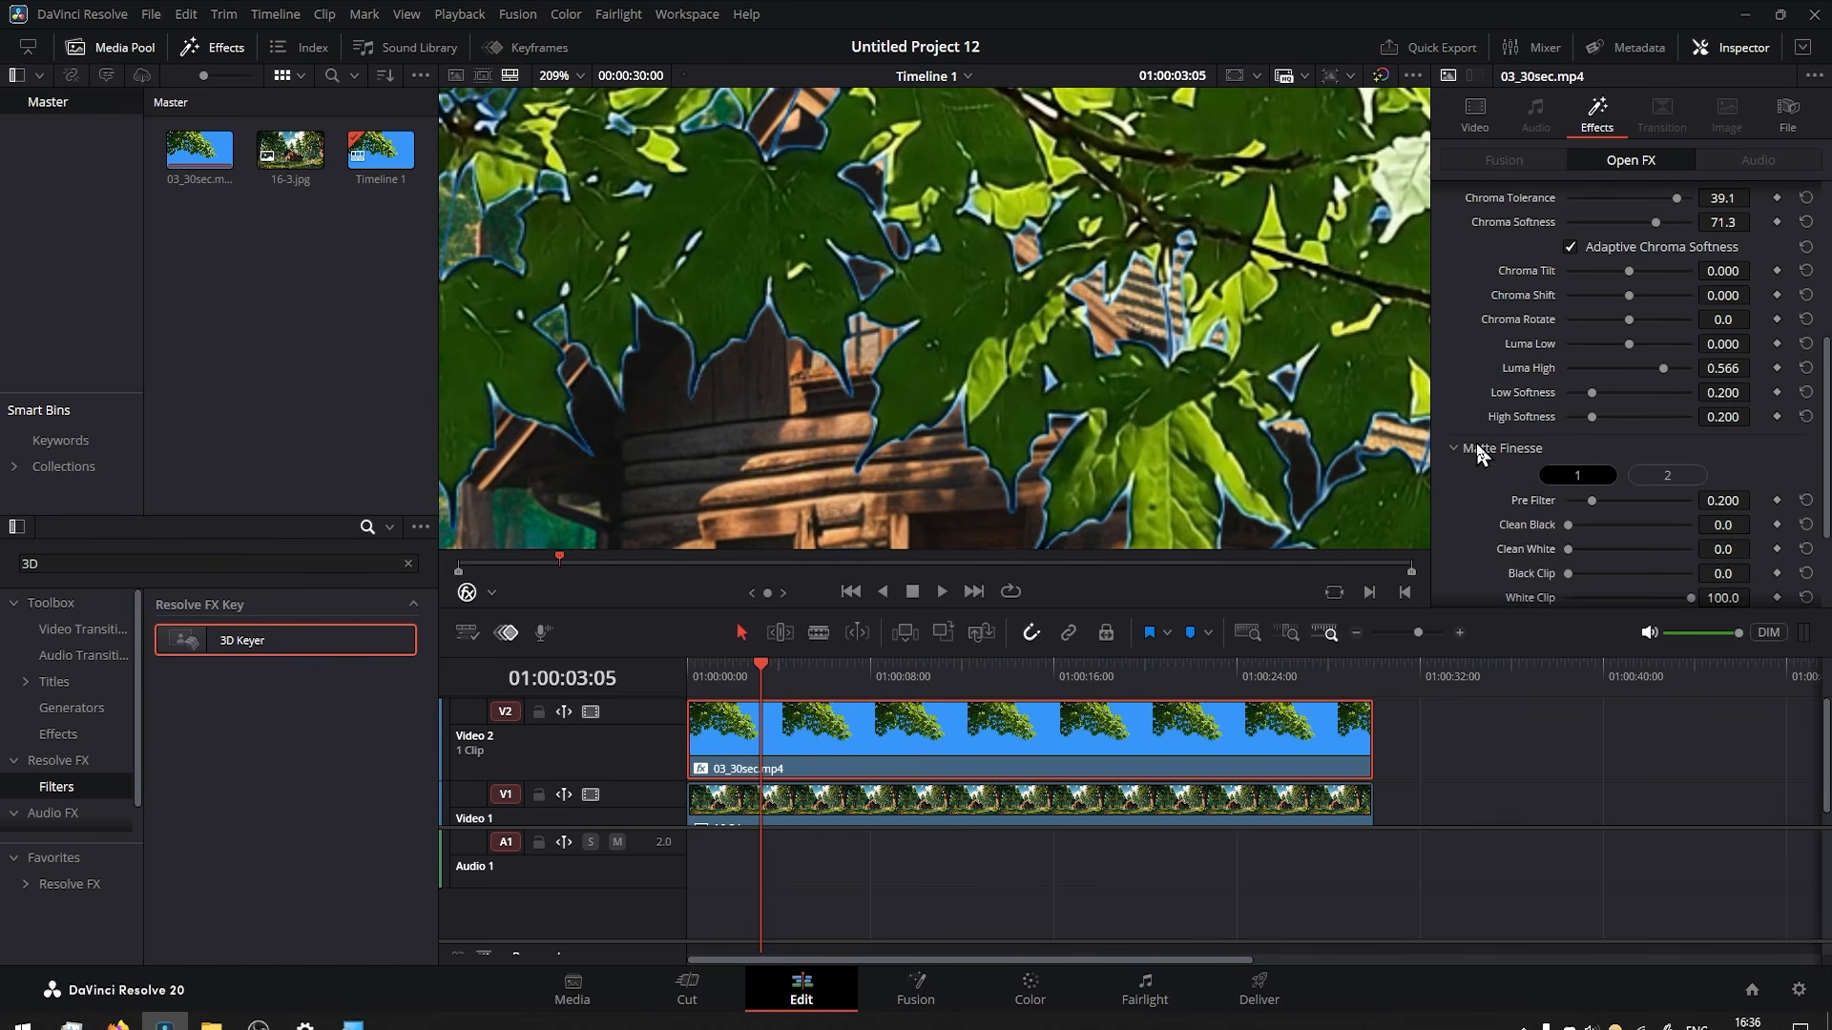
pyautogui.scroll(-2, 1490, 439)
pyautogui.moveTo(1568, 467); pyautogui.dragTo(1575, 510)
pyautogui.scroll(-2, 1636, 516)
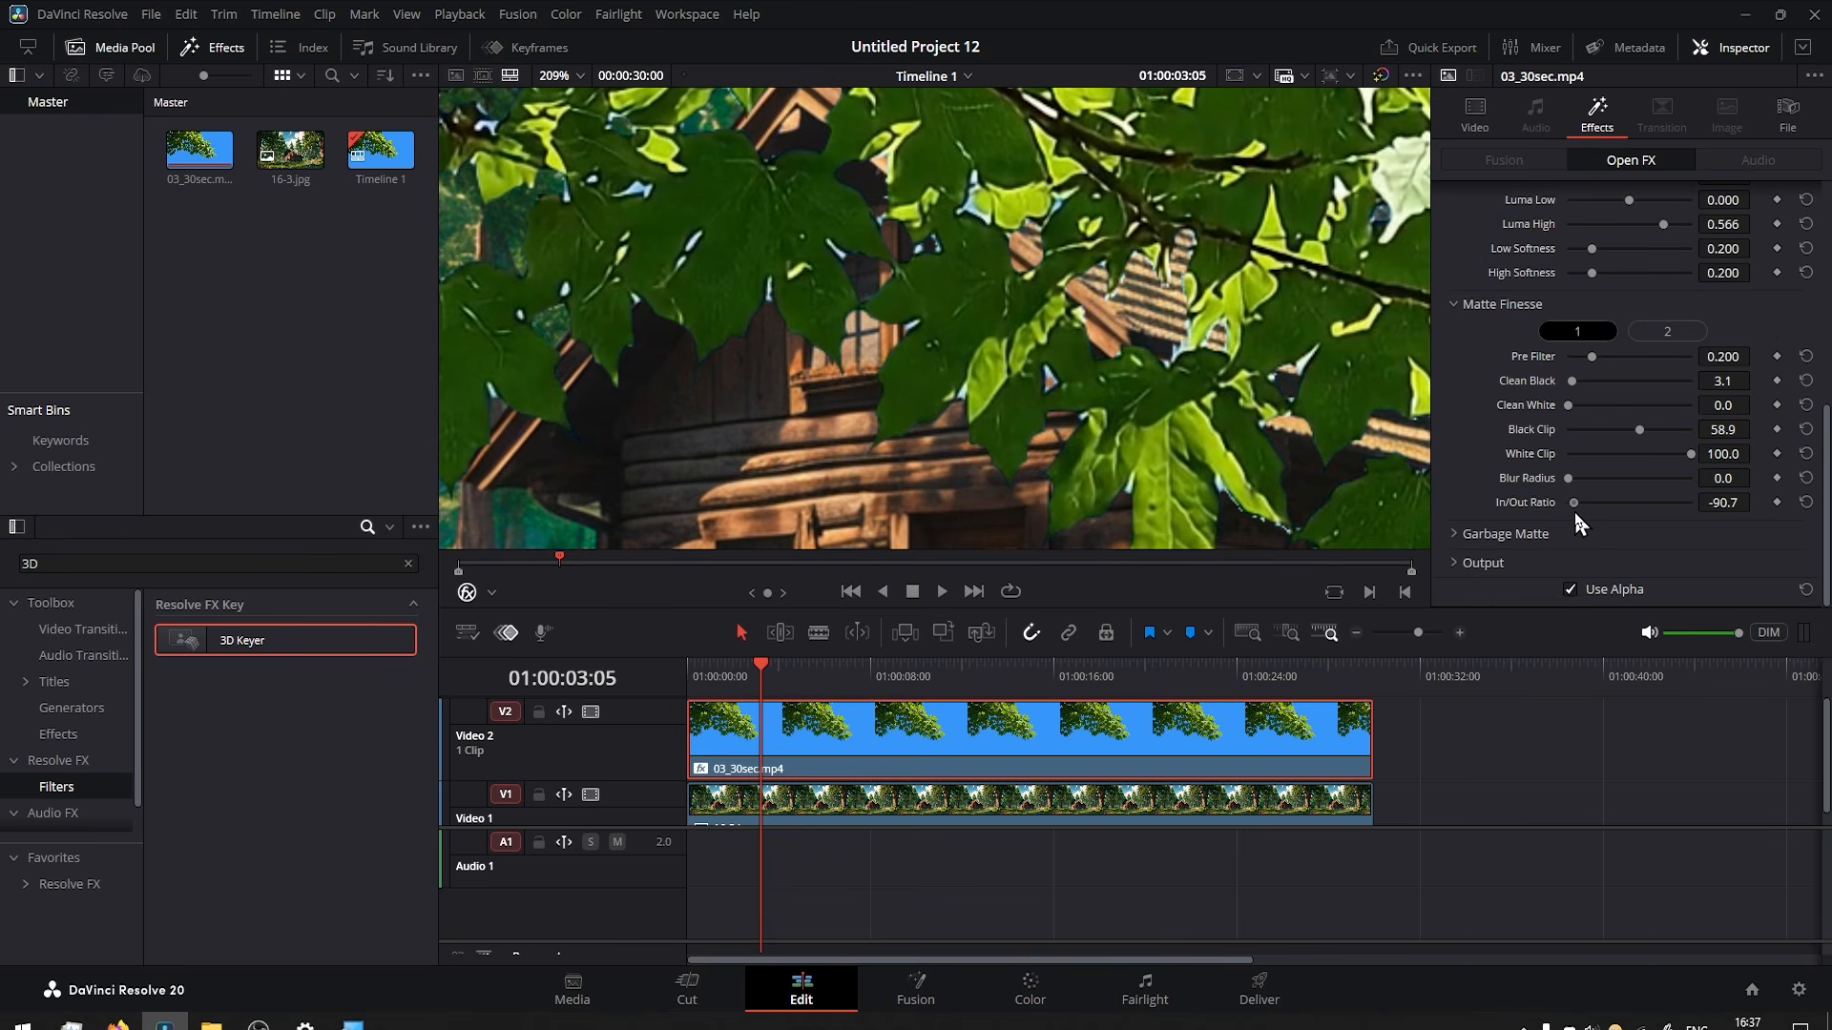
# Reset the 3D Keyer's In/Out Ratio, try 31.8, and readjust it to a lower value.
pyautogui.click(1807, 502)
pyautogui.moveTo(1629, 504)
pyautogui.mouseDown()
pyautogui.moveTo(1596, 502)
pyautogui.moveTo(1648, 504)
pyautogui.mouseUp()
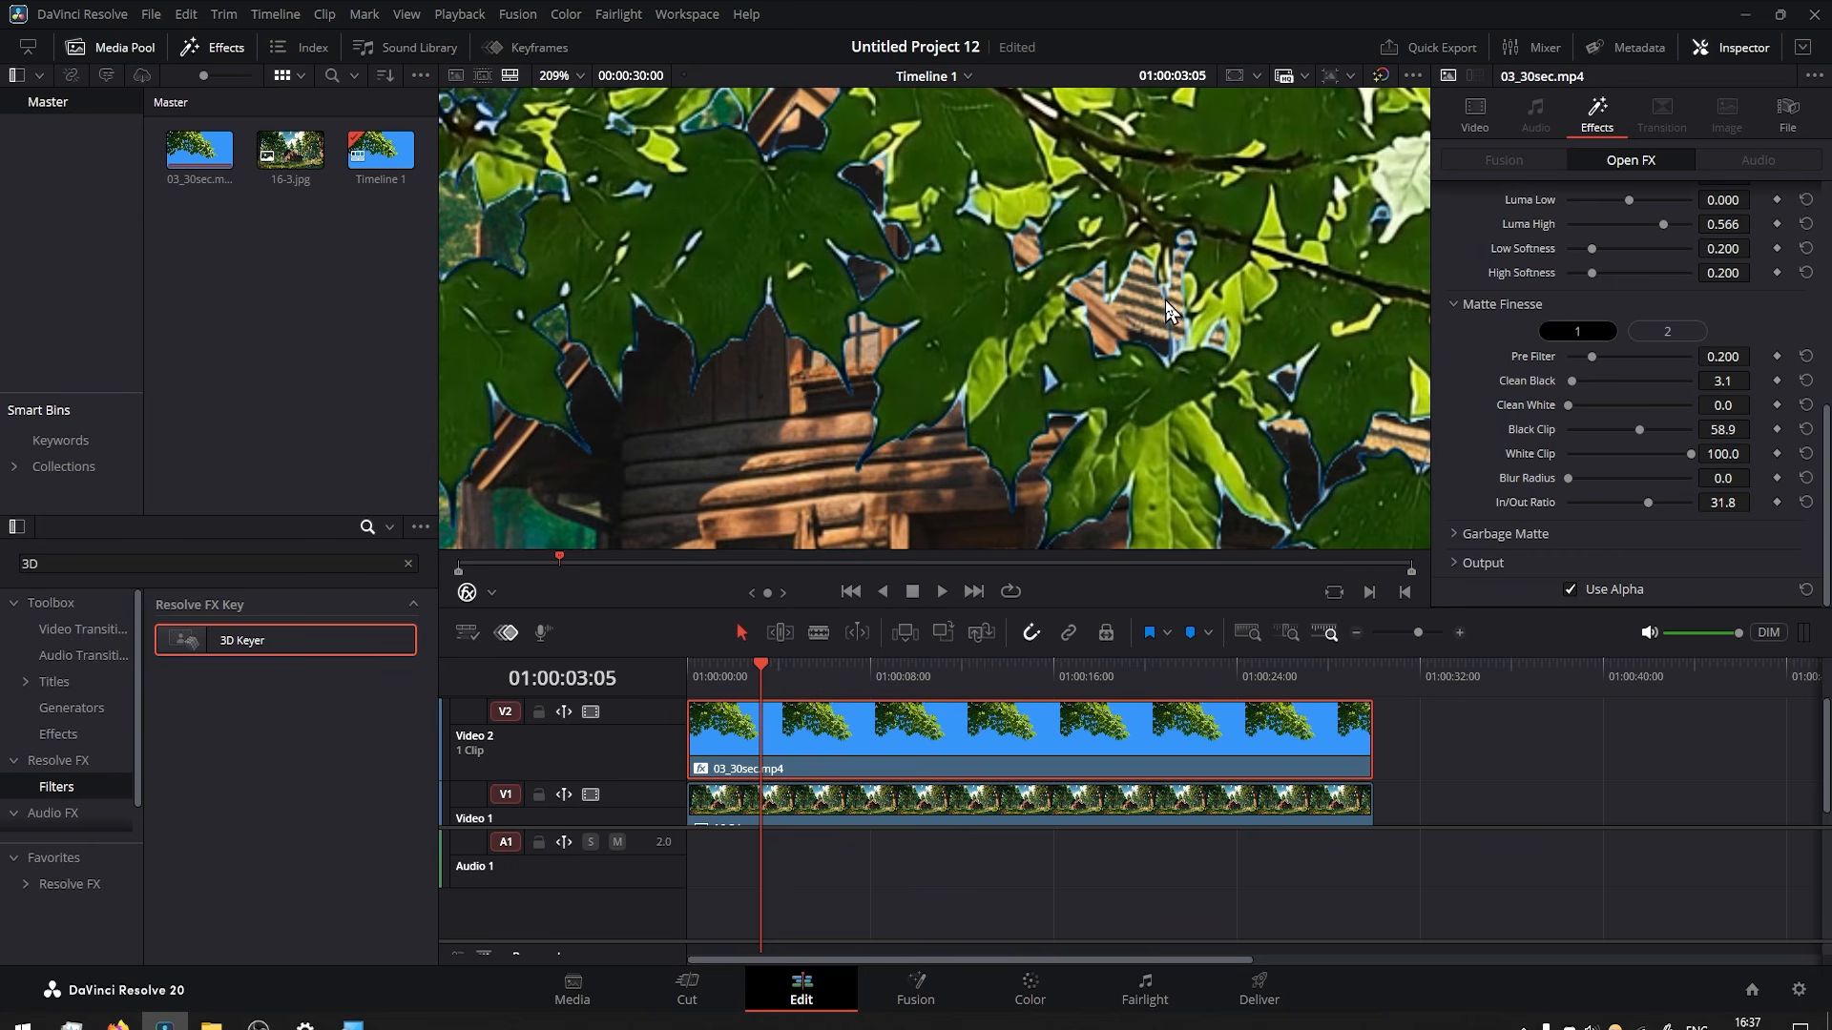
pyautogui.hotkey('ctrl', 's')
pyautogui.moveTo(1651, 502); pyautogui.dragTo(1589, 513)
# Add the leftover light-blue spots between the leaves to the 3D Keyer's selection with the additive picker.
pyautogui.moveTo(607, 341); pyautogui.dragTo(966, 342)
pyautogui.moveTo(720, 270); pyautogui.dragTo(497, 329)
pyautogui.scroll(3, 1622, 430)
pyautogui.scroll(4, 1622, 382)
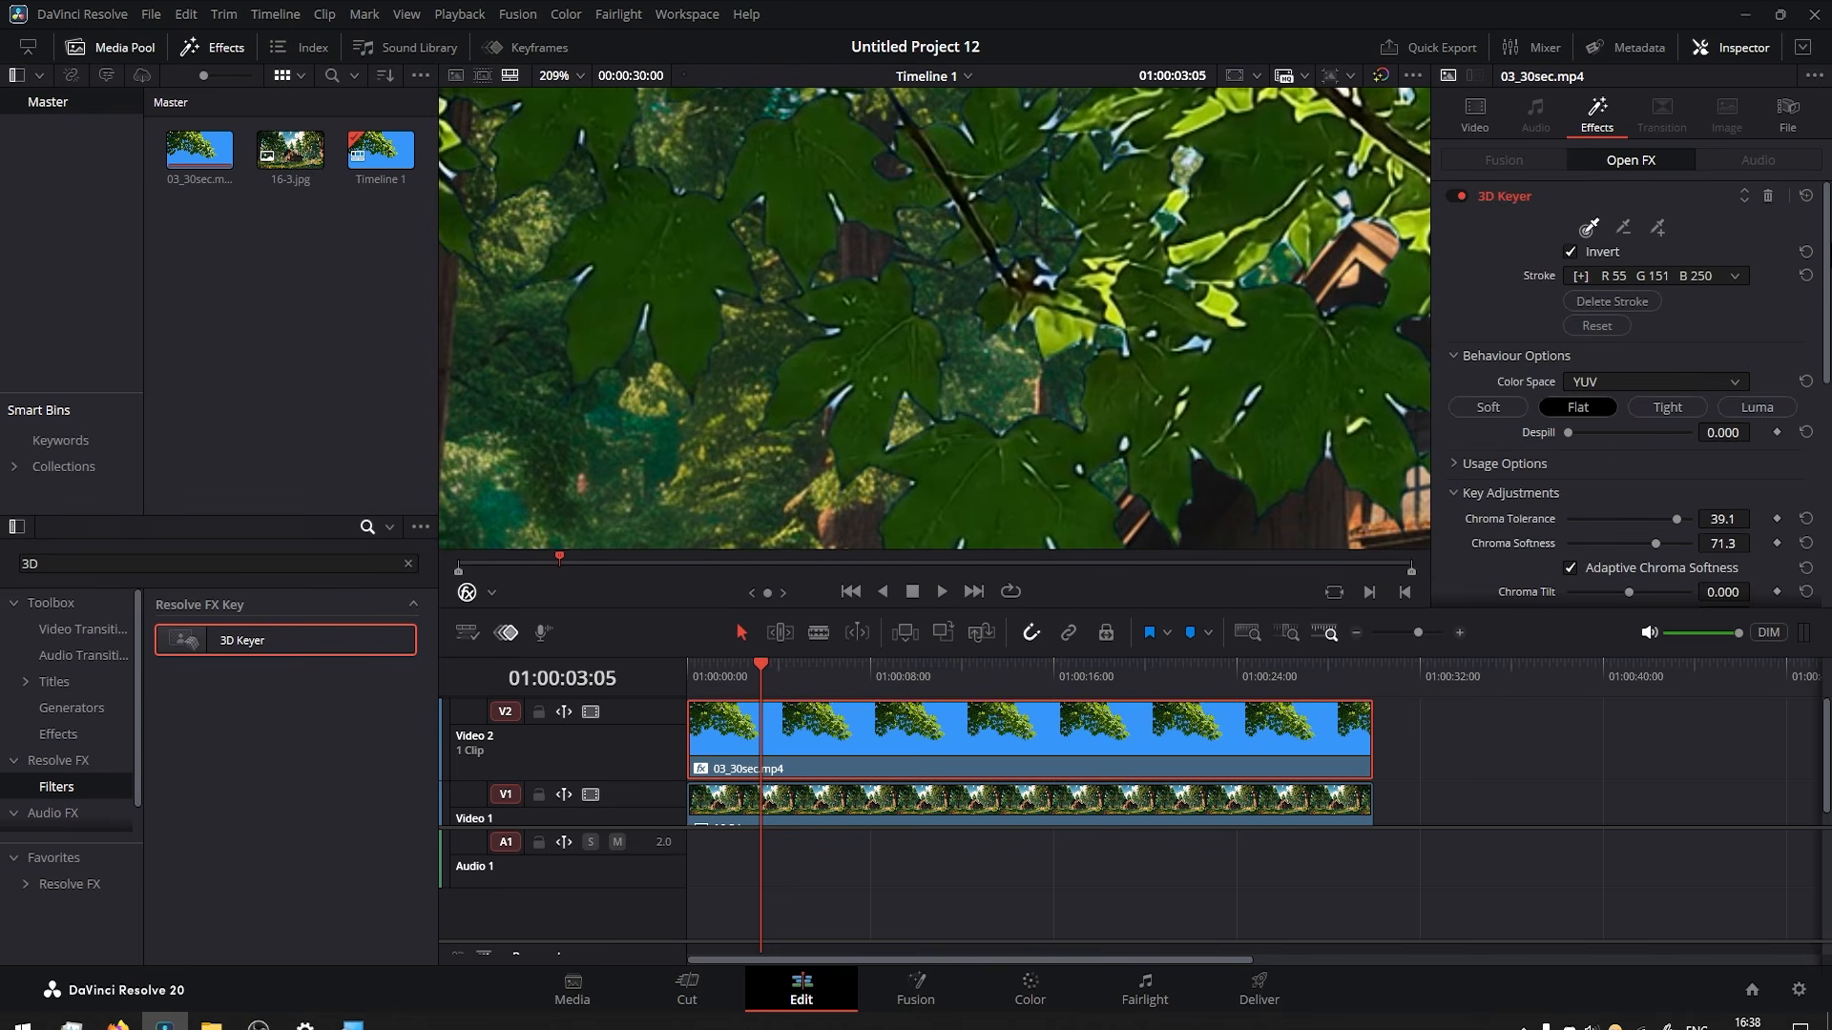
pyautogui.click(1657, 229)
pyautogui.click(1197, 341)
pyautogui.moveTo(1266, 417); pyautogui.dragTo(1228, 404)
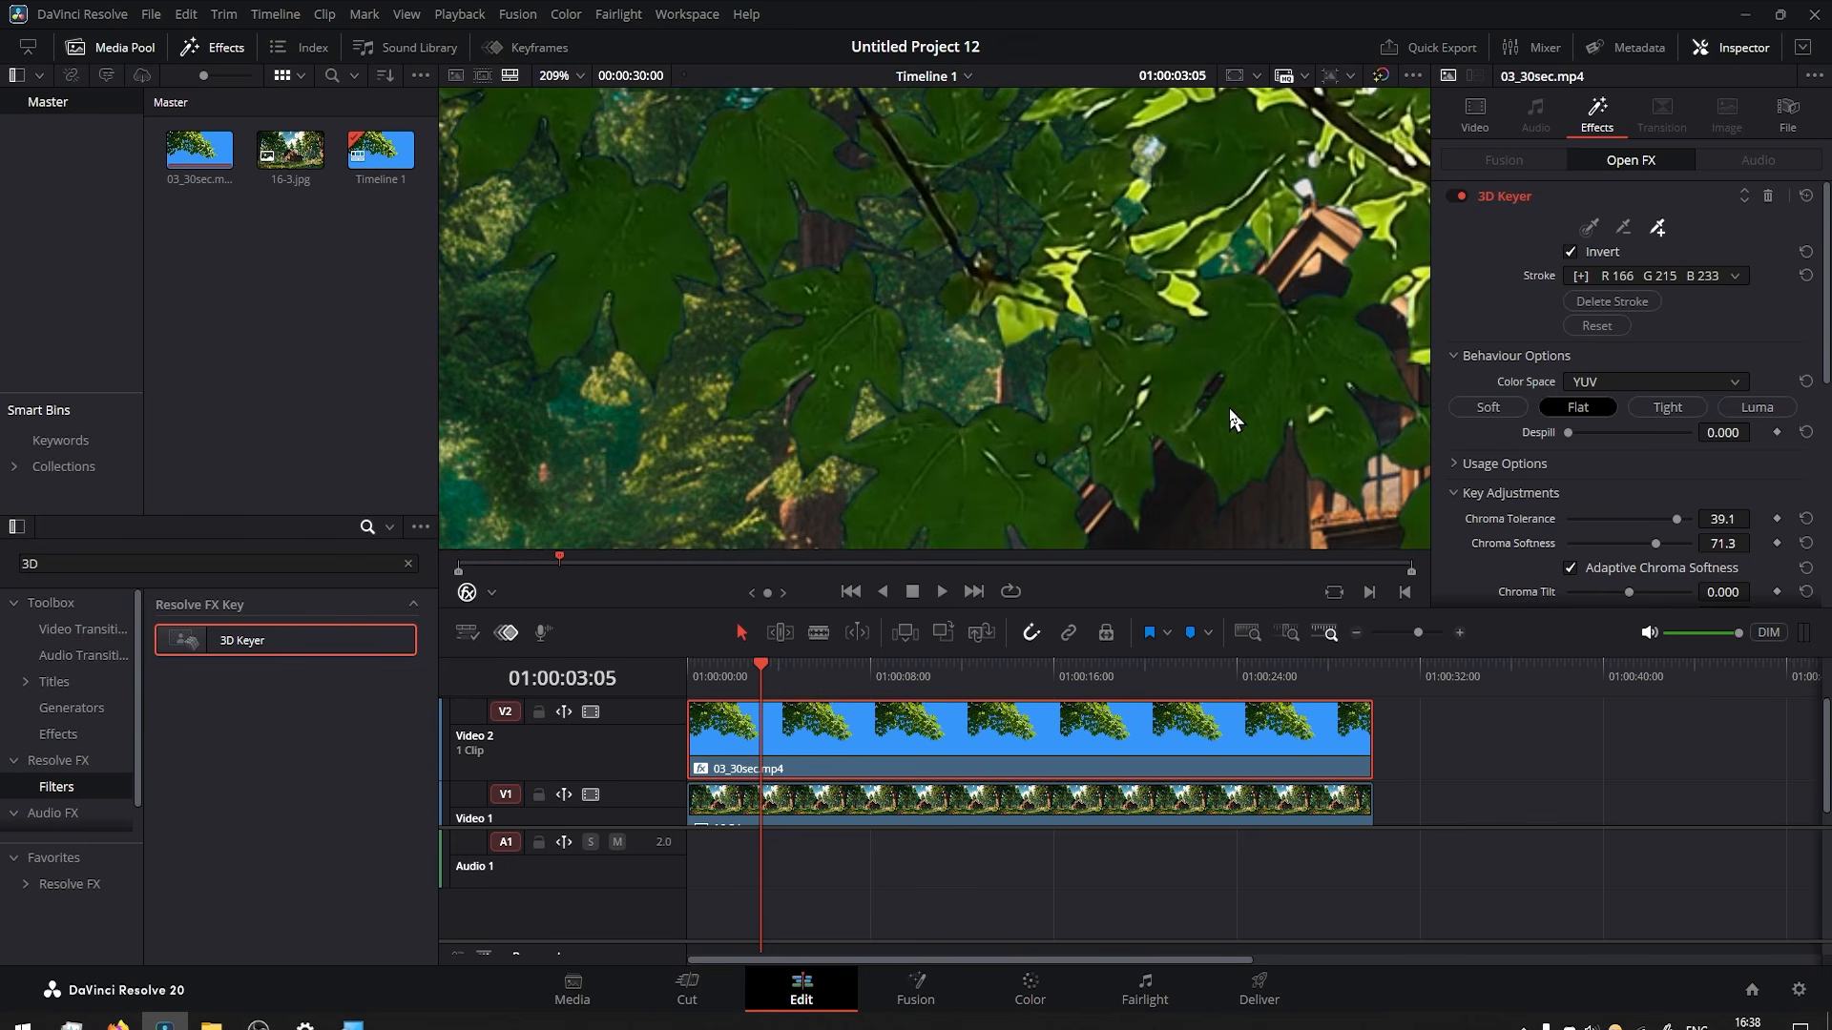
# Check the keyed branch over the forest background at full frame by playing back the timeline.
pyautogui.scroll(-1, 1132, 370)
pyautogui.moveTo(1336, 181); pyautogui.dragTo(1021, 428)
pyautogui.scroll(-4, 1021, 427)
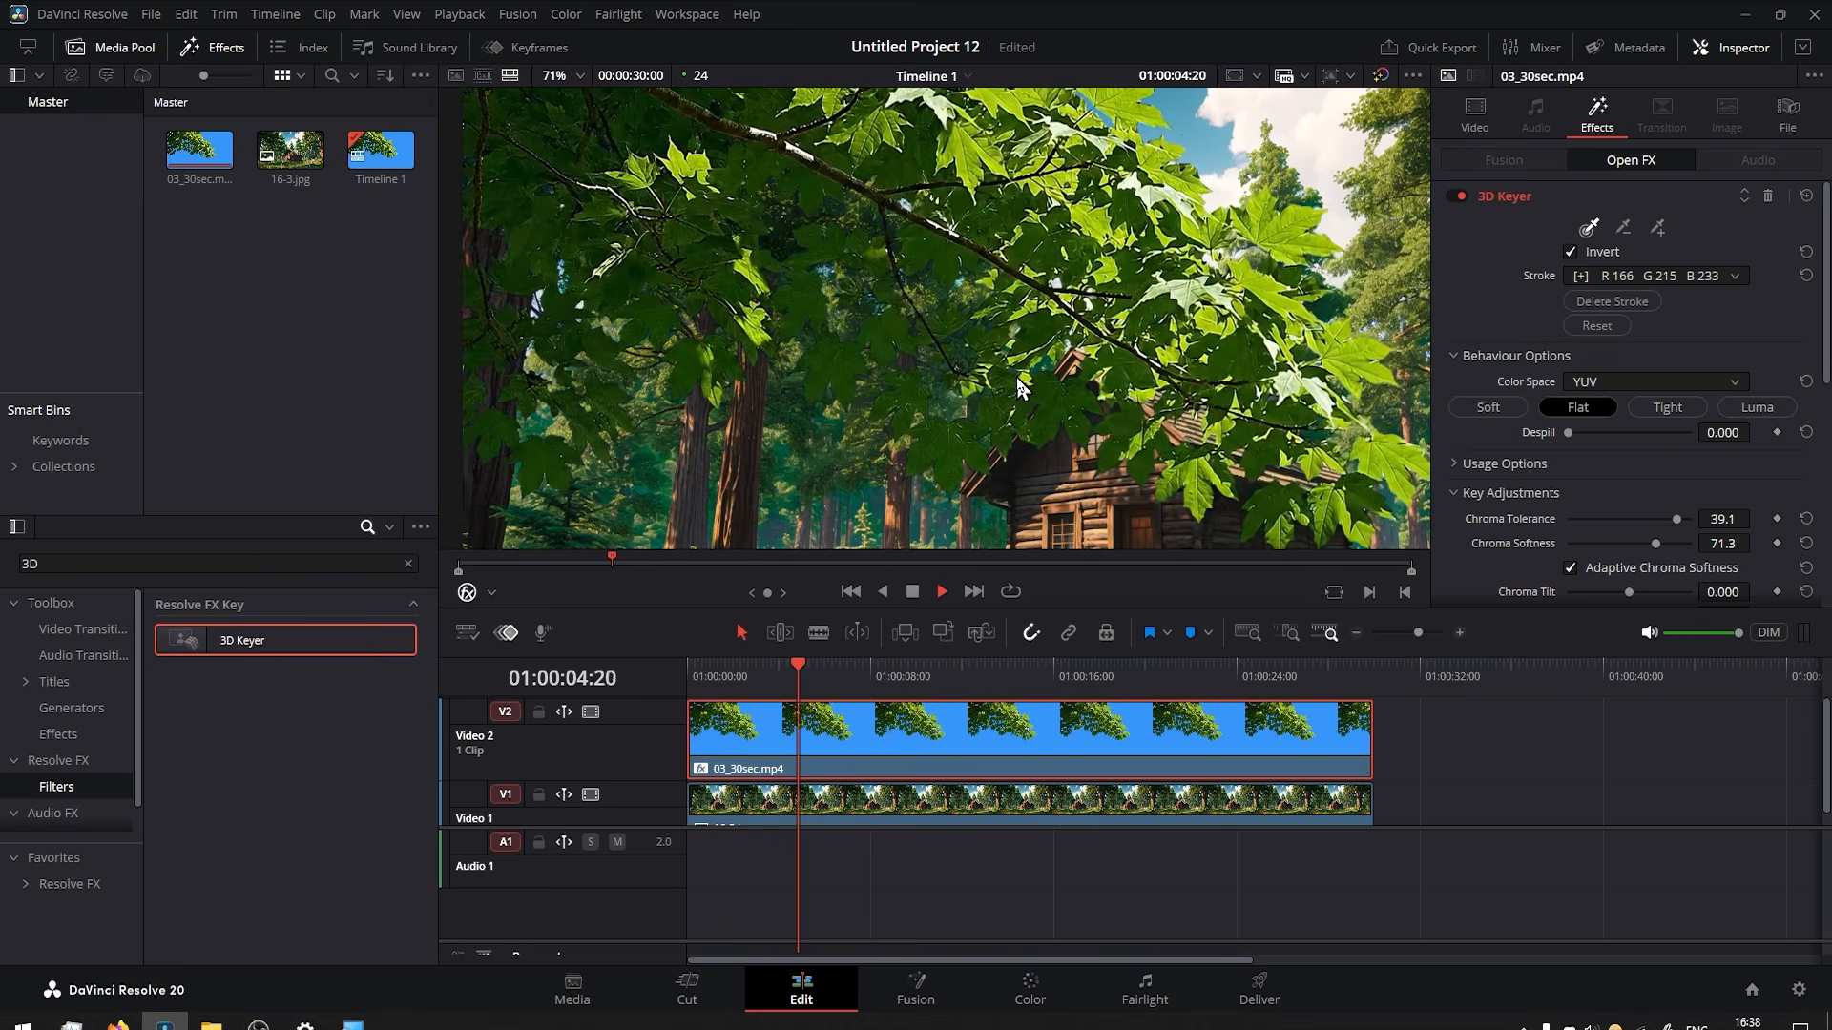
pyautogui.scroll(-3, 1016, 376)
pyautogui.click(830, 679)
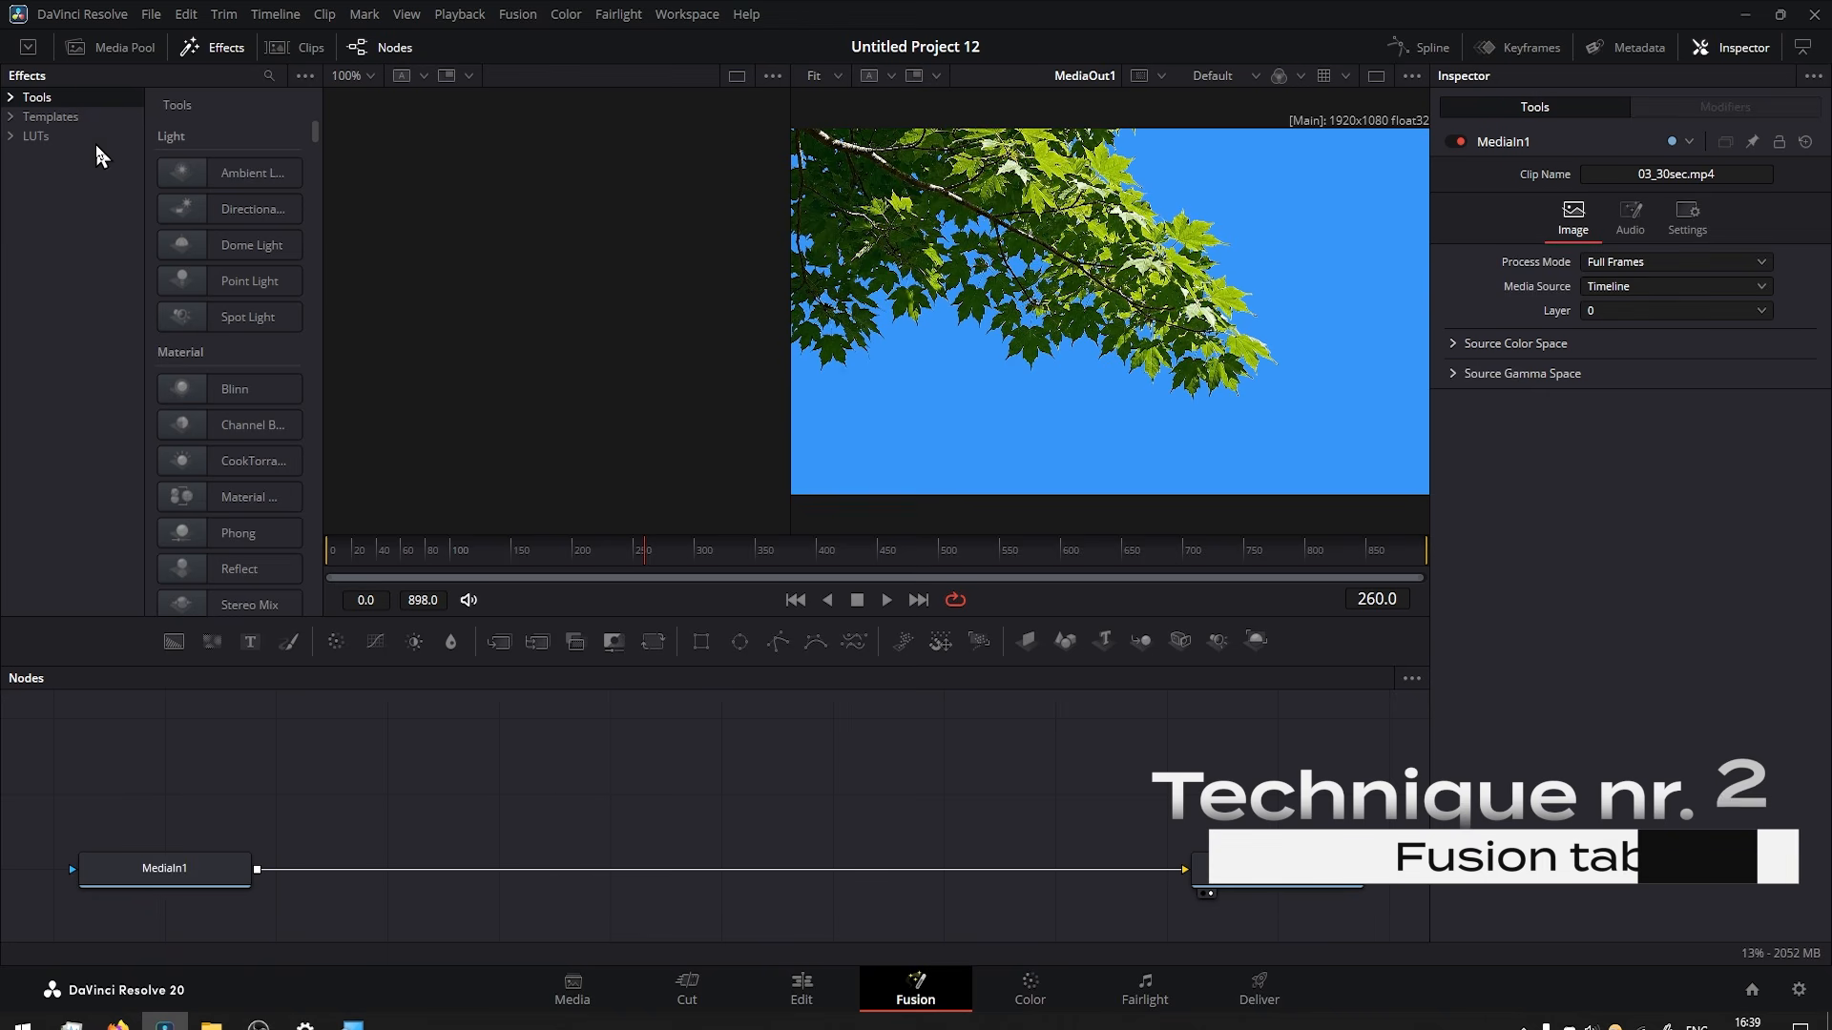
# Find the Delta Keyer in the Fusion effects and insert it between MediaIn1 and MediaOut1.
pyautogui.click(212, 47)
pyautogui.click(214, 47)
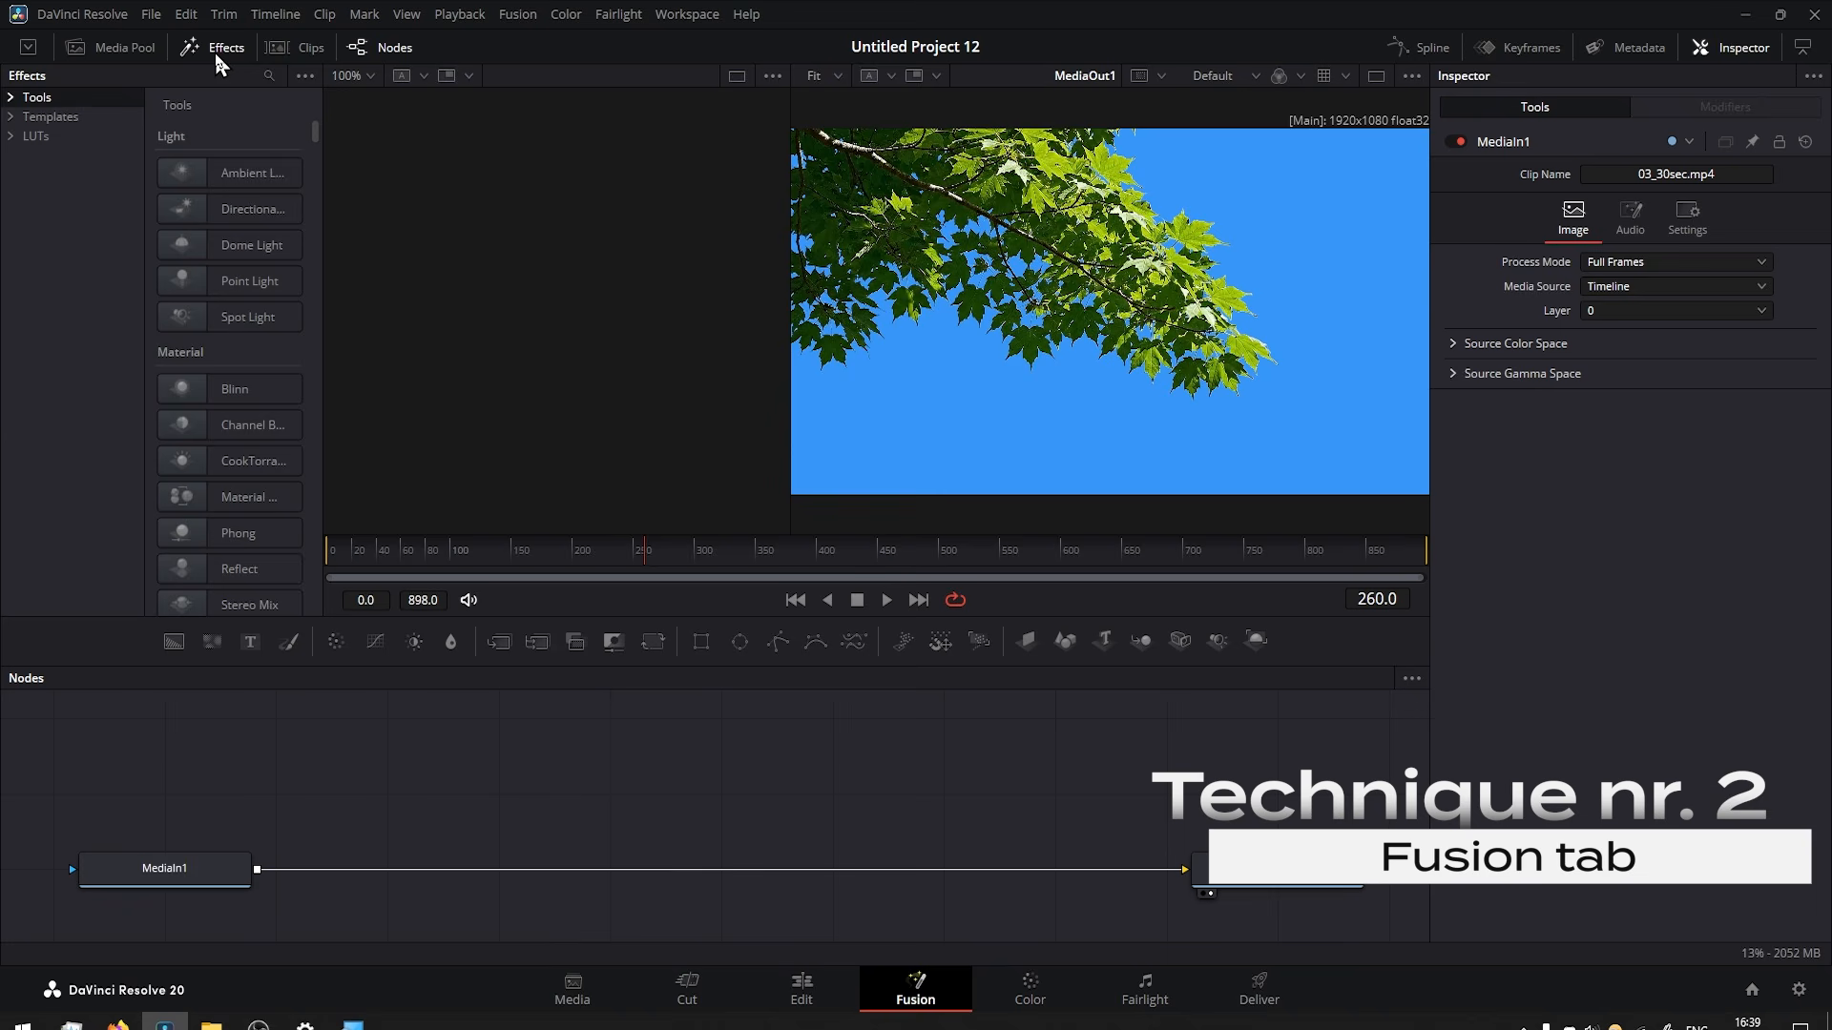
pyautogui.click(269, 75)
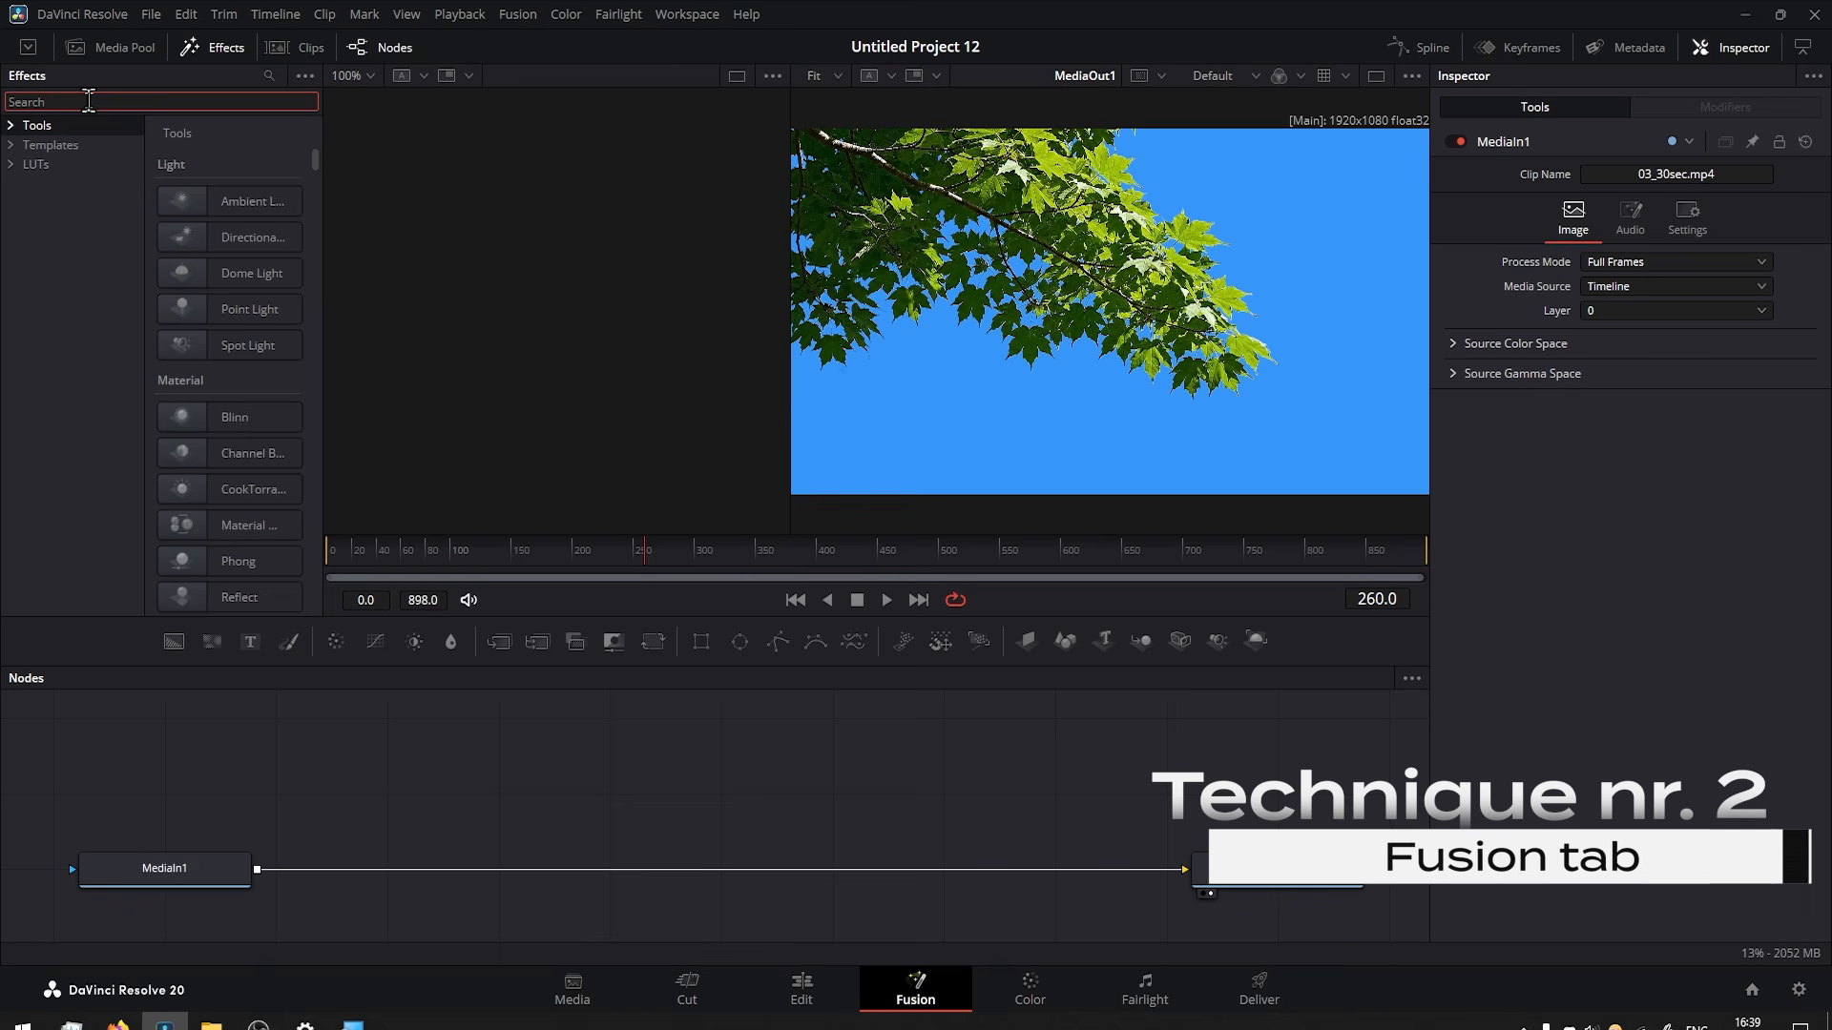
pyautogui.write('delta')
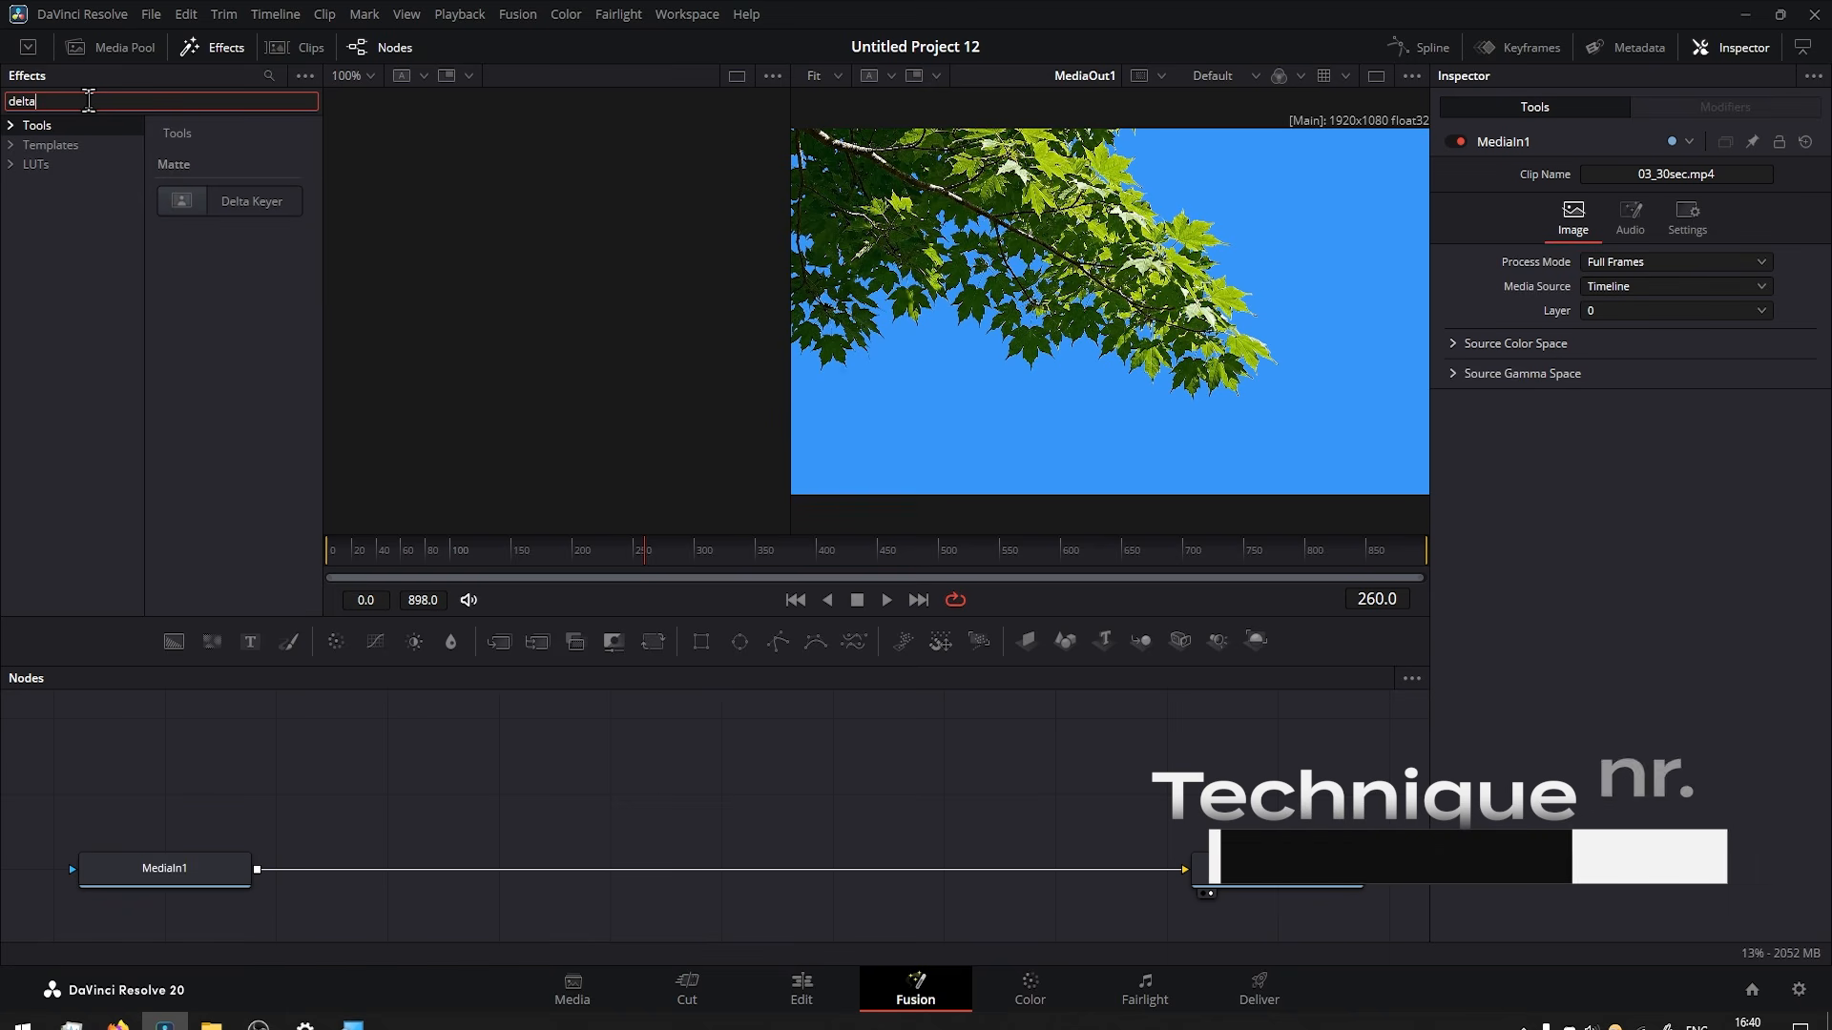
pyautogui.moveTo(204, 202); pyautogui.dragTo(477, 867)
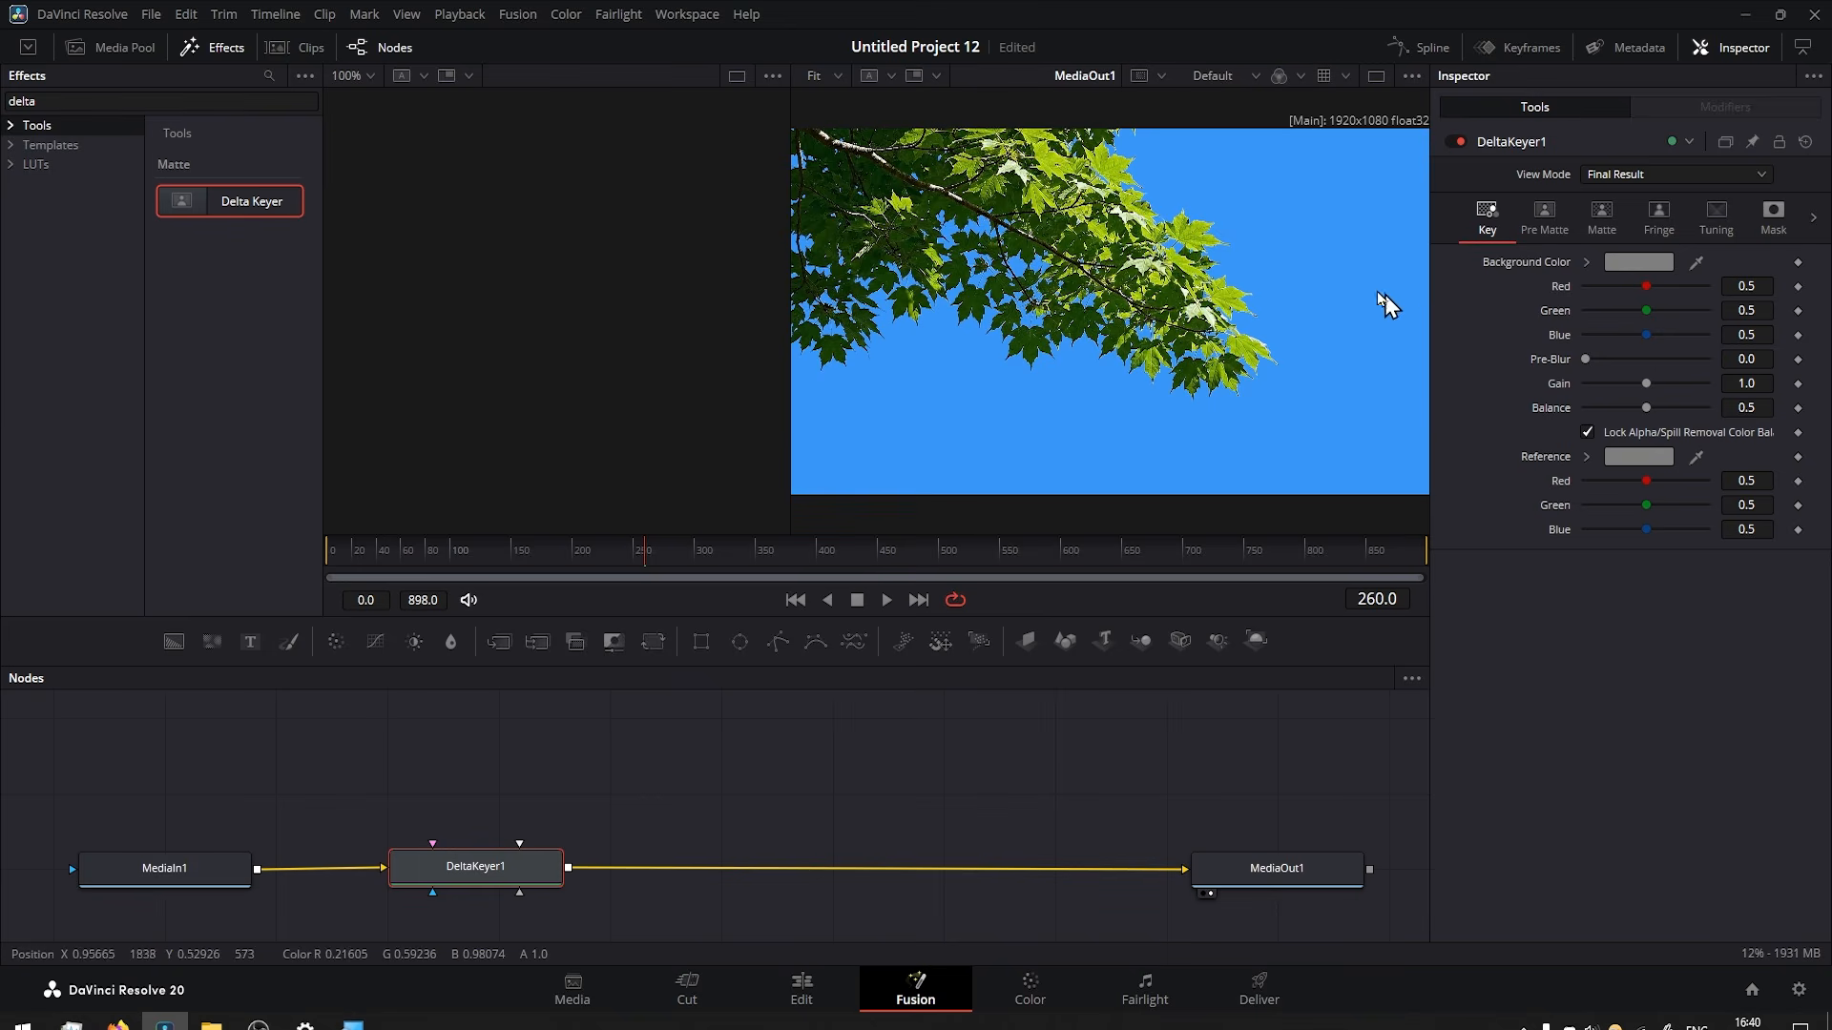
# Sample the blue sky beside the leaves as the Delta Keyer's Background Color.
pyautogui.scroll(3, 1221, 234)
pyautogui.scroll(5, 1221, 247)
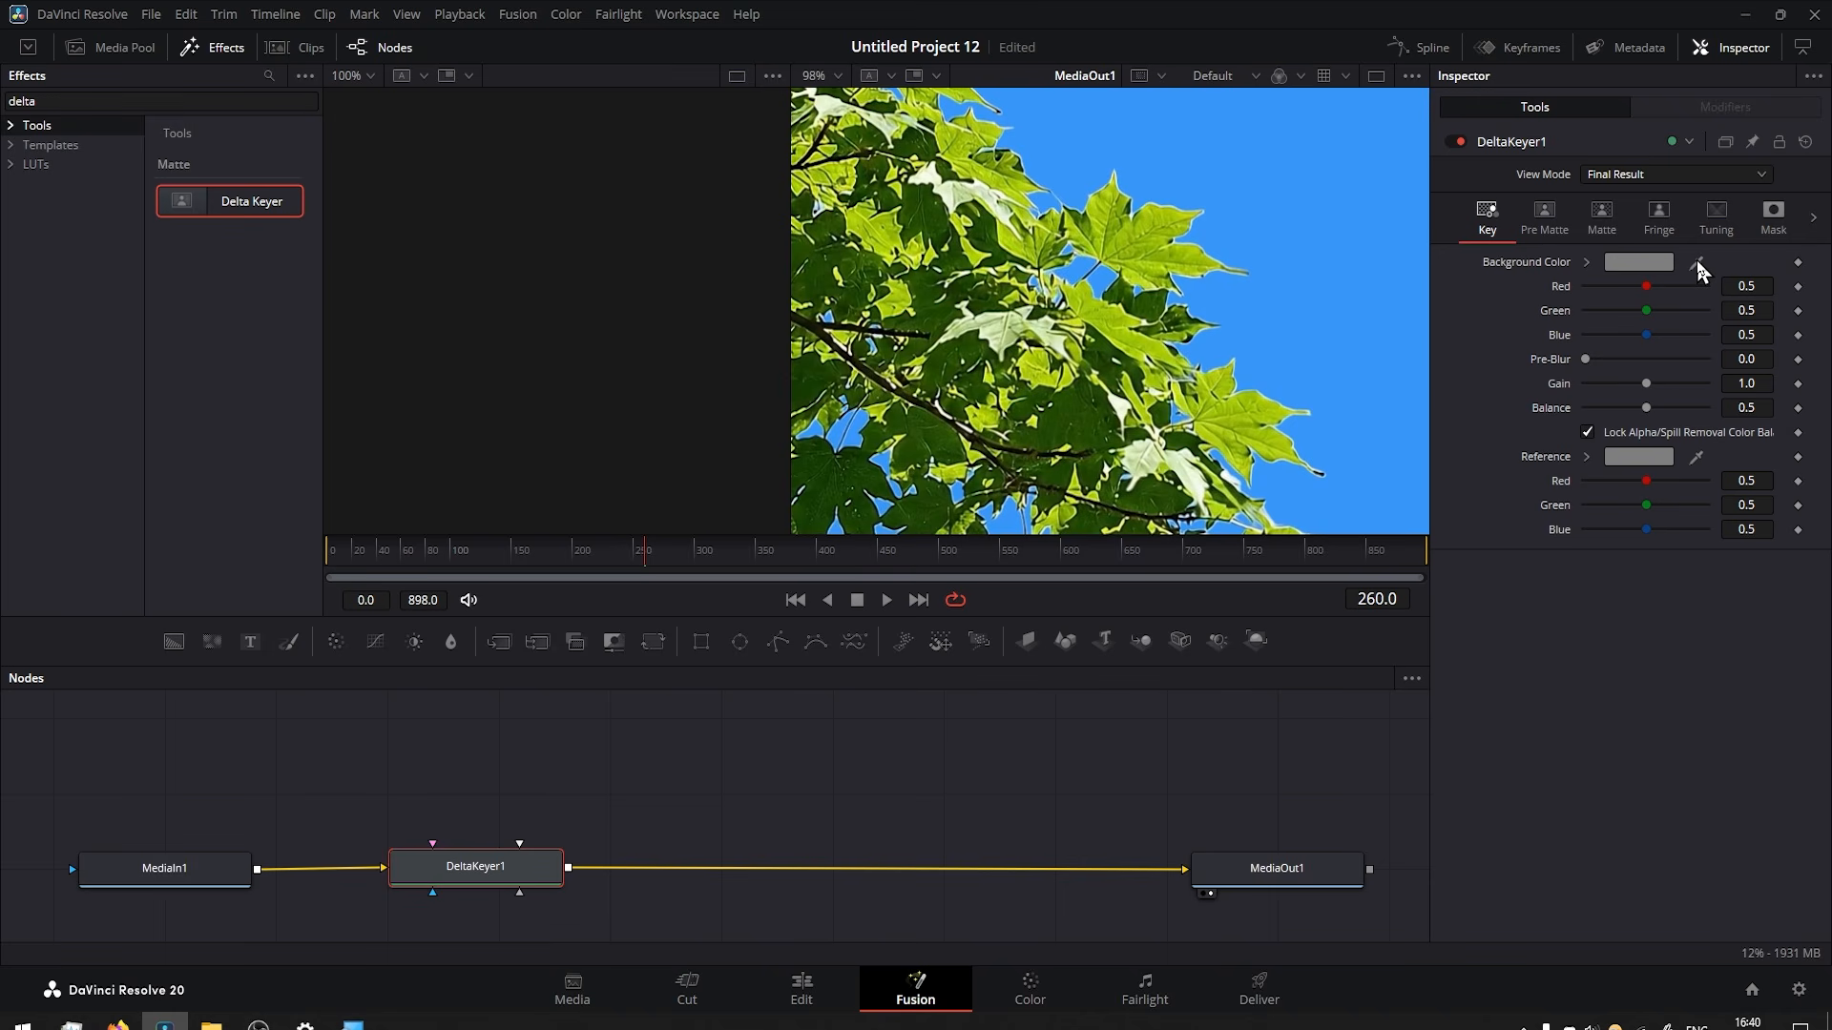
pyautogui.moveTo(1696, 262); pyautogui.dragTo(1353, 334)
# Inspect the leaf edges and set the Delta Keyer matte's Erode/Dilate to -0.0006, leaving Clean Background at 0.0.
pyautogui.scroll(3, 1097, 386)
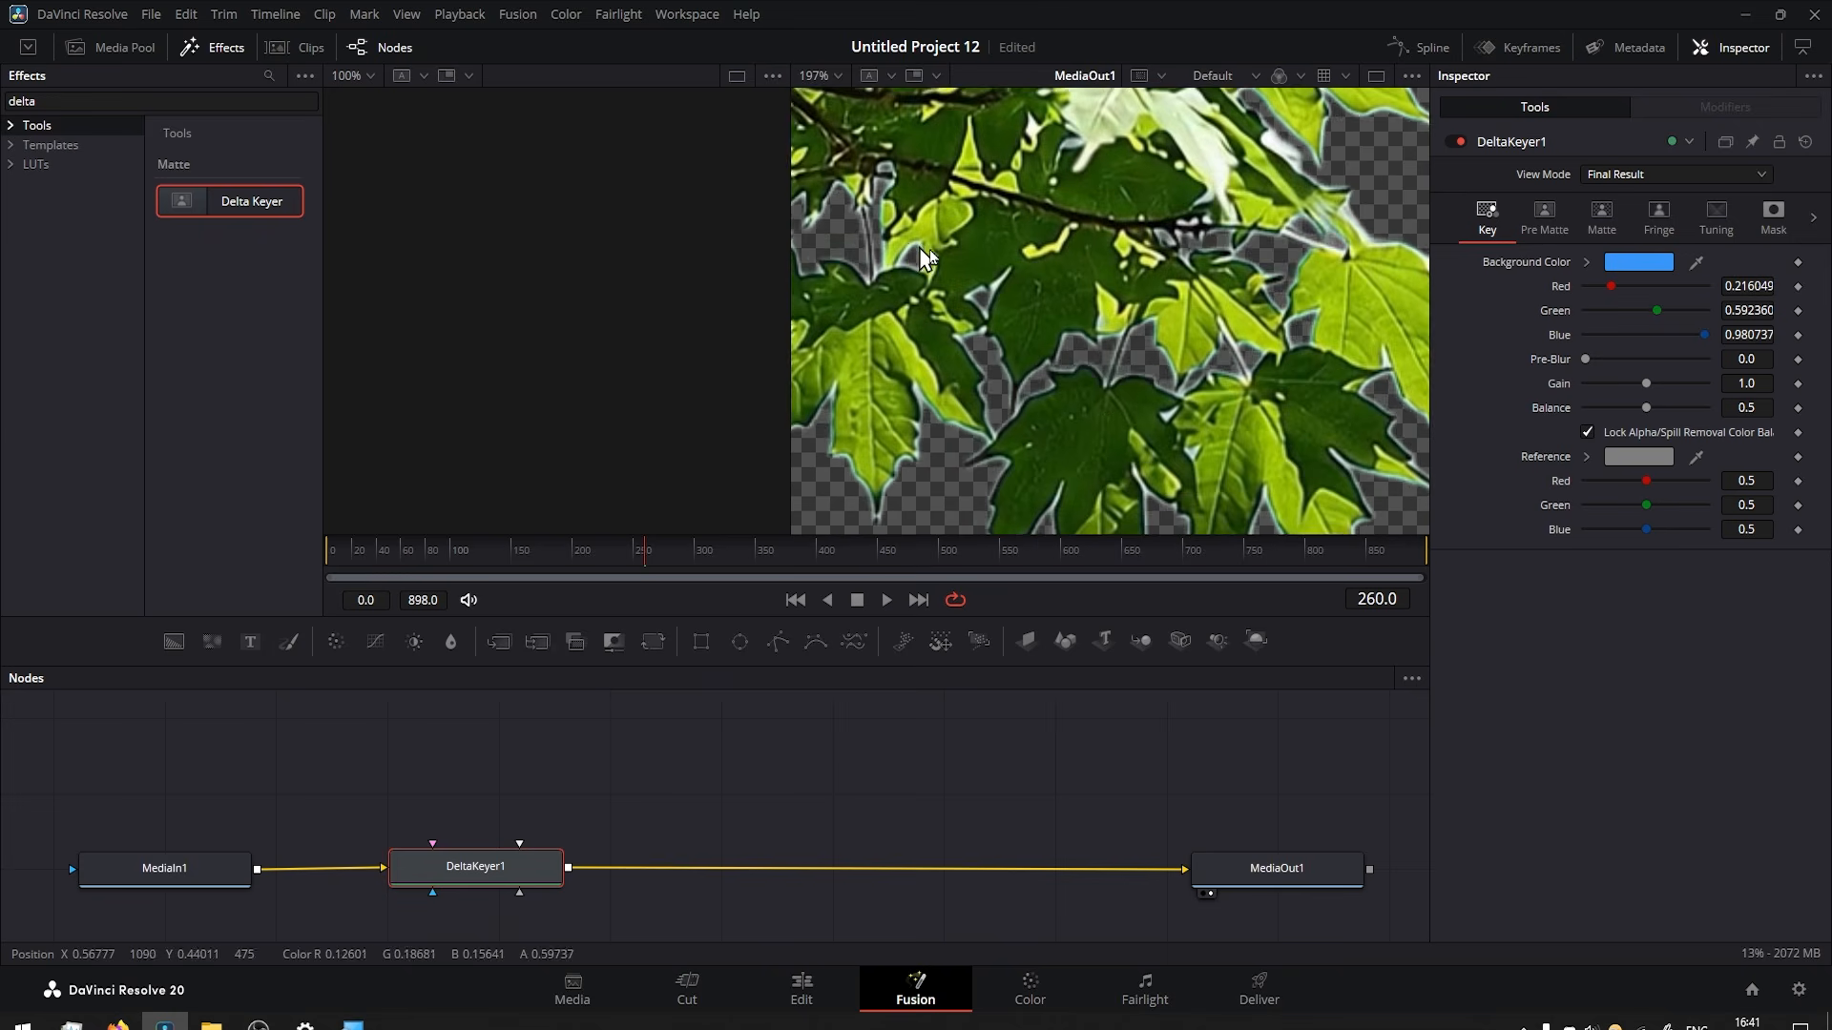
pyautogui.moveTo(926, 256); pyautogui.dragTo(1130, 308)
pyautogui.moveTo(1219, 423); pyautogui.dragTo(1127, 350)
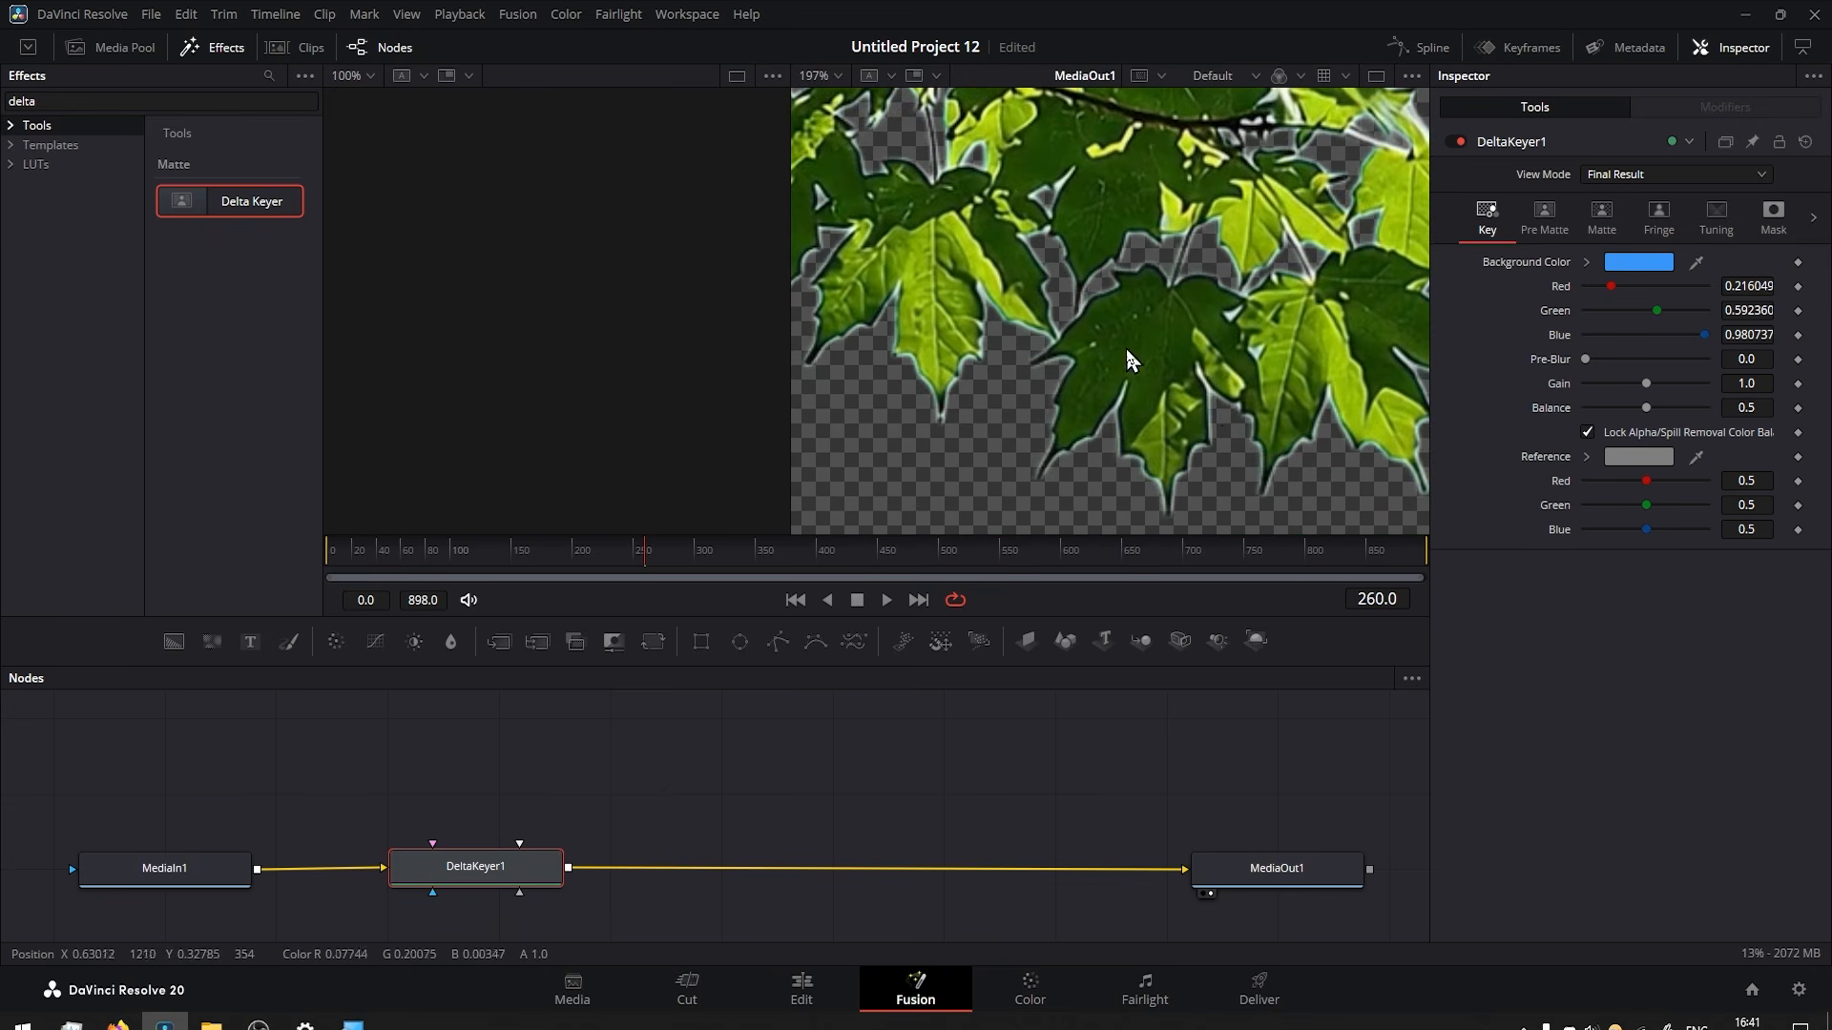
pyautogui.moveTo(1183, 277); pyautogui.dragTo(1105, 360)
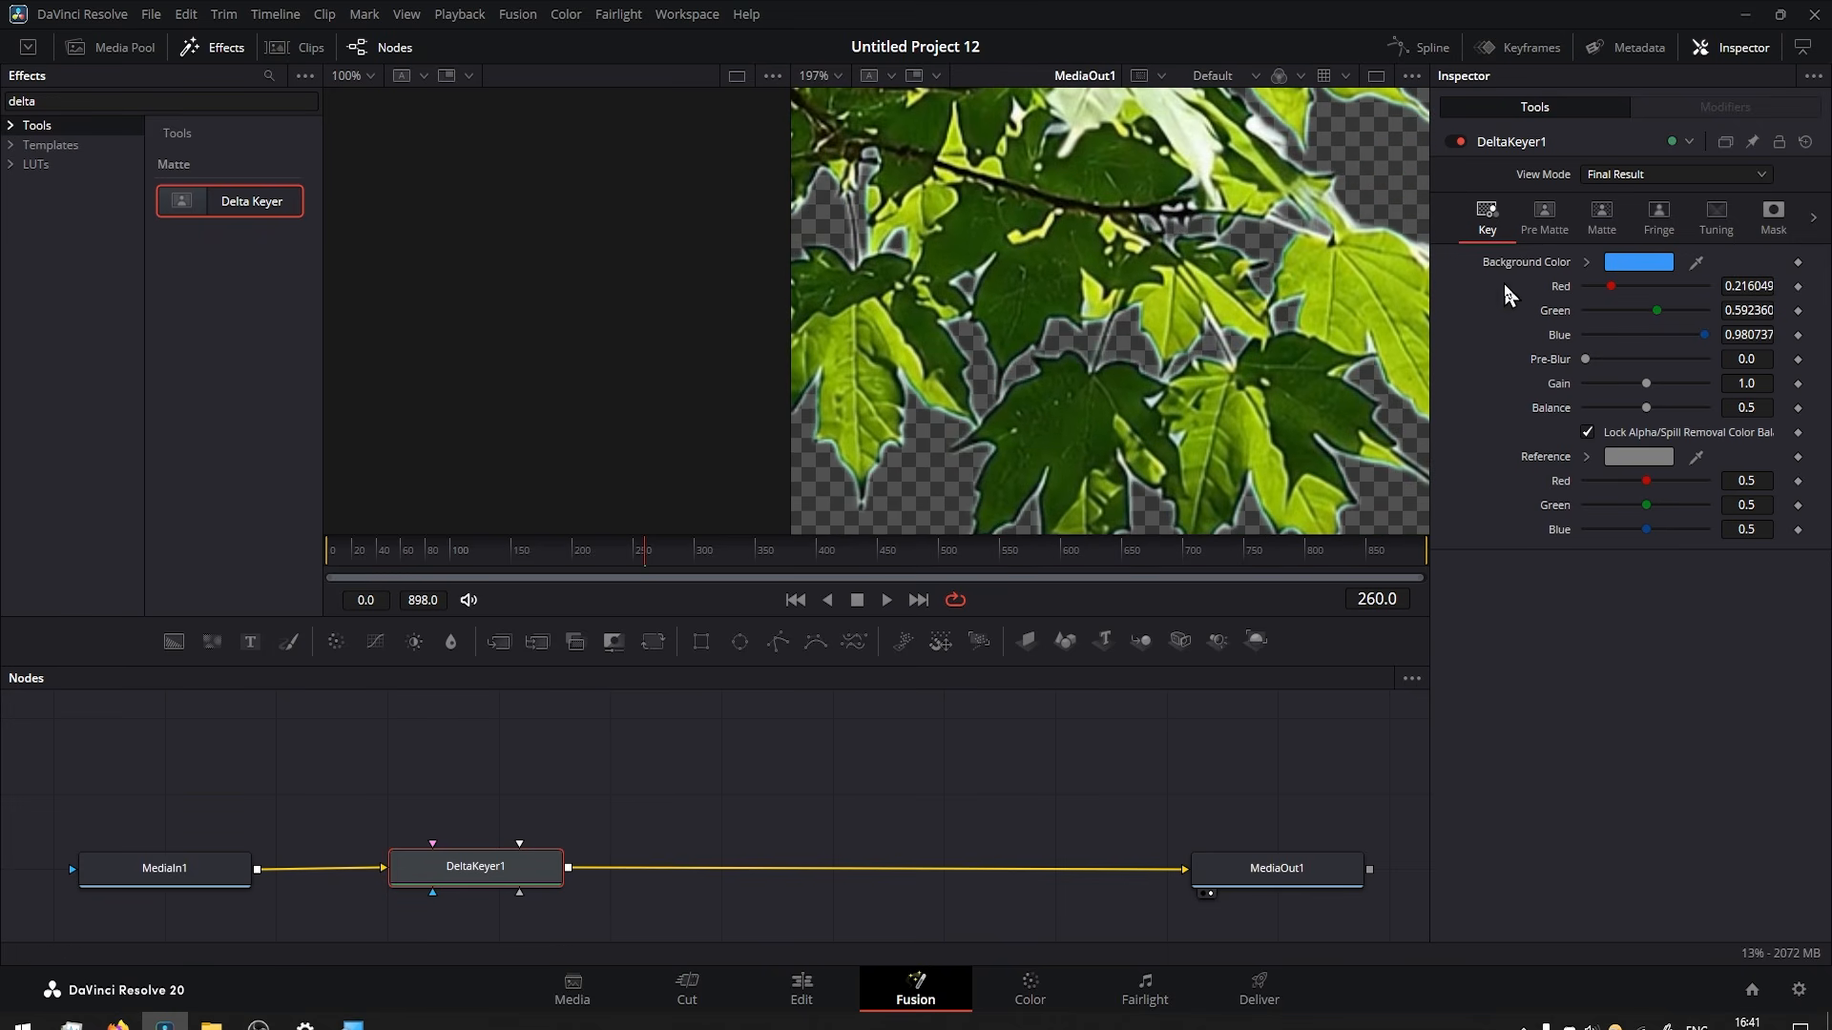
pyautogui.click(1602, 215)
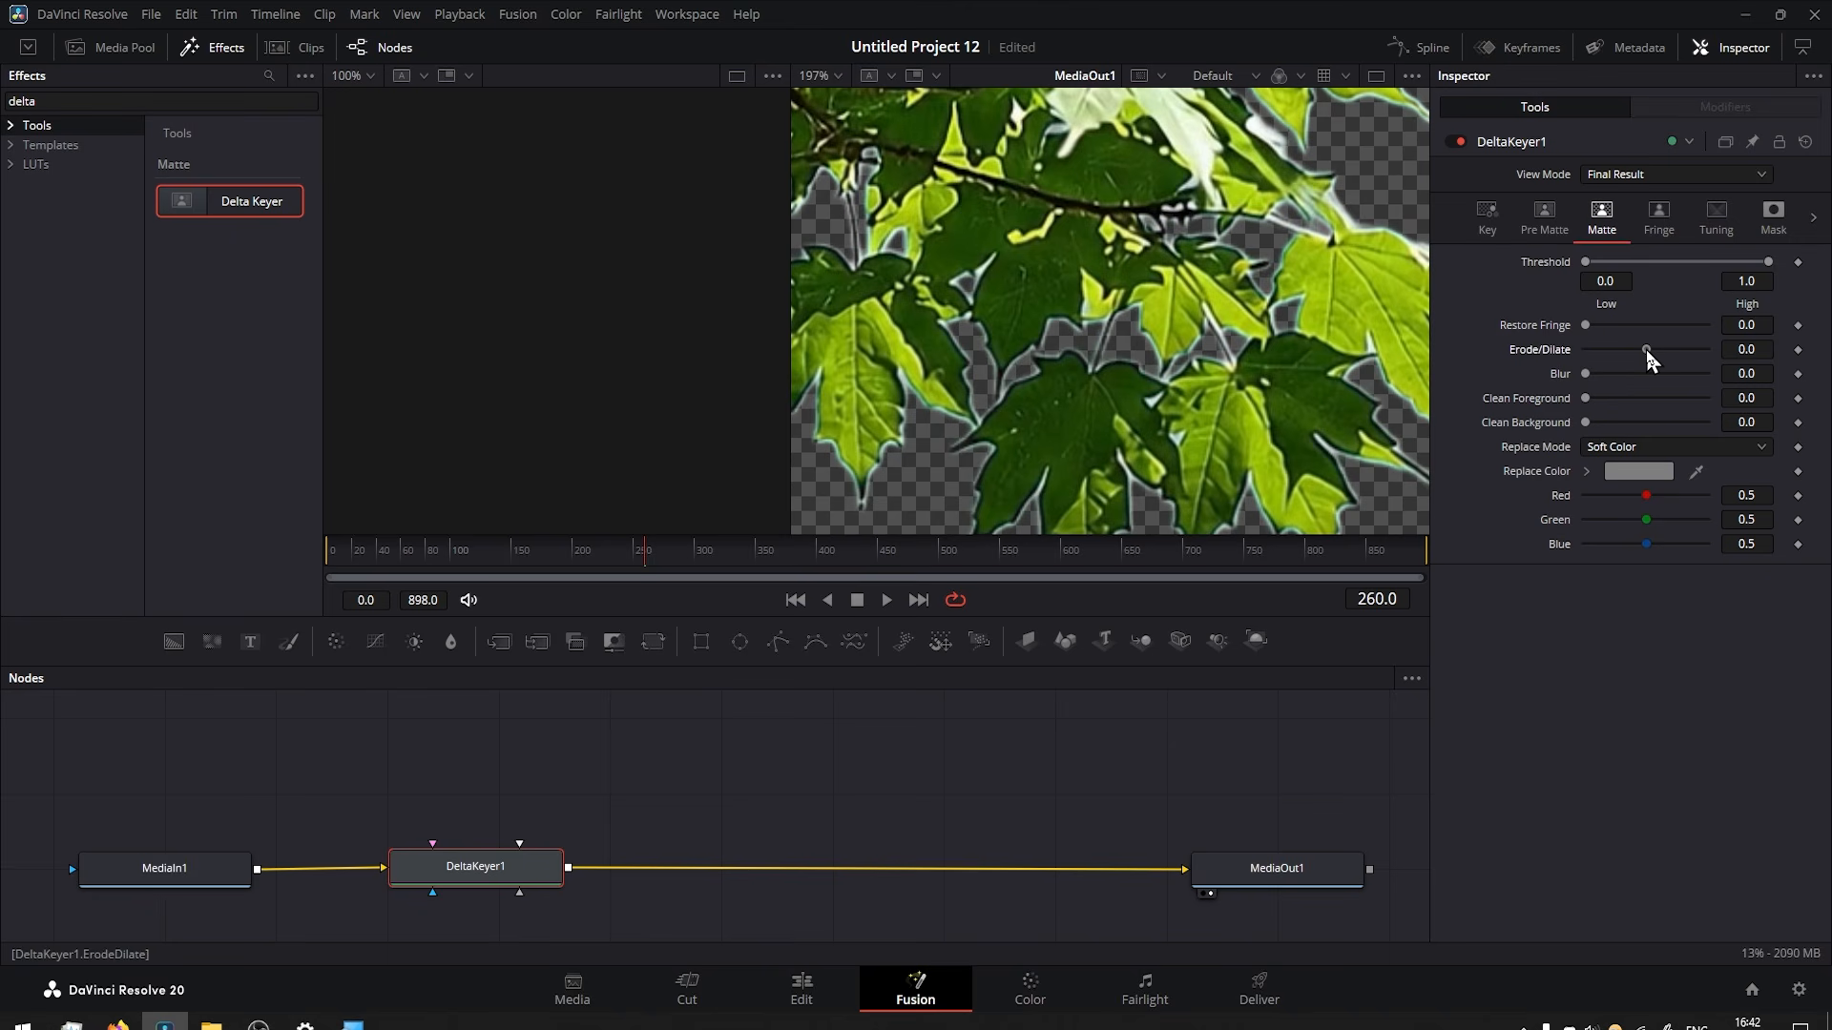
pyautogui.moveTo(1646, 349); pyautogui.dragTo(1633, 352)
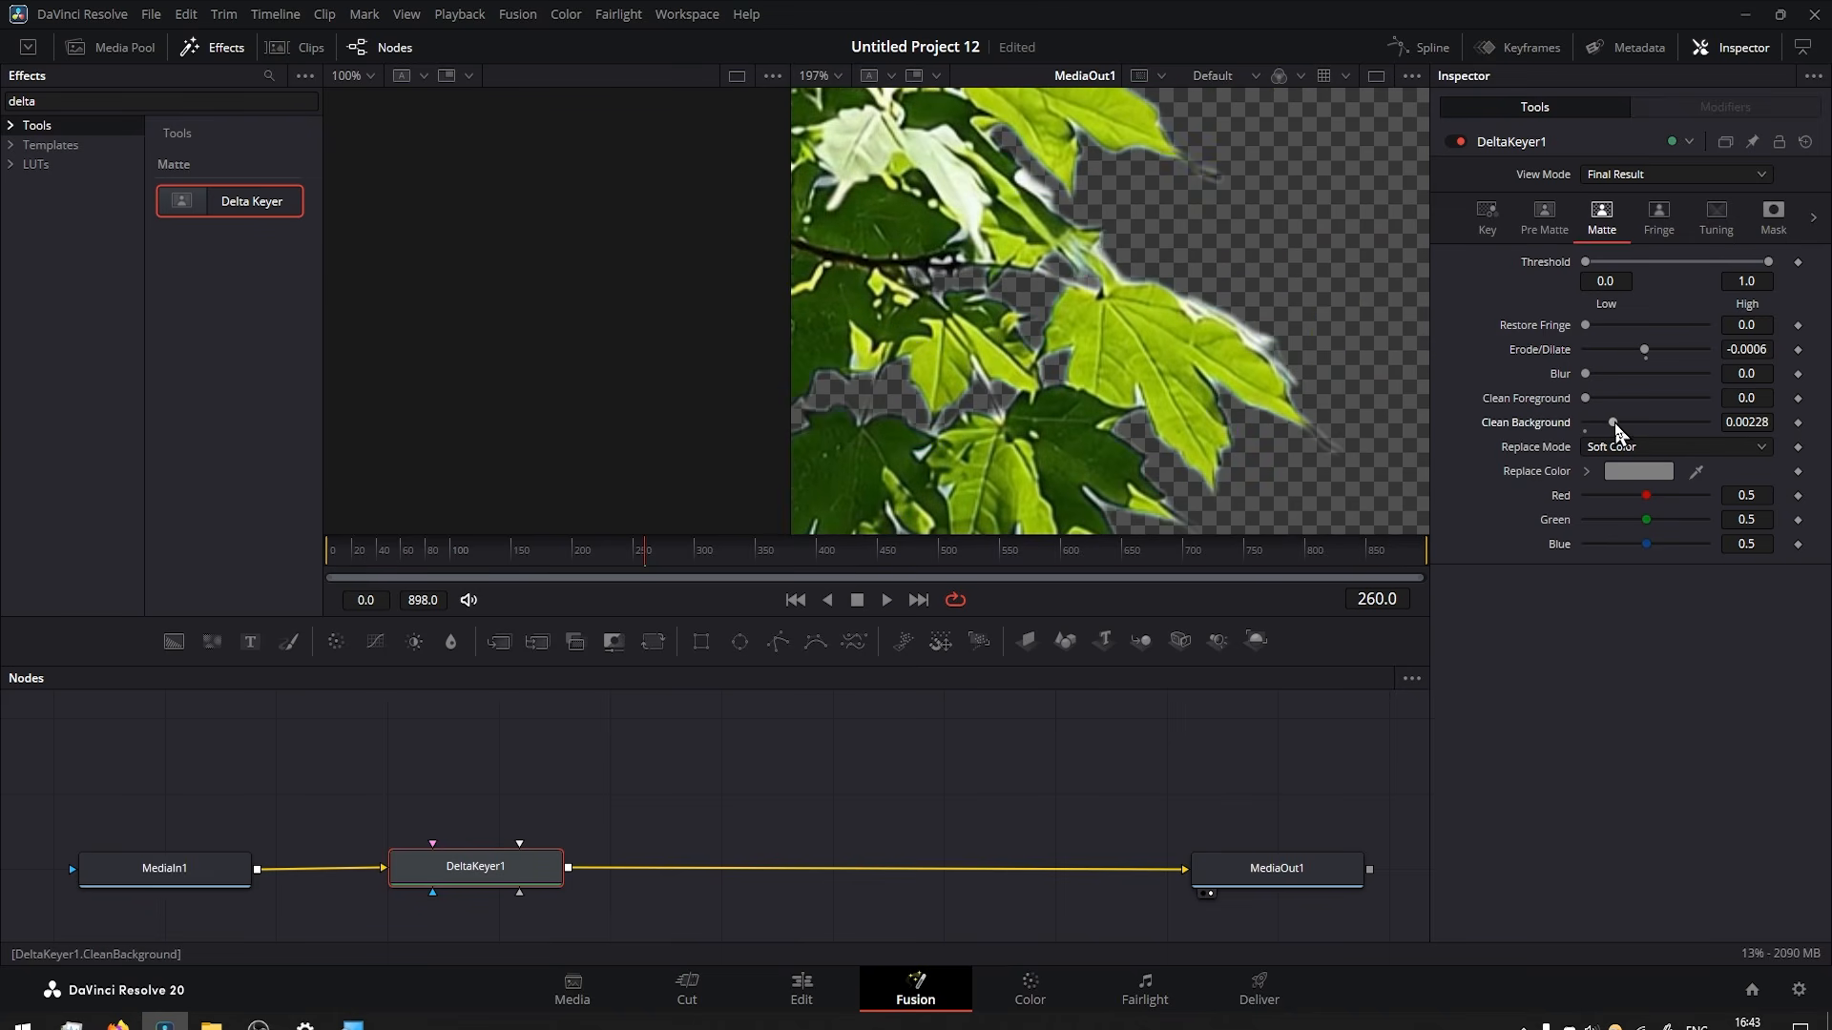
pyautogui.moveTo(1614, 422); pyautogui.dragTo(1582, 441)
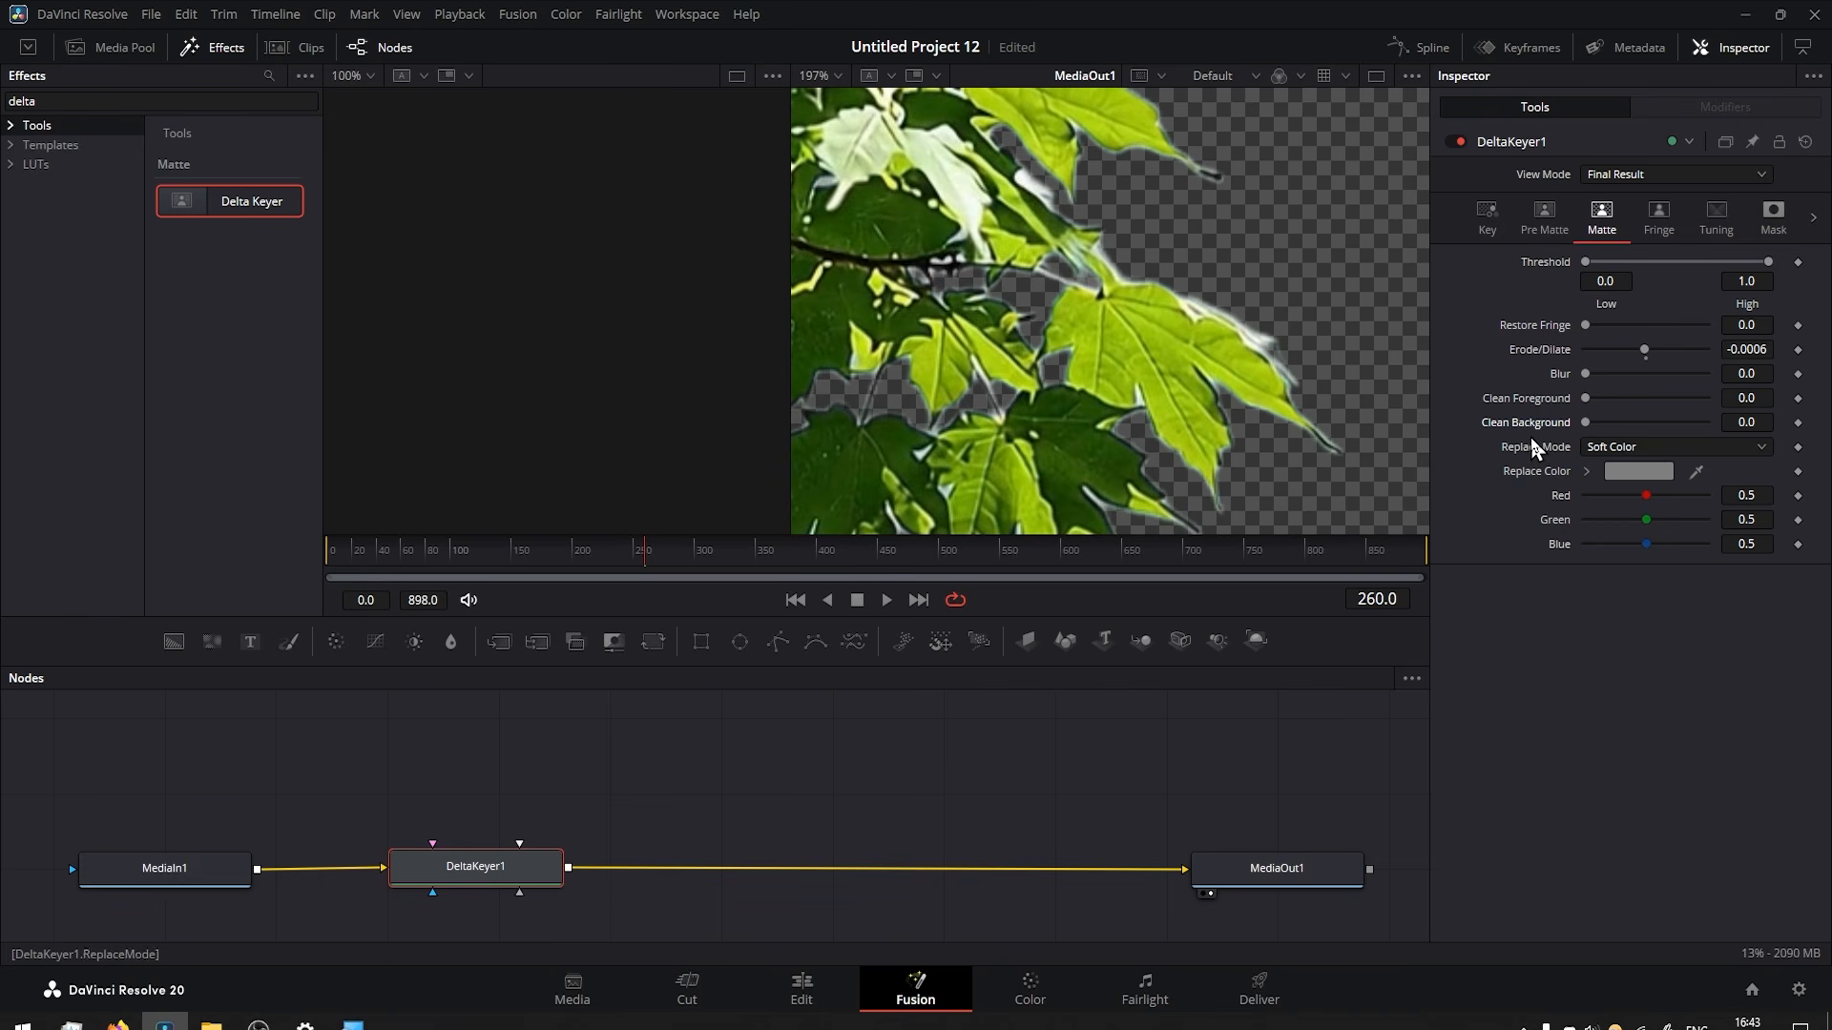
# Darken the leaf edges by setting the Delta Keyer's Fringe Gamma to 0.45 and Fringe Shape to 0.773.
pyautogui.click(1660, 229)
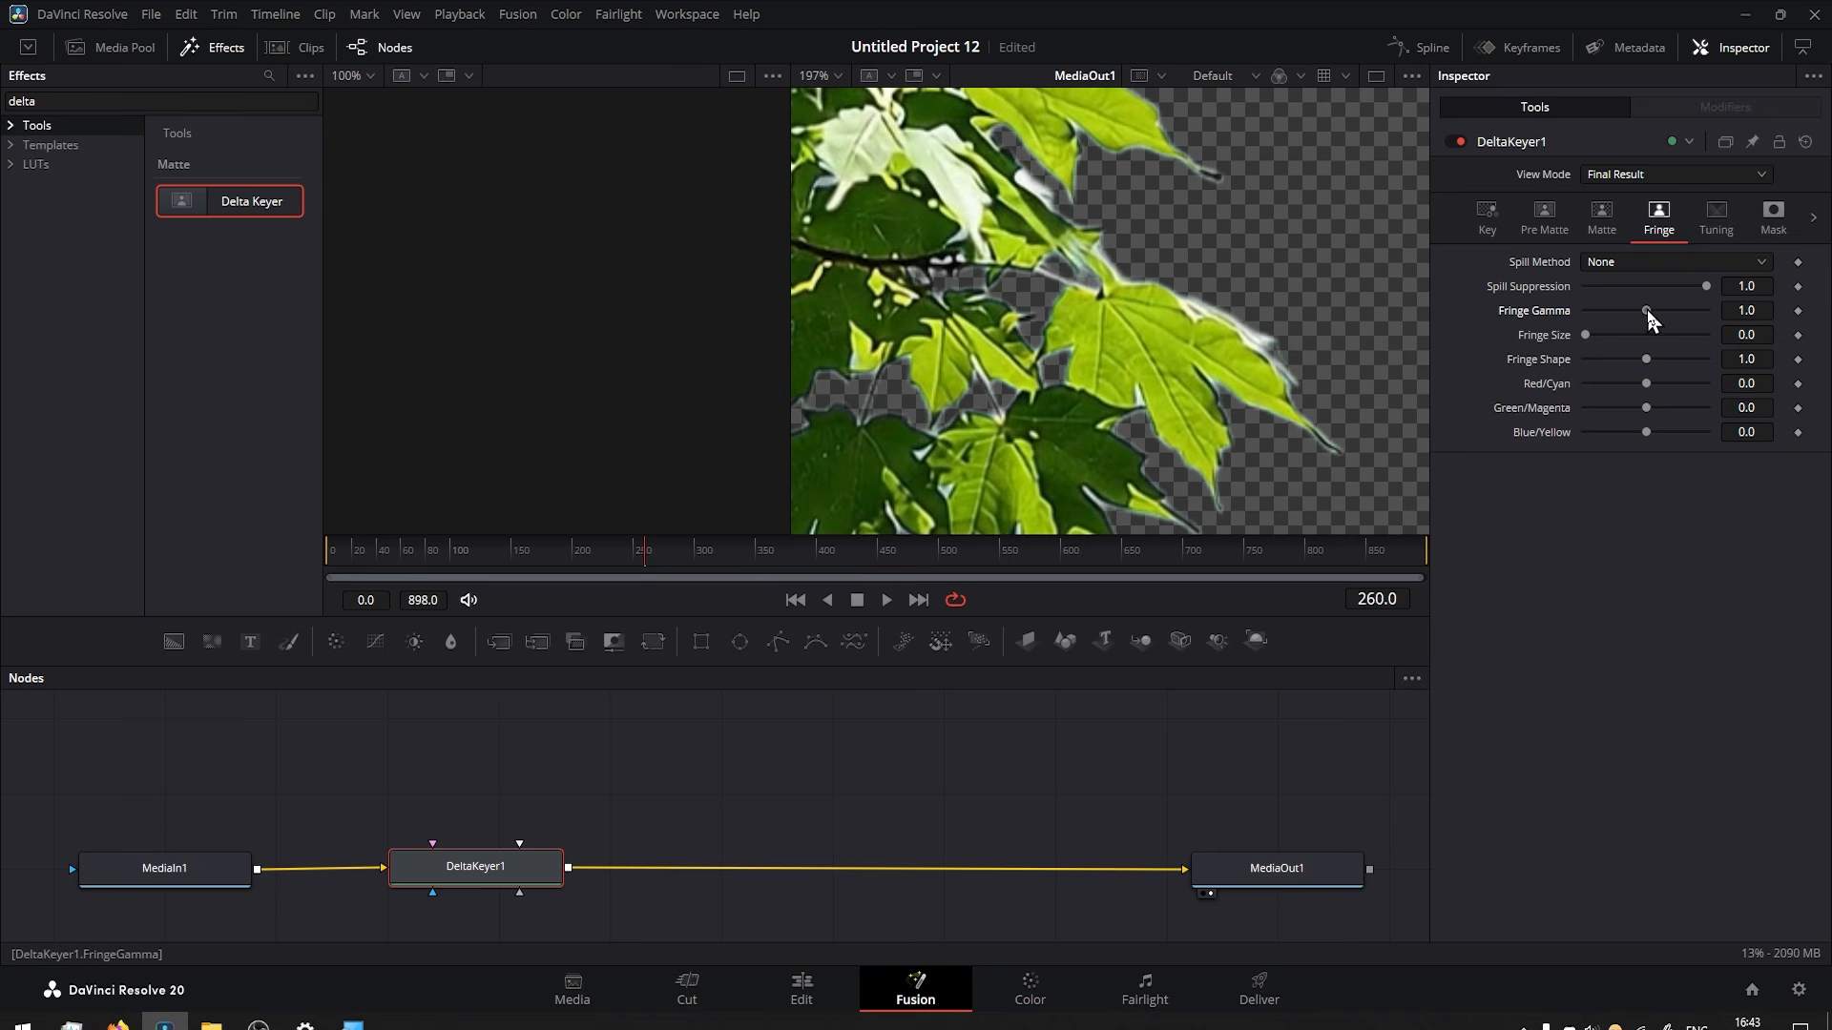
pyautogui.moveTo(1646, 310); pyautogui.dragTo(1594, 312)
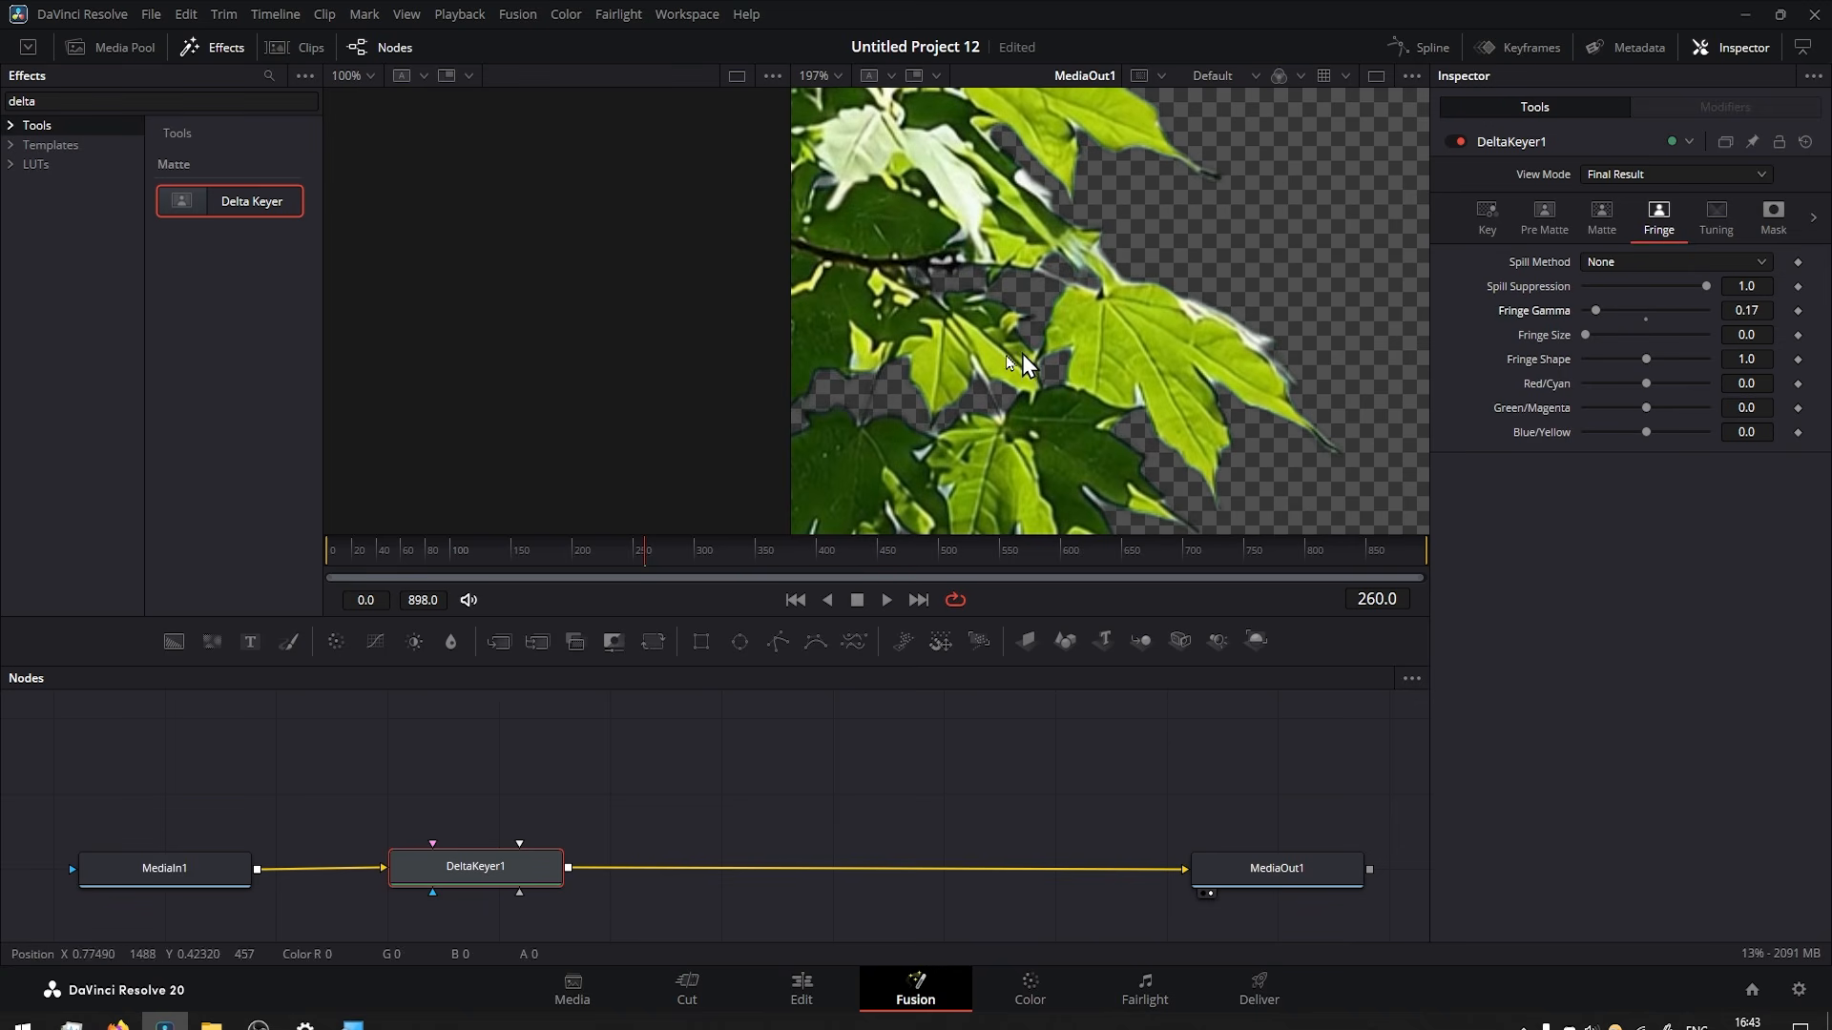
pyautogui.moveTo(983, 298); pyautogui.dragTo(1088, 224)
pyautogui.scroll(3, 1031, 423)
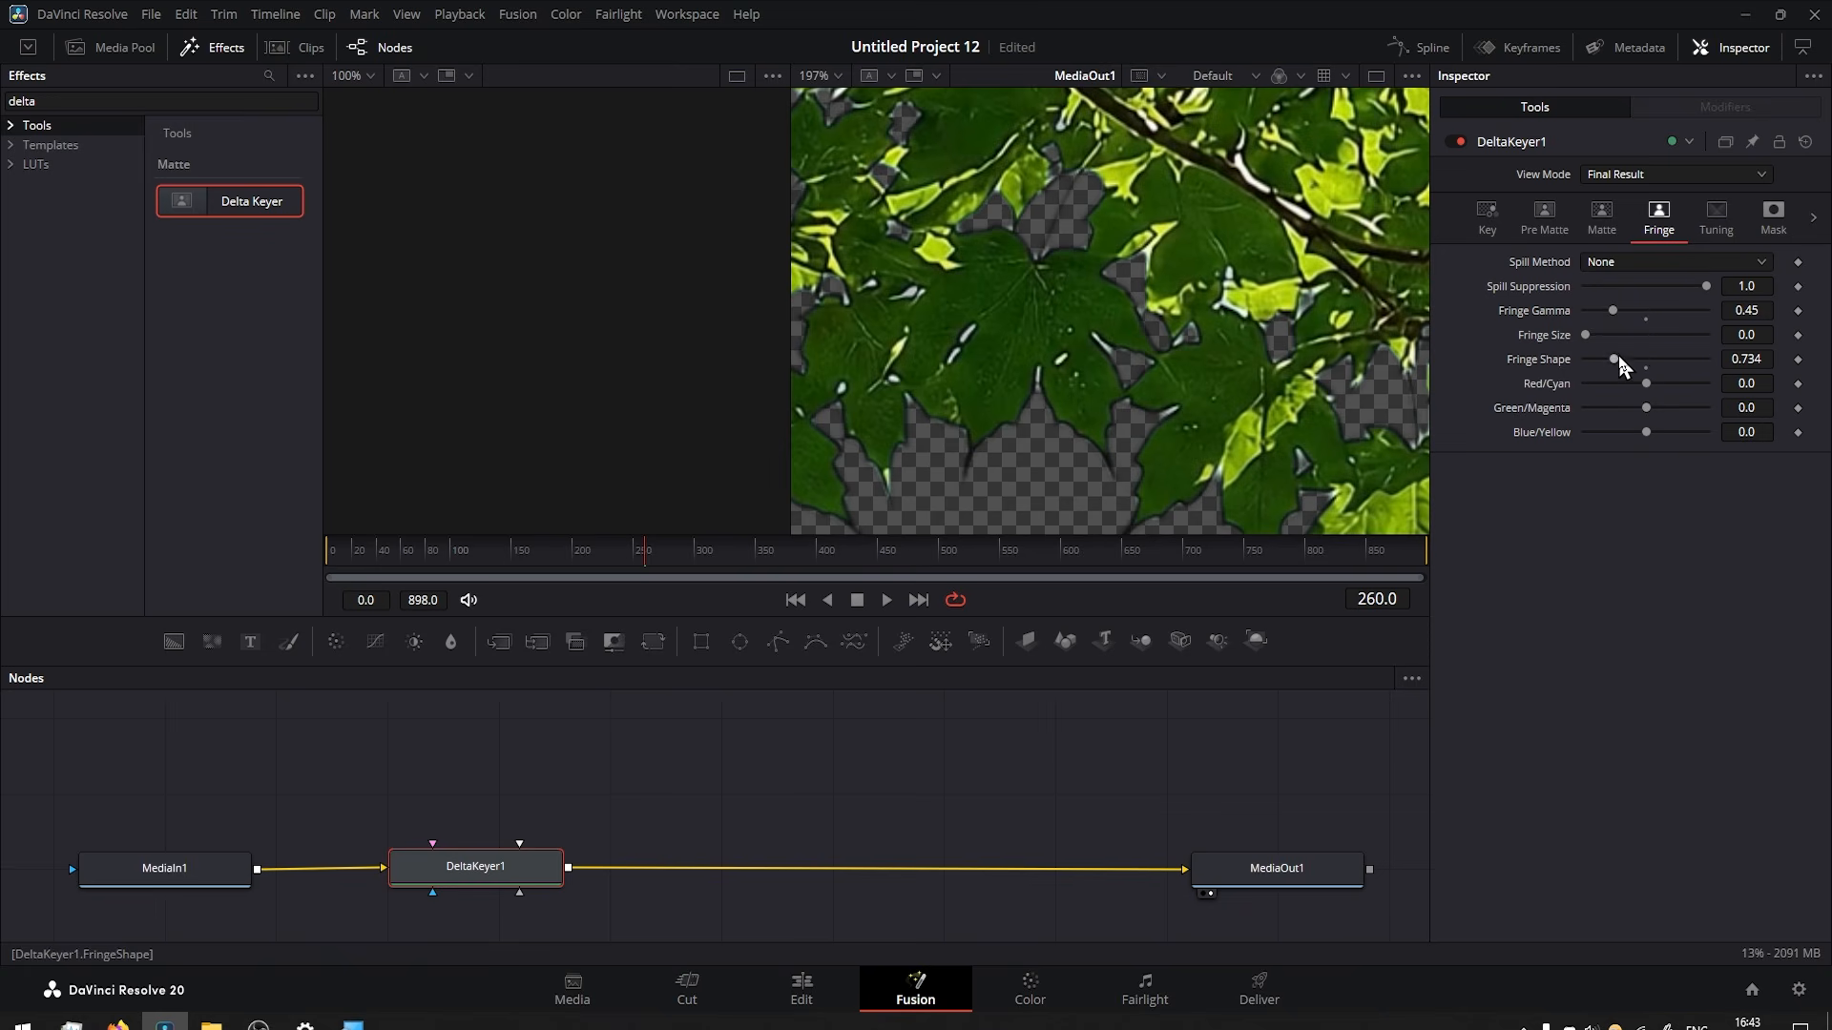
pyautogui.moveTo(1619, 359)
pyautogui.mouseDown()
pyautogui.moveTo(1555, 369)
pyautogui.moveTo(1638, 373)
pyautogui.mouseUp()
# Raise the Midtones in the Delta Keyer's tuning settings and play back the composite on the Edit page timeline.
pyautogui.click(1710, 223)
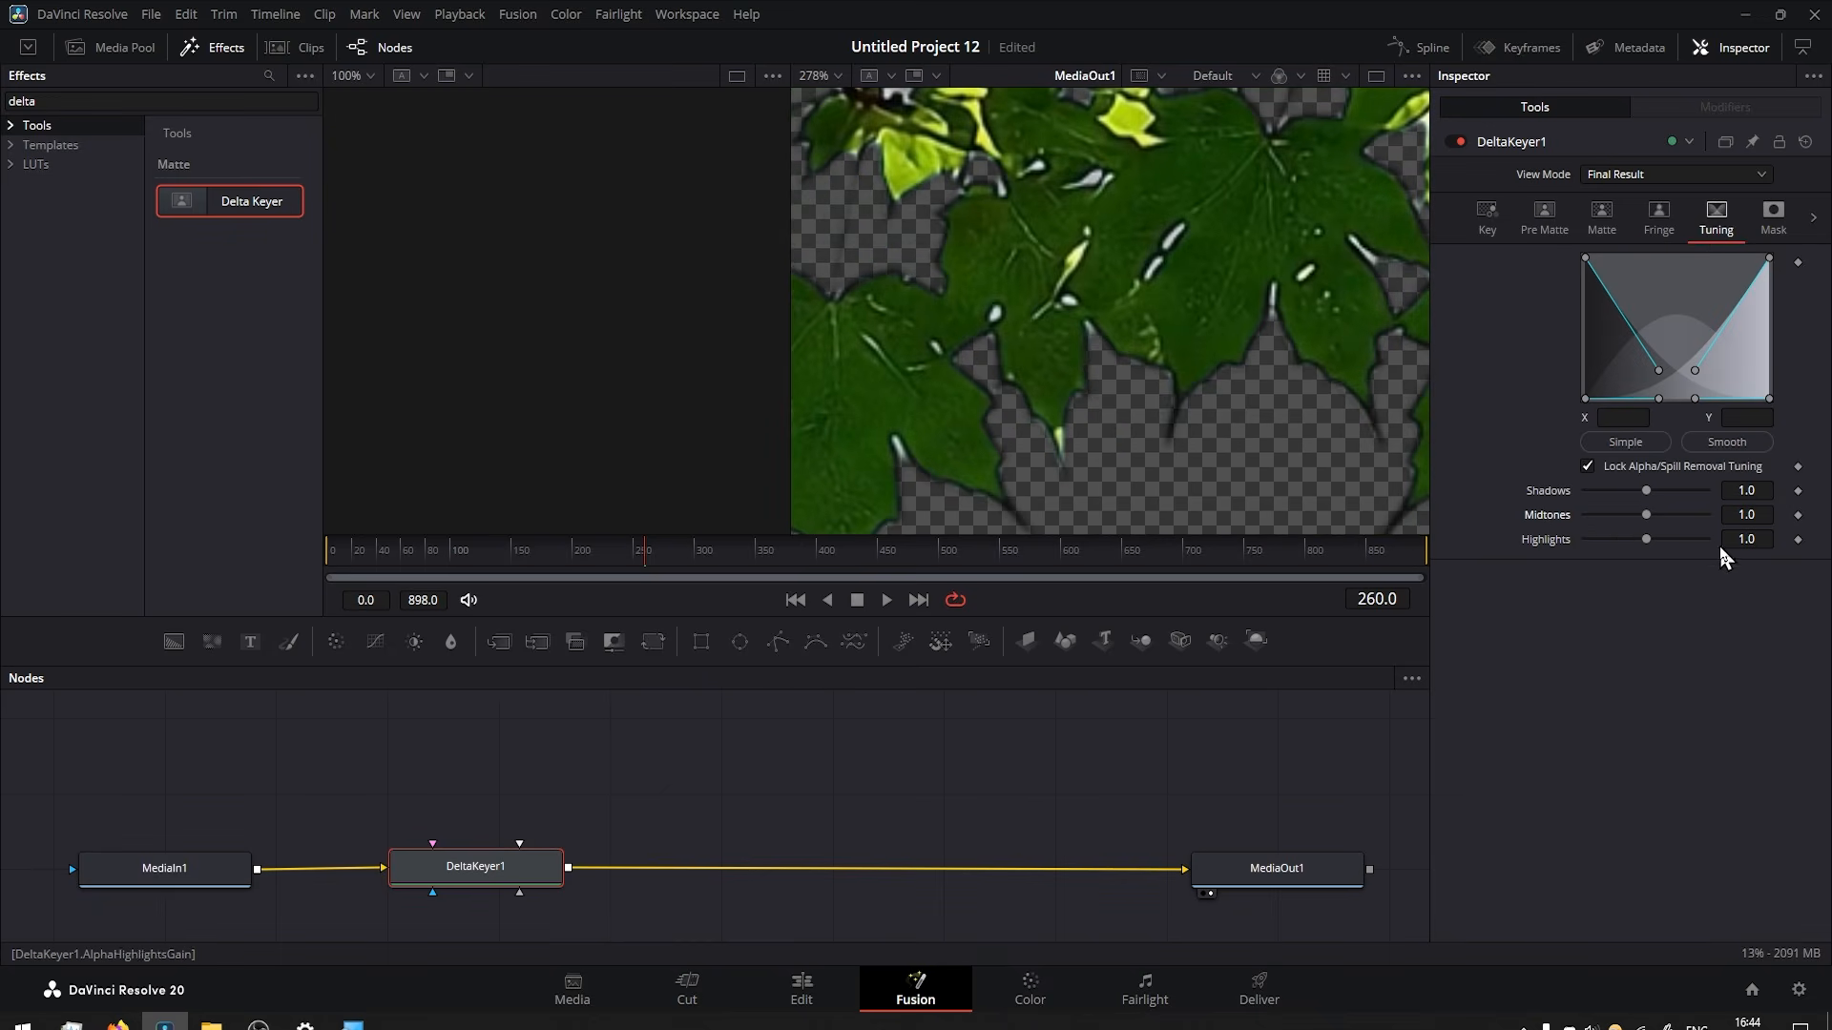
pyautogui.moveTo(1646, 515); pyautogui.dragTo(1706, 517)
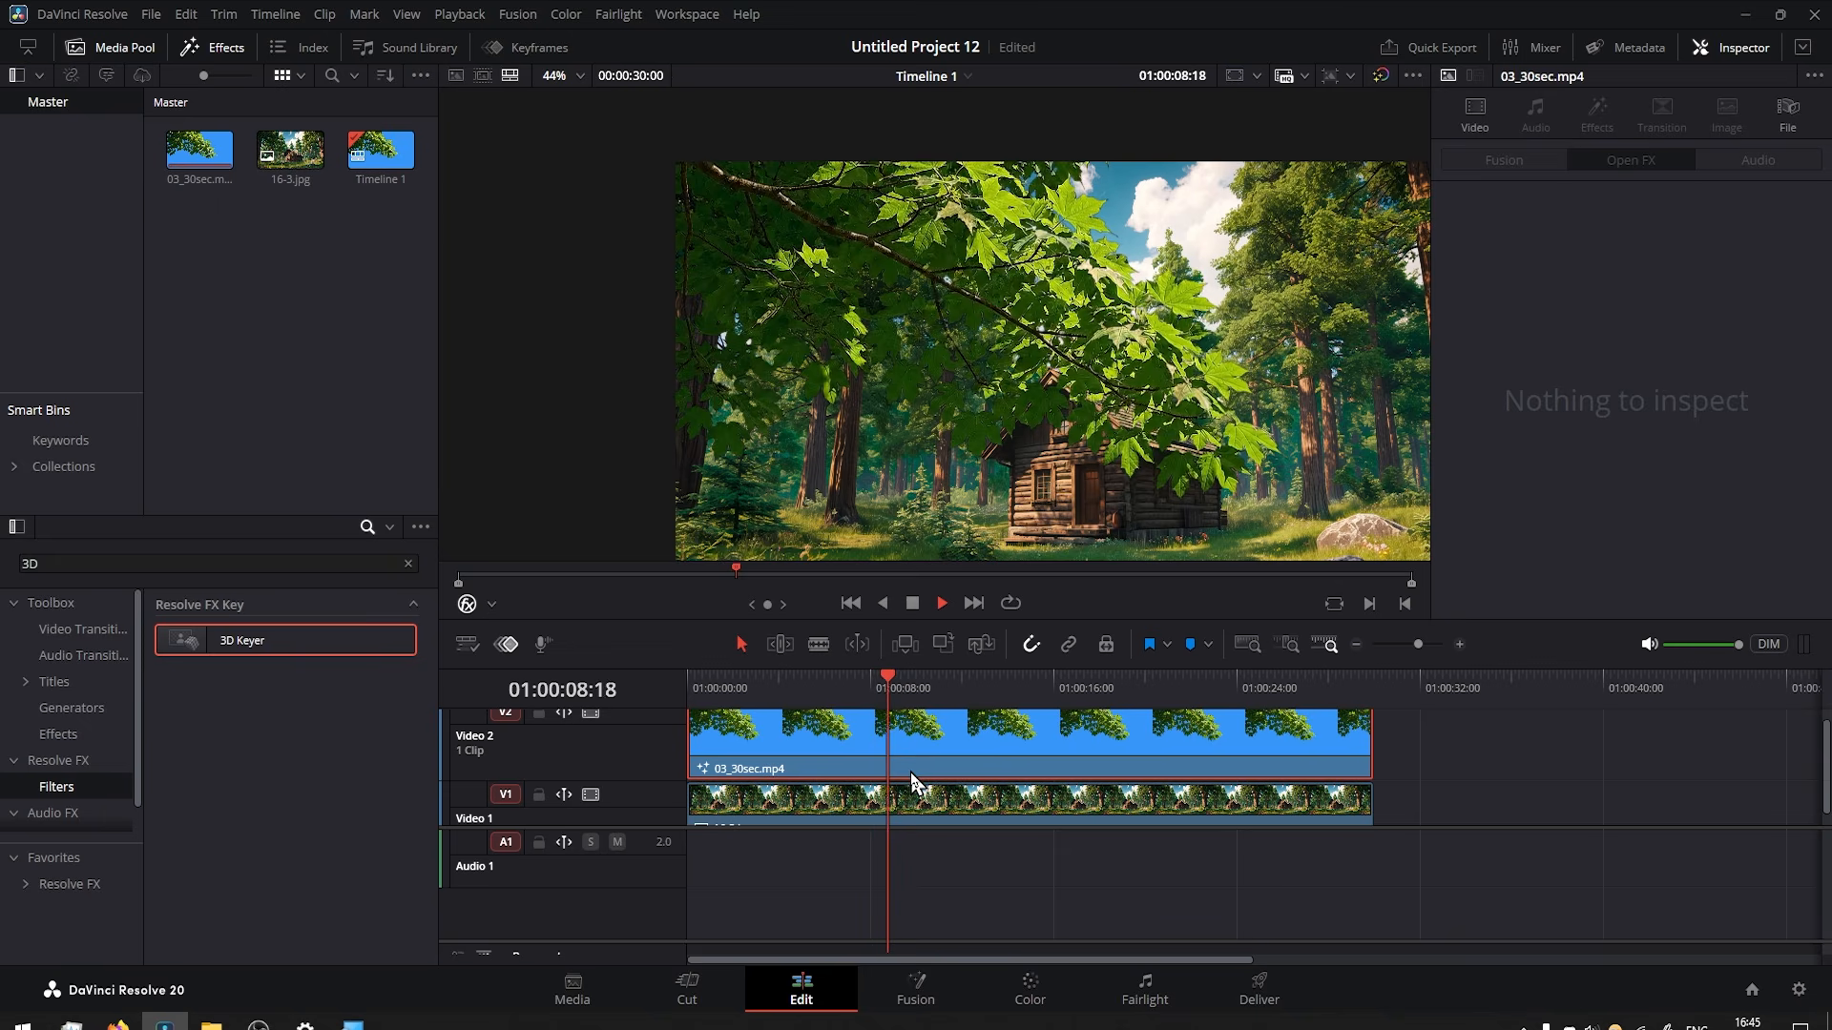
pyautogui.press('space')
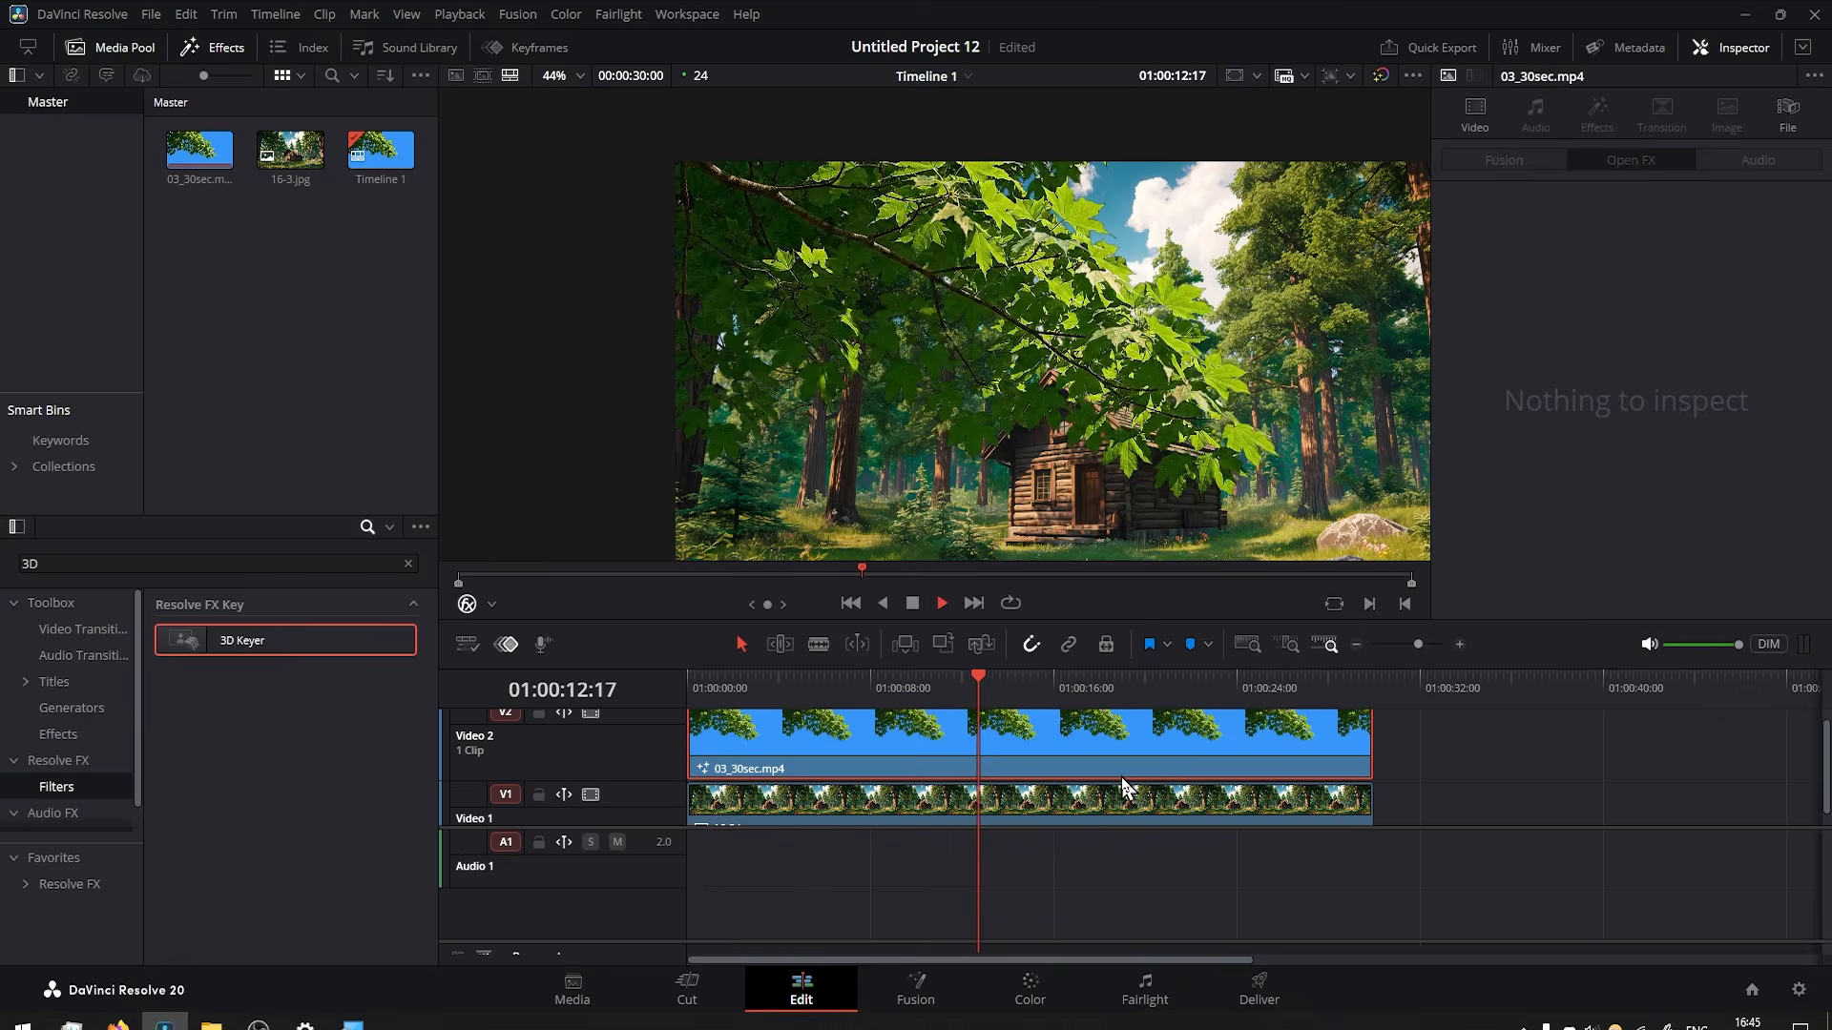
# On the Color page, add an alpha output to the branch clip's node graph and connect node 01's alpha to it.
pyautogui.click(1029, 993)
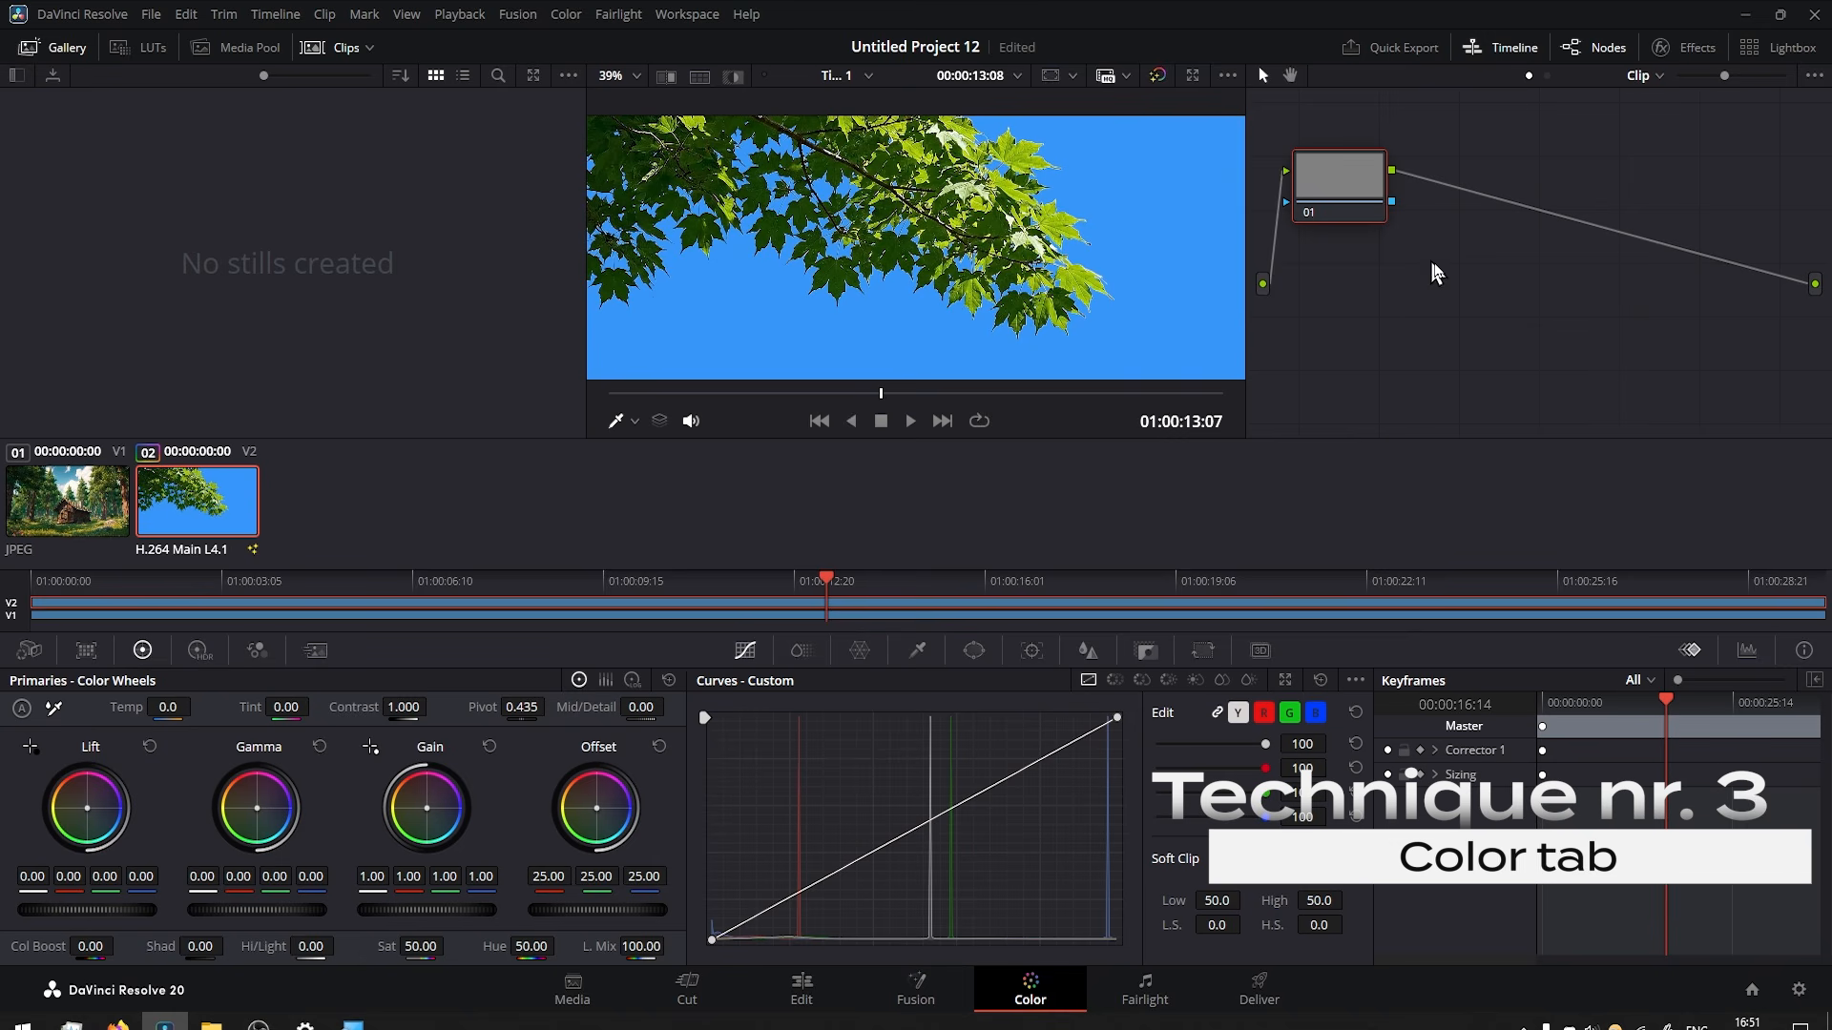
pyautogui.rightClick(1423, 289)
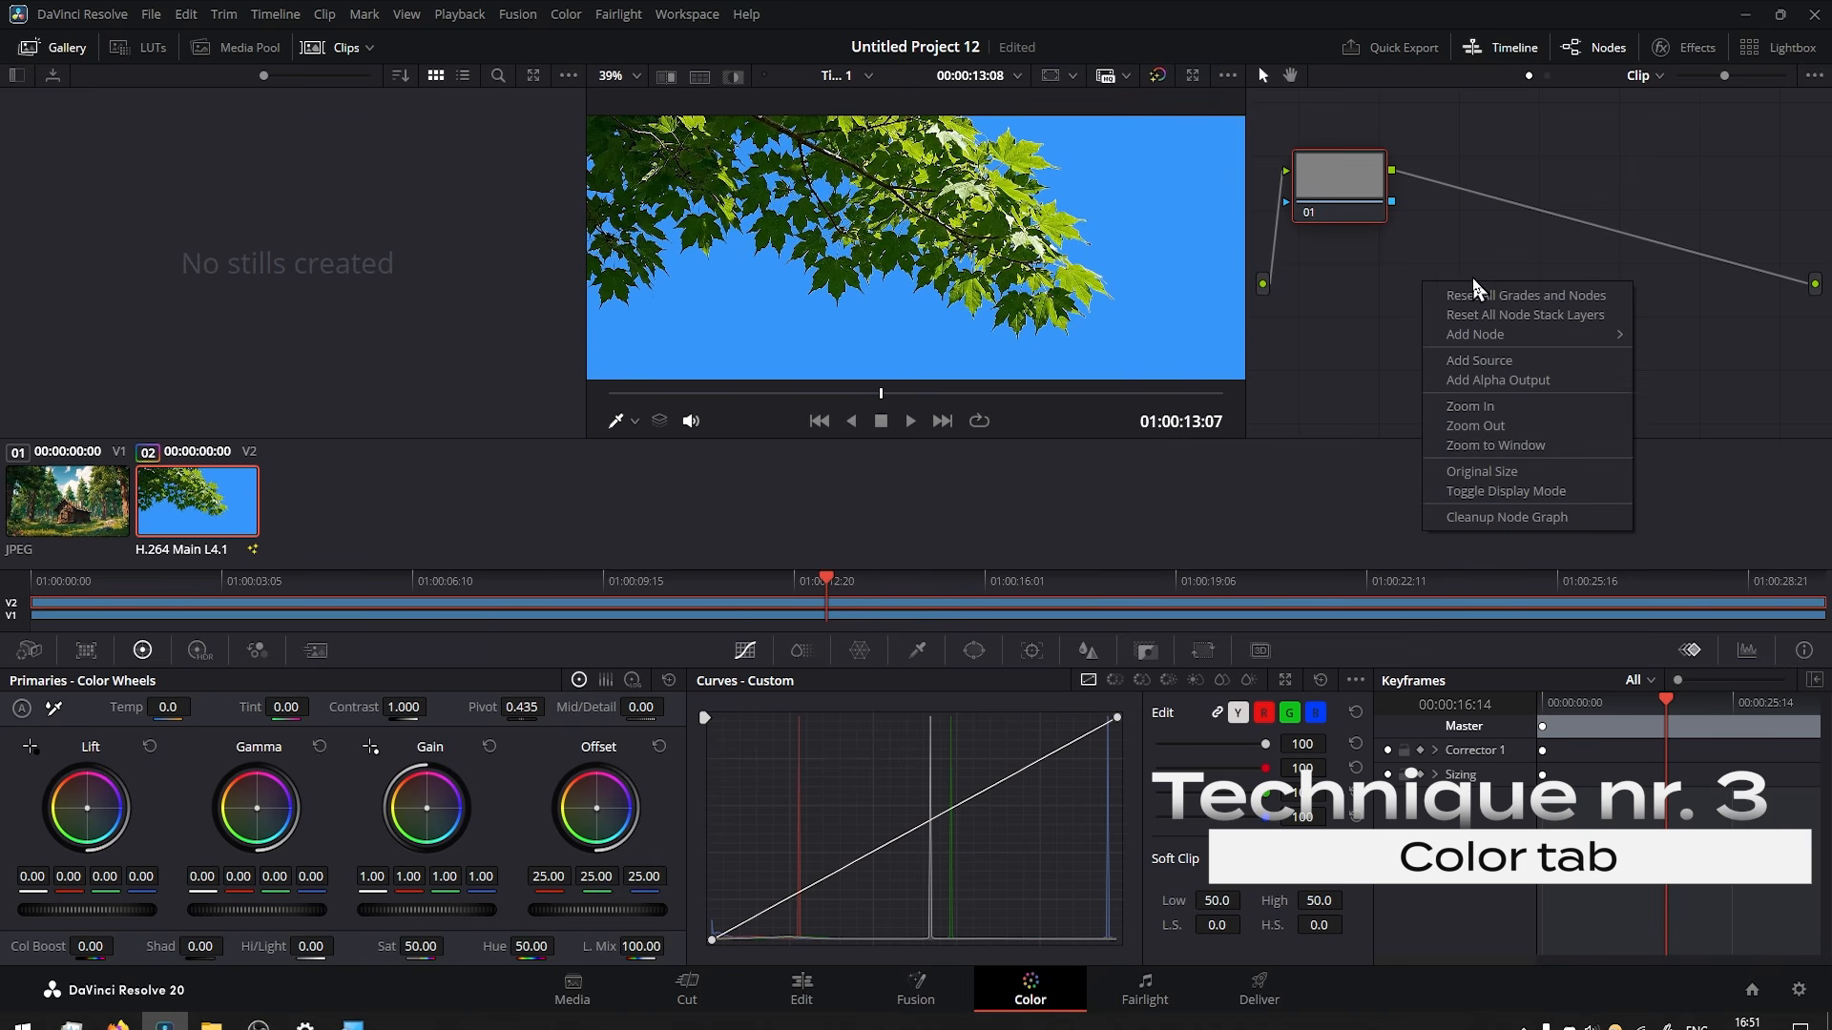
pyautogui.click(1493, 381)
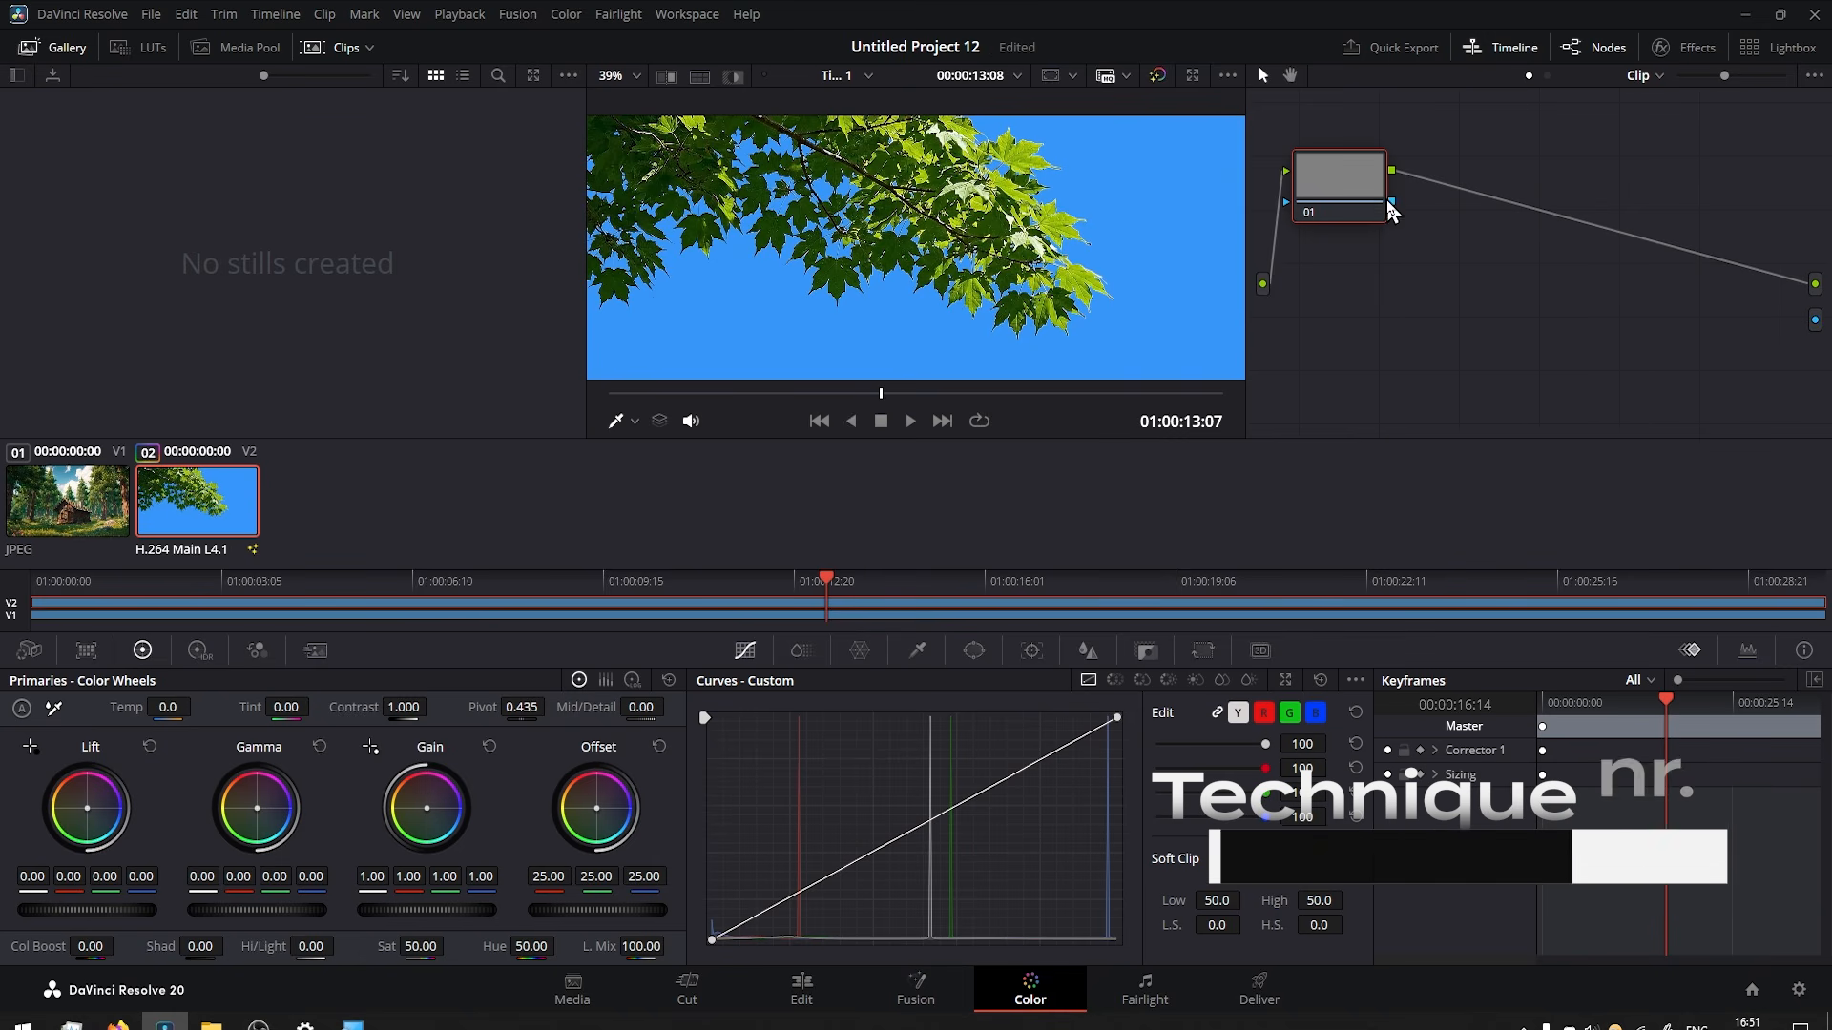
pyautogui.moveTo(1392, 201); pyautogui.dragTo(1816, 322)
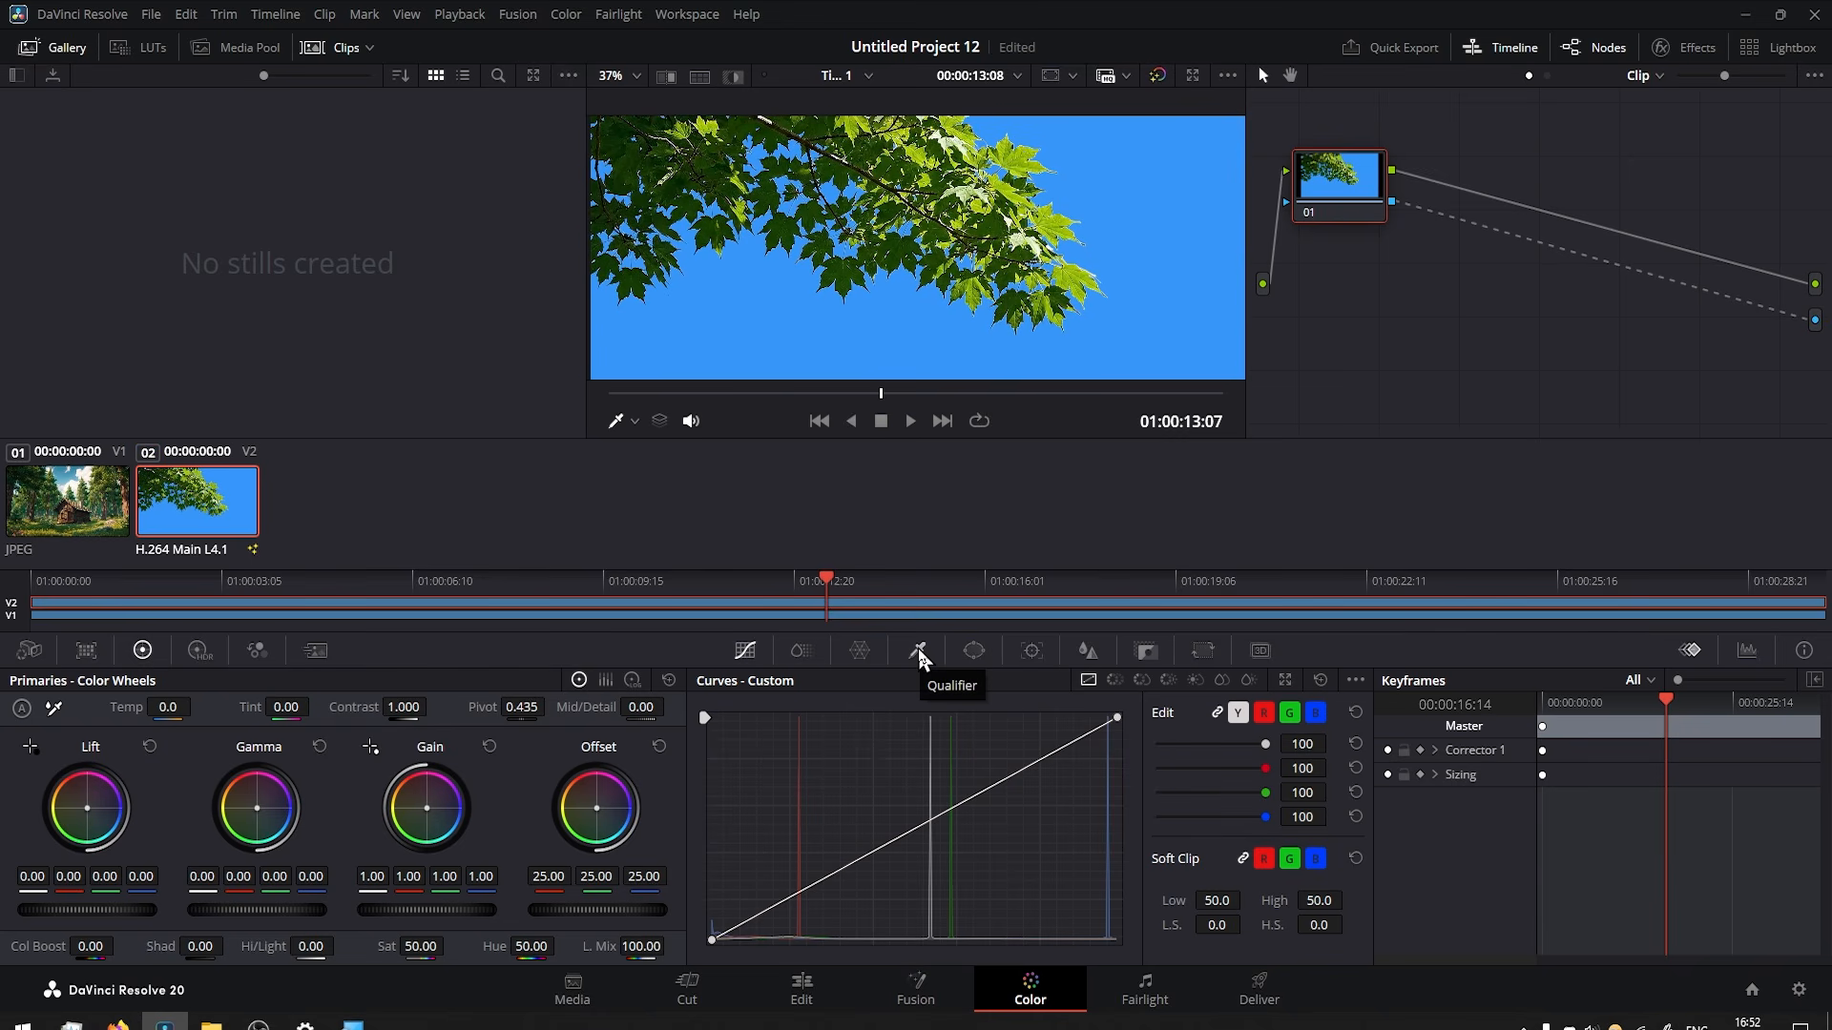
# Sample the blue sky with the HSL Qualifier picker and invert the selection to key out the sky.
pyautogui.click(919, 652)
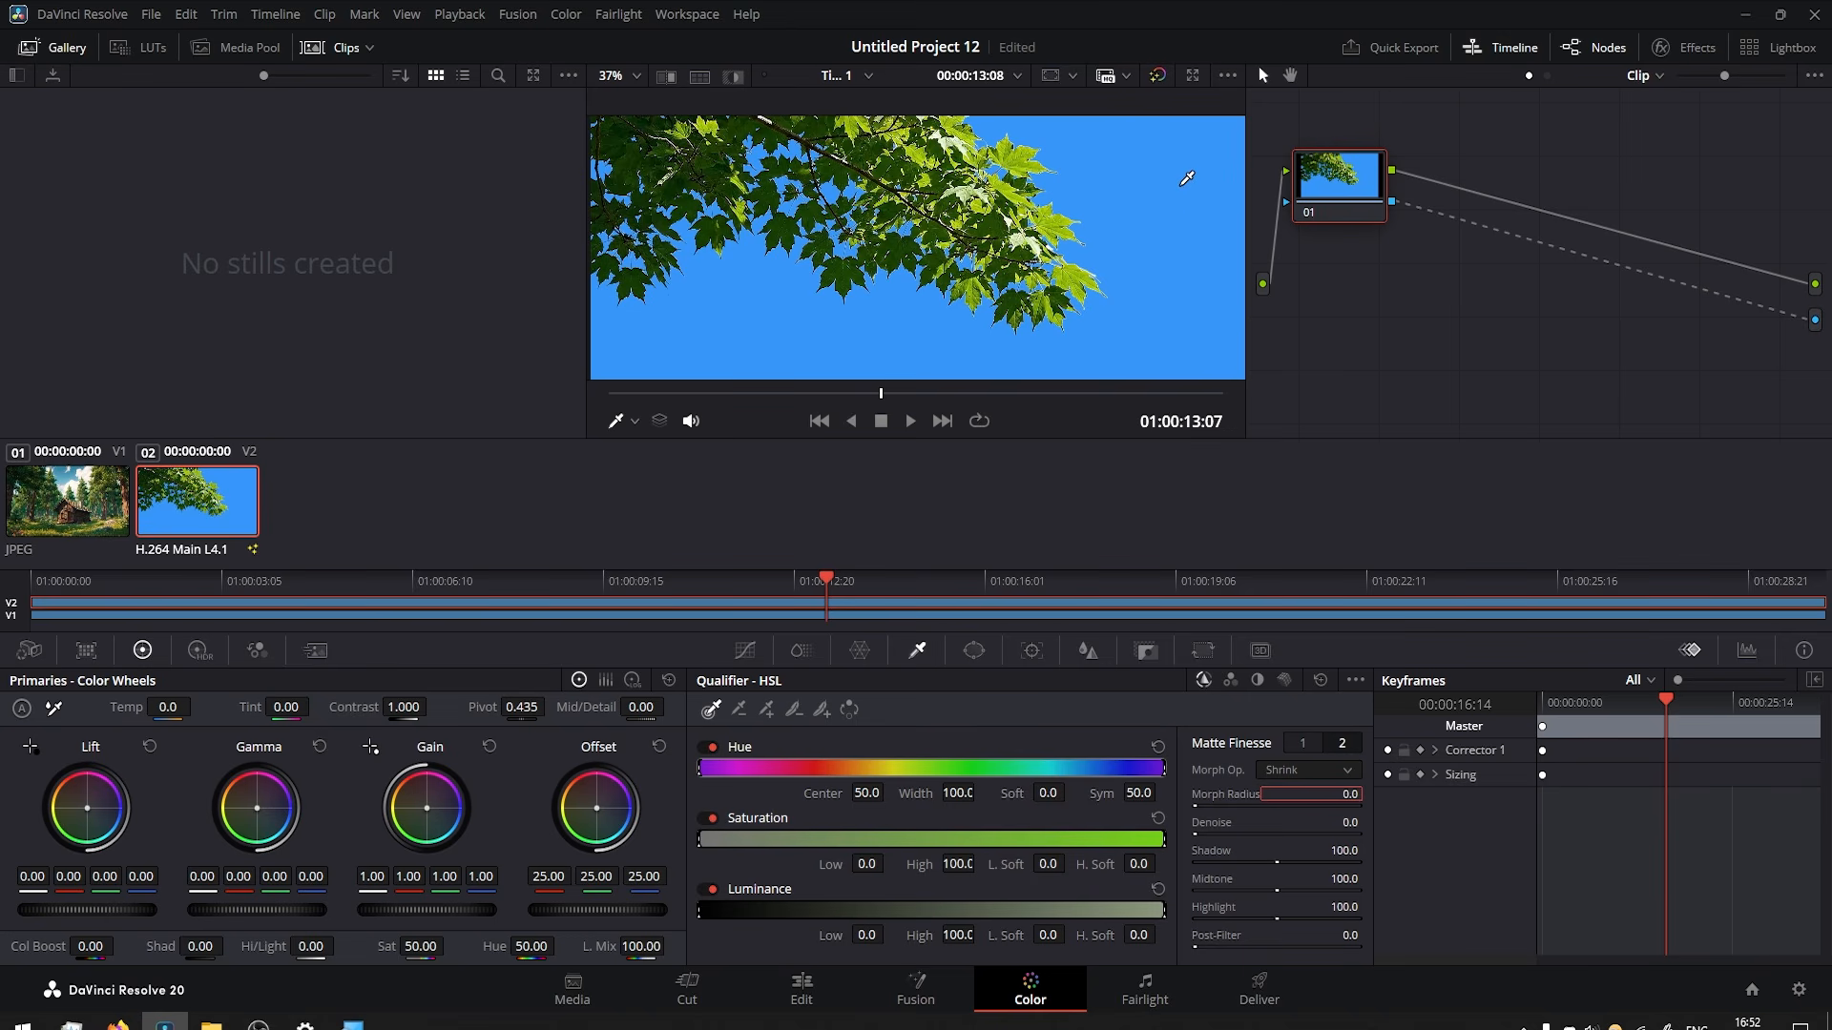
pyautogui.click(1187, 178)
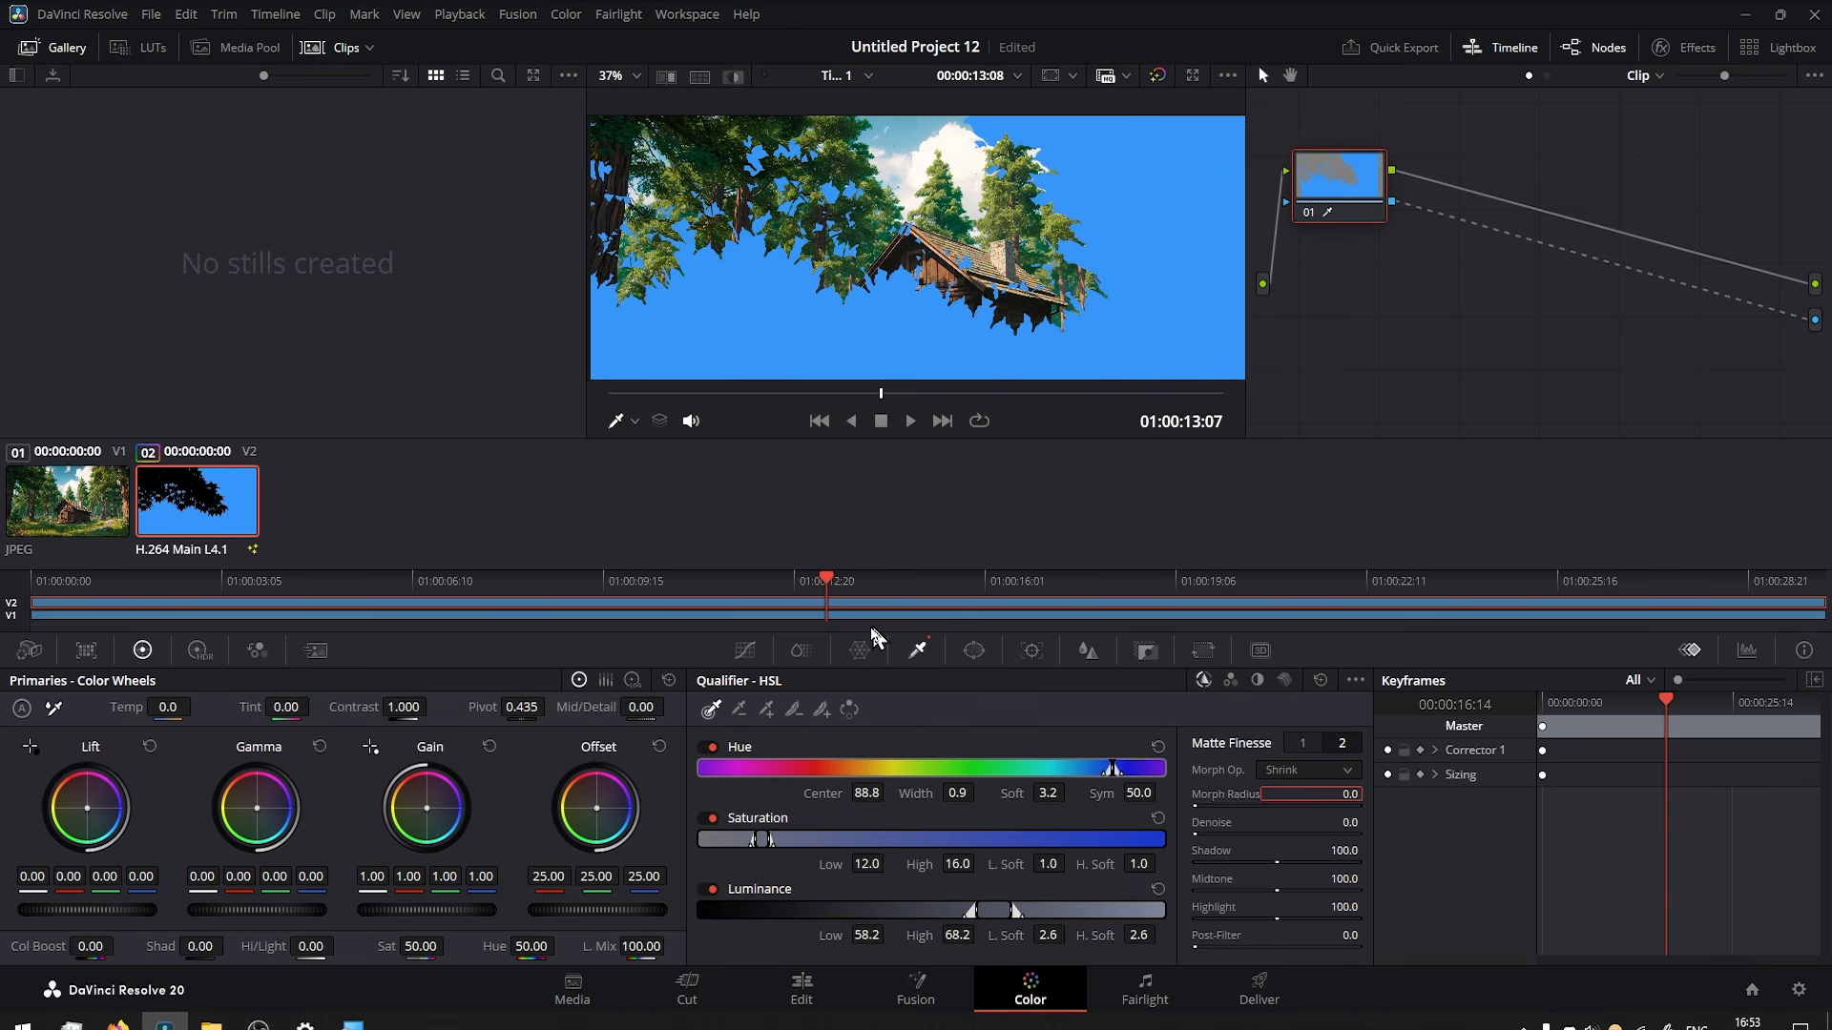
pyautogui.click(850, 711)
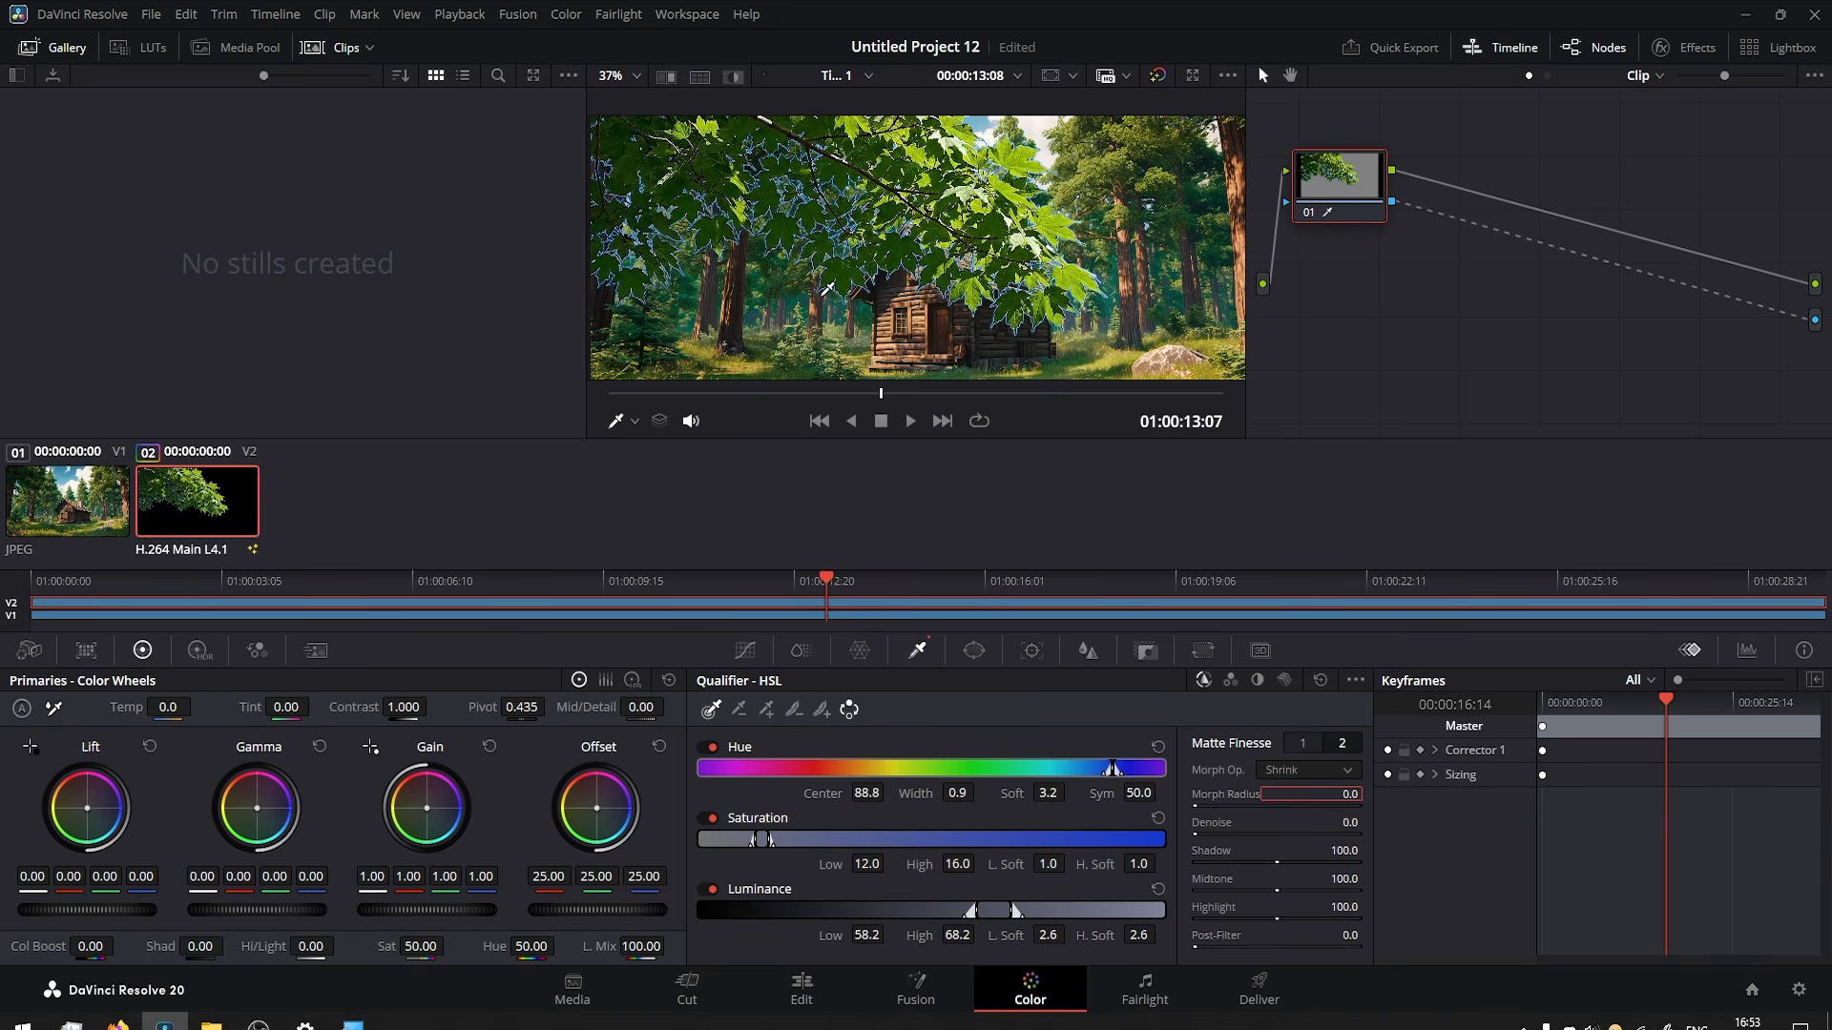
# Reduce the blue leaf outlines by setting Matte Finesse Pre-Filter to 40.9, Clean Black to 12.3 and In/Out Ratio to -58.2.
pyautogui.scroll(5, 836, 318)
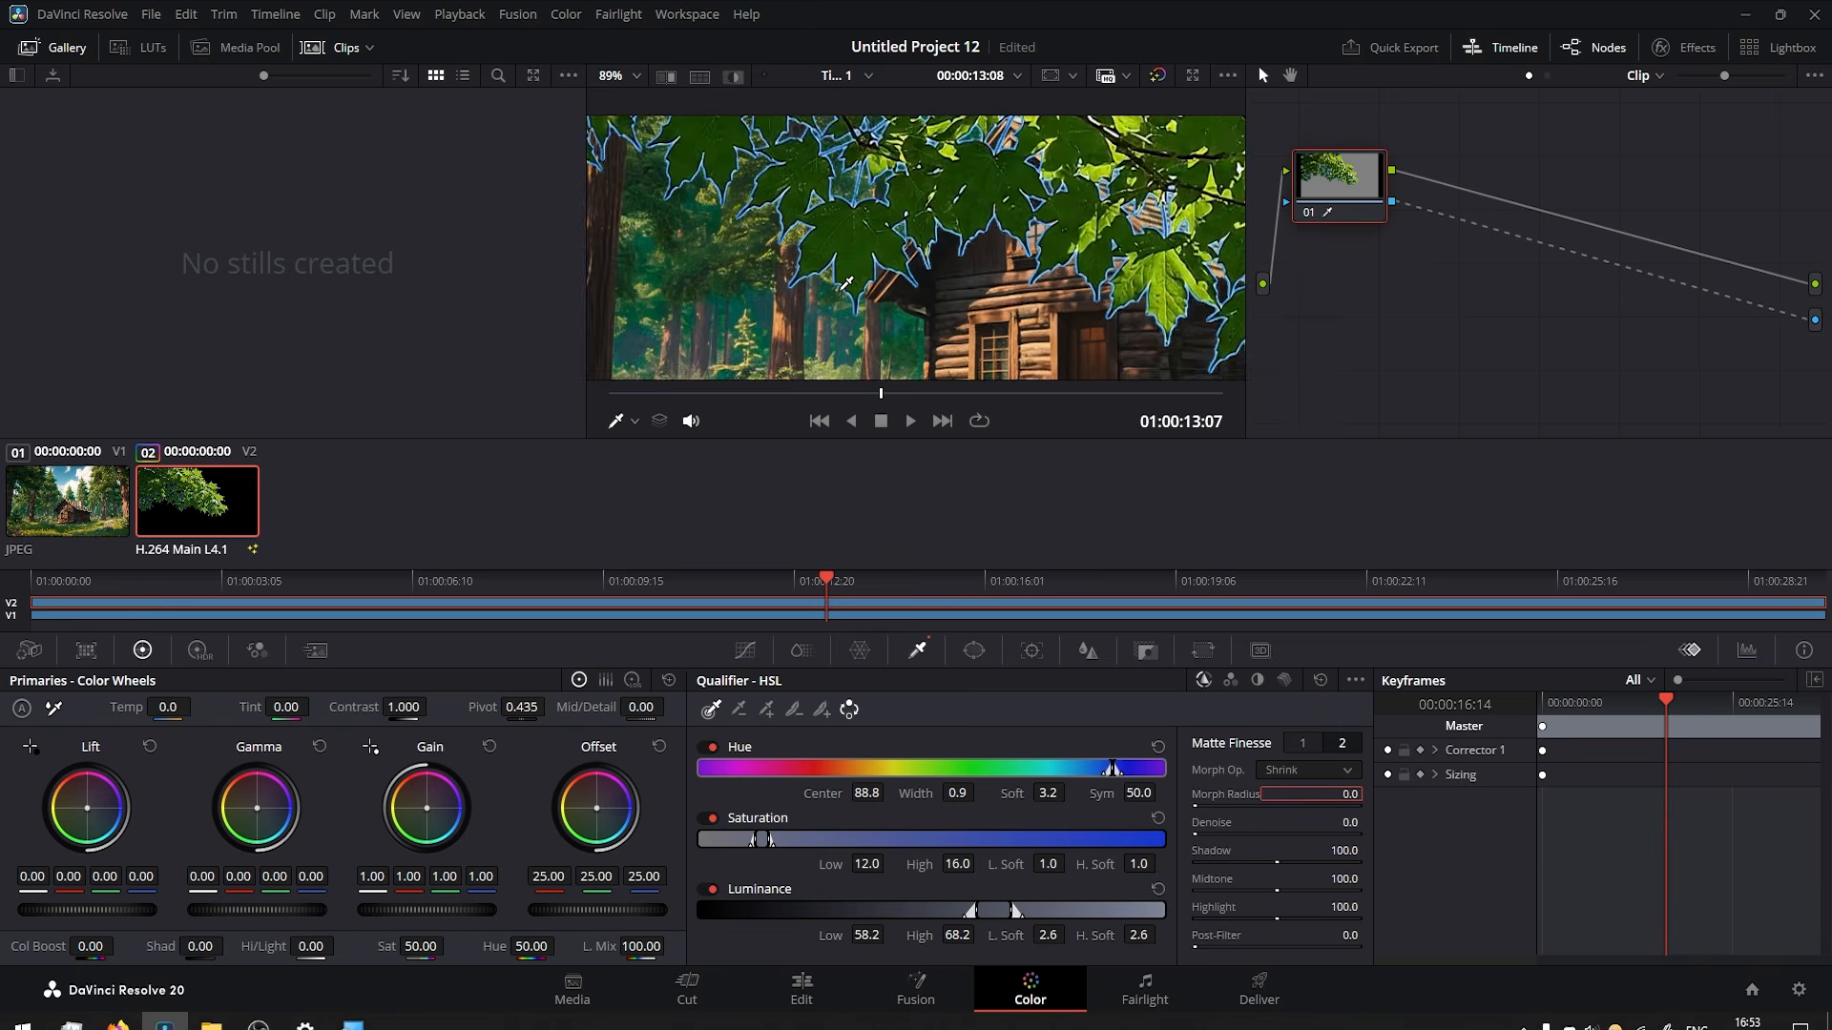
pyautogui.scroll(1, 844, 288)
pyautogui.moveTo(1066, 221); pyautogui.dragTo(957, 298)
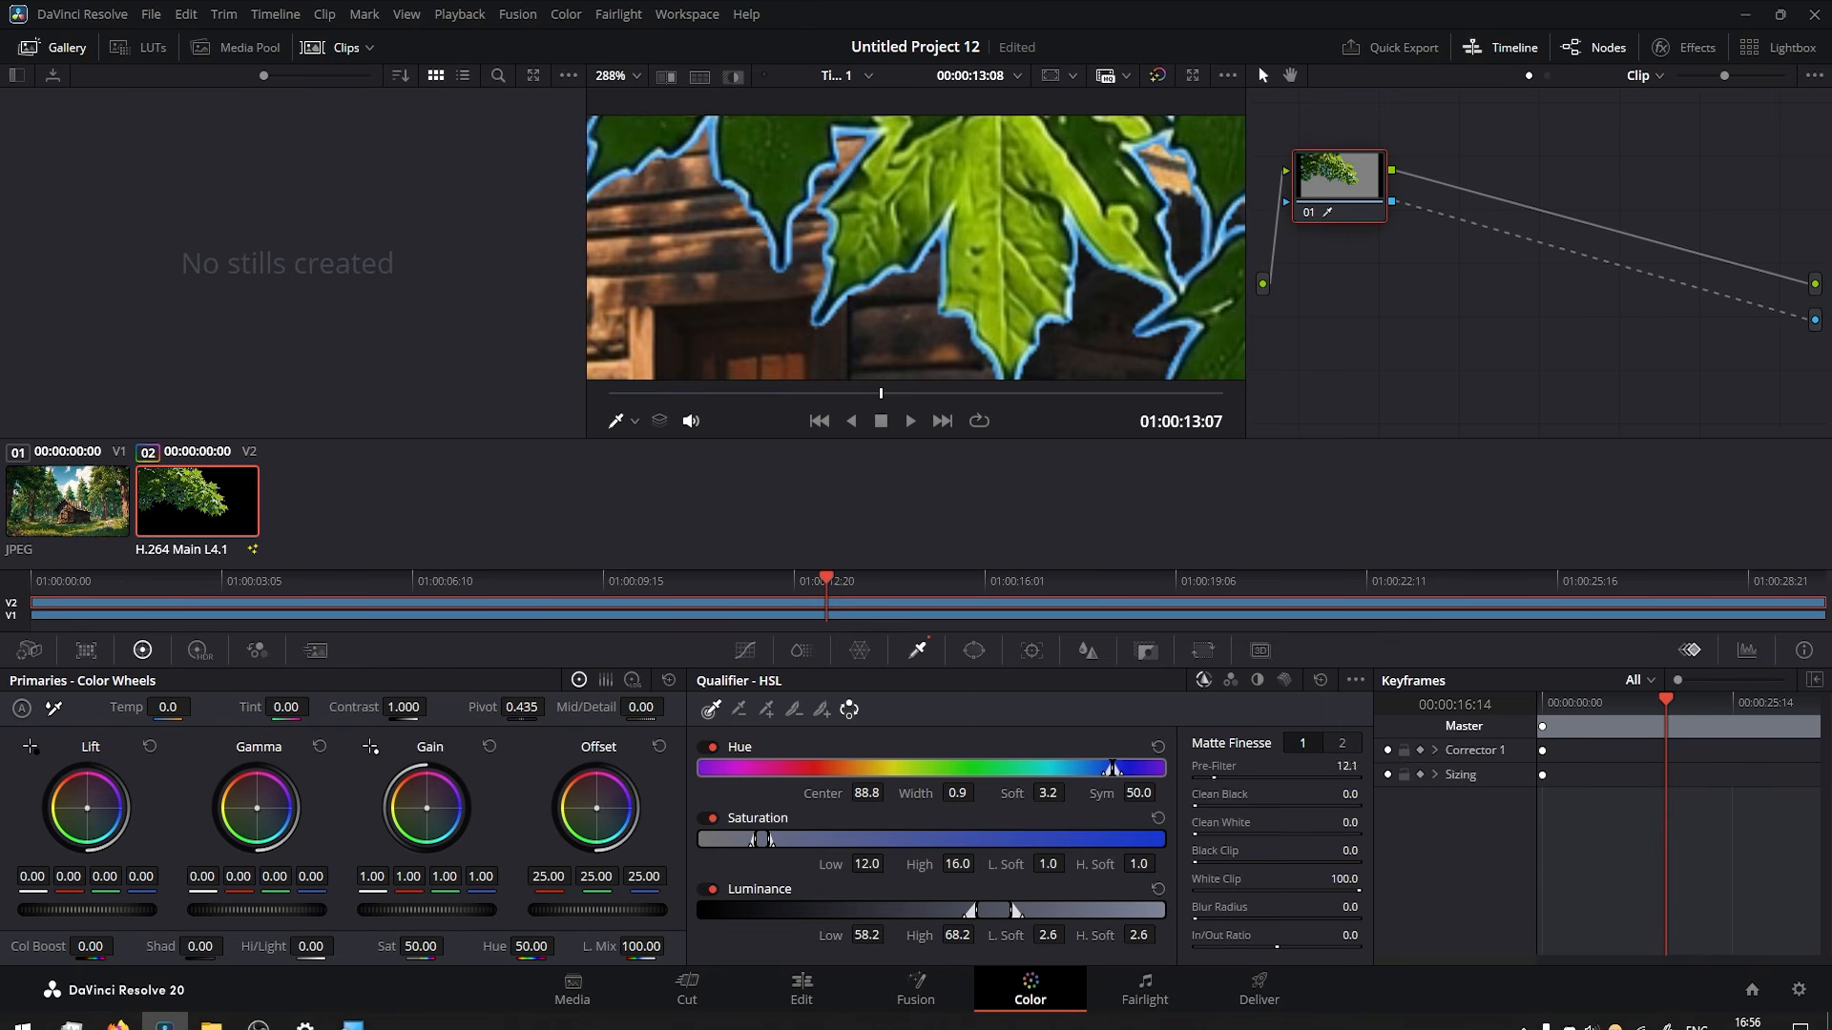
pyautogui.moveTo(1214, 778); pyautogui.dragTo(1251, 777)
pyautogui.moveTo(1196, 806); pyautogui.dragTo(1214, 806)
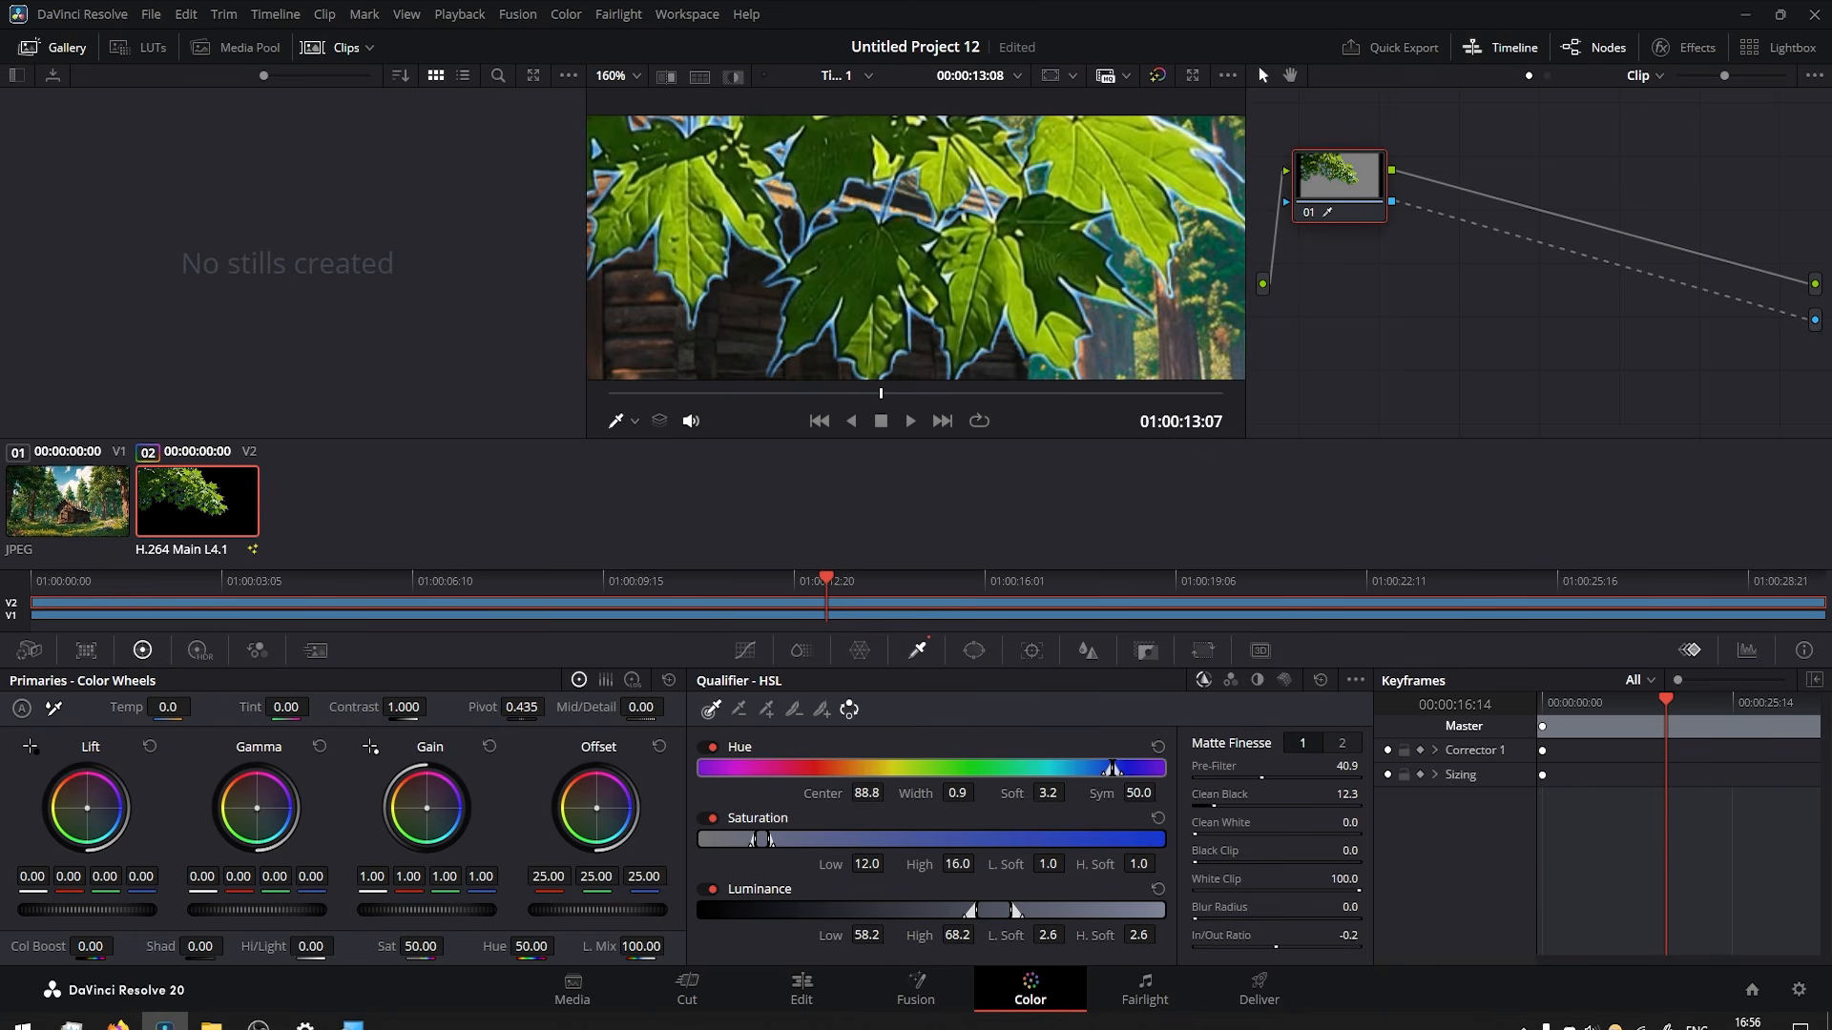
pyautogui.moveTo(1254, 946); pyautogui.dragTo(1229, 947)
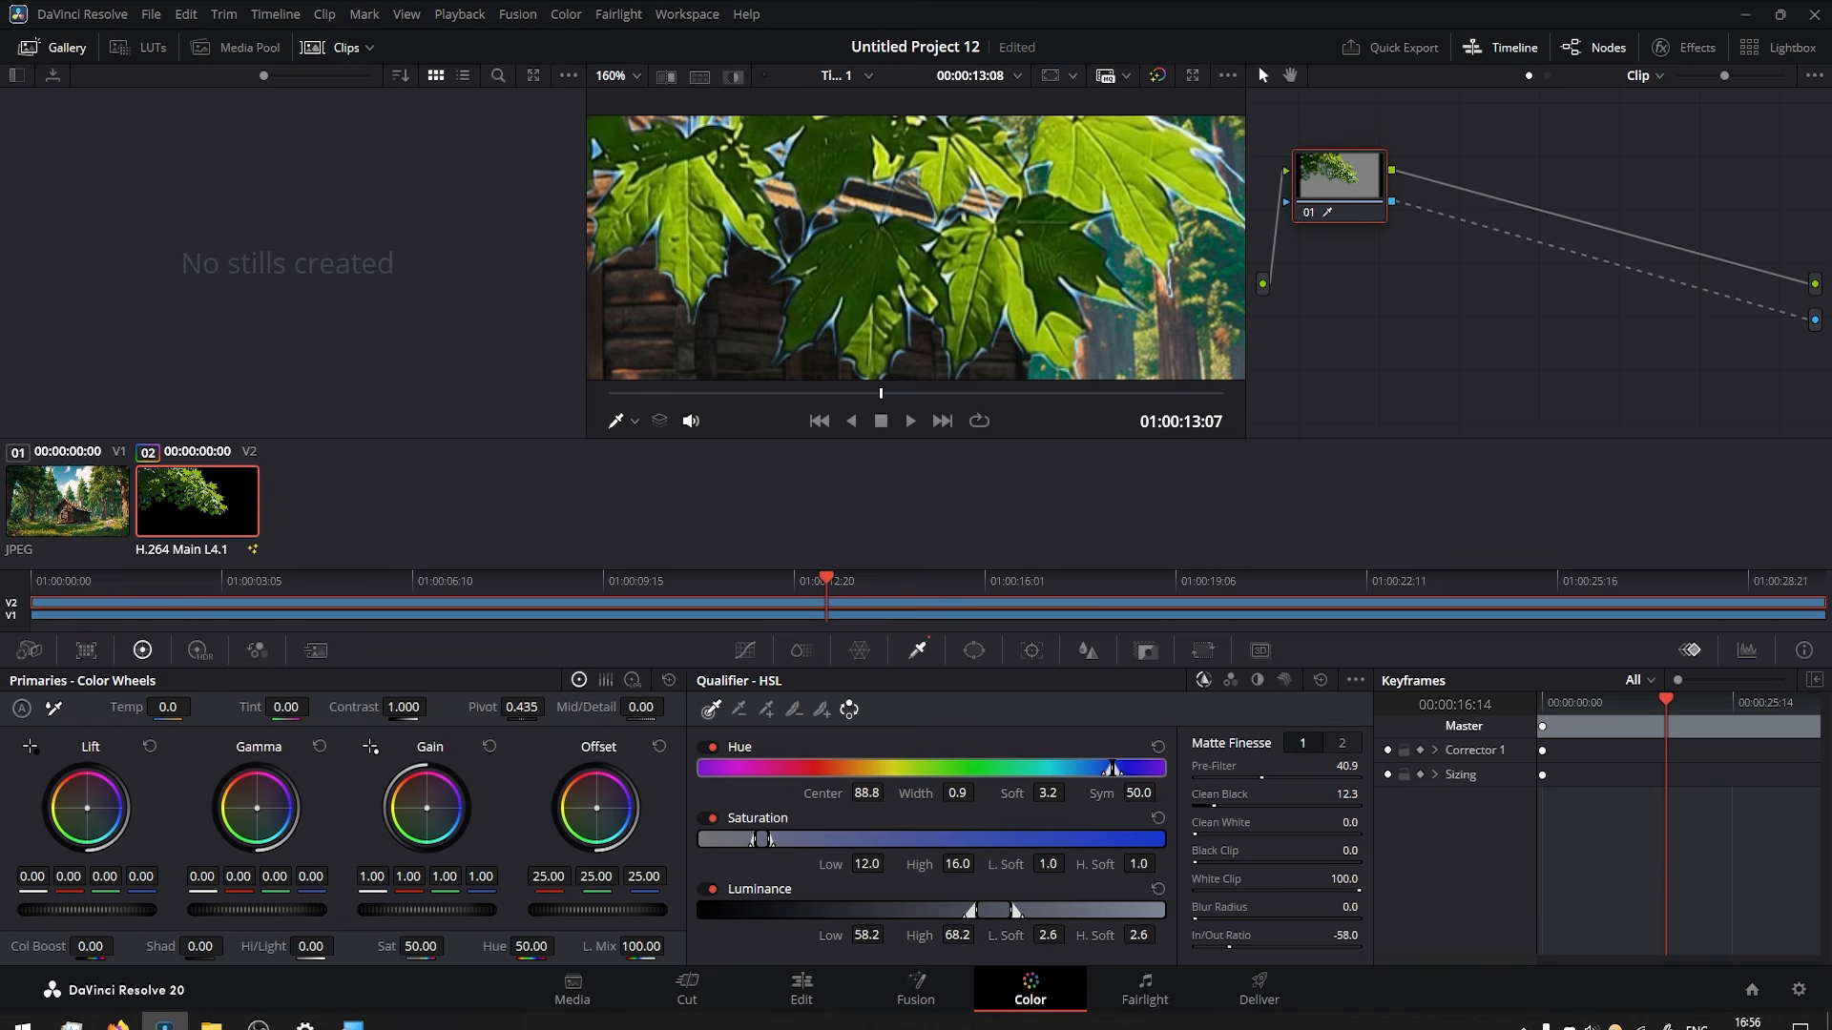
# Shrink the matte with a Matte Finesse Morph Radius of 14.3 and set Post-Filter to 2.8.
pyautogui.click(1341, 744)
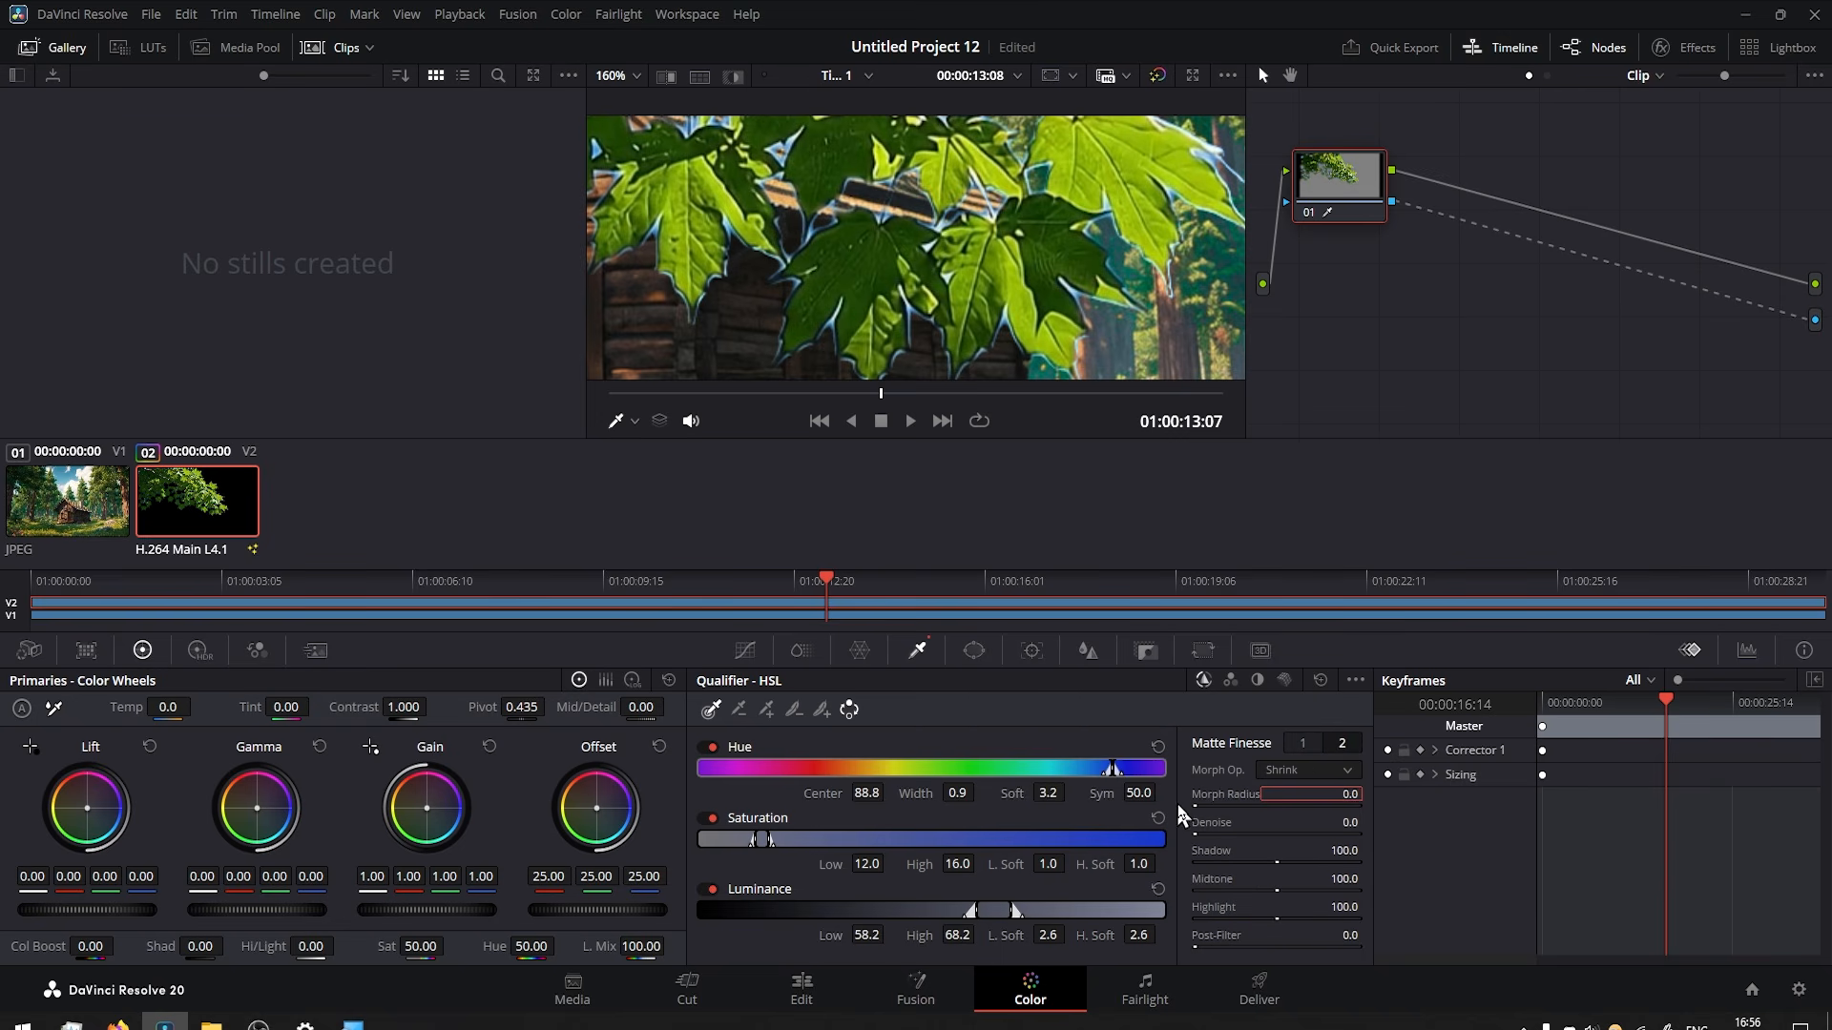
pyautogui.moveTo(1204, 799)
pyautogui.mouseDown()
pyautogui.moveTo(1250, 800)
pyautogui.moveTo(1232, 799)
pyautogui.mouseUp()
pyautogui.moveTo(1232, 799); pyautogui.dragTo(1244, 799)
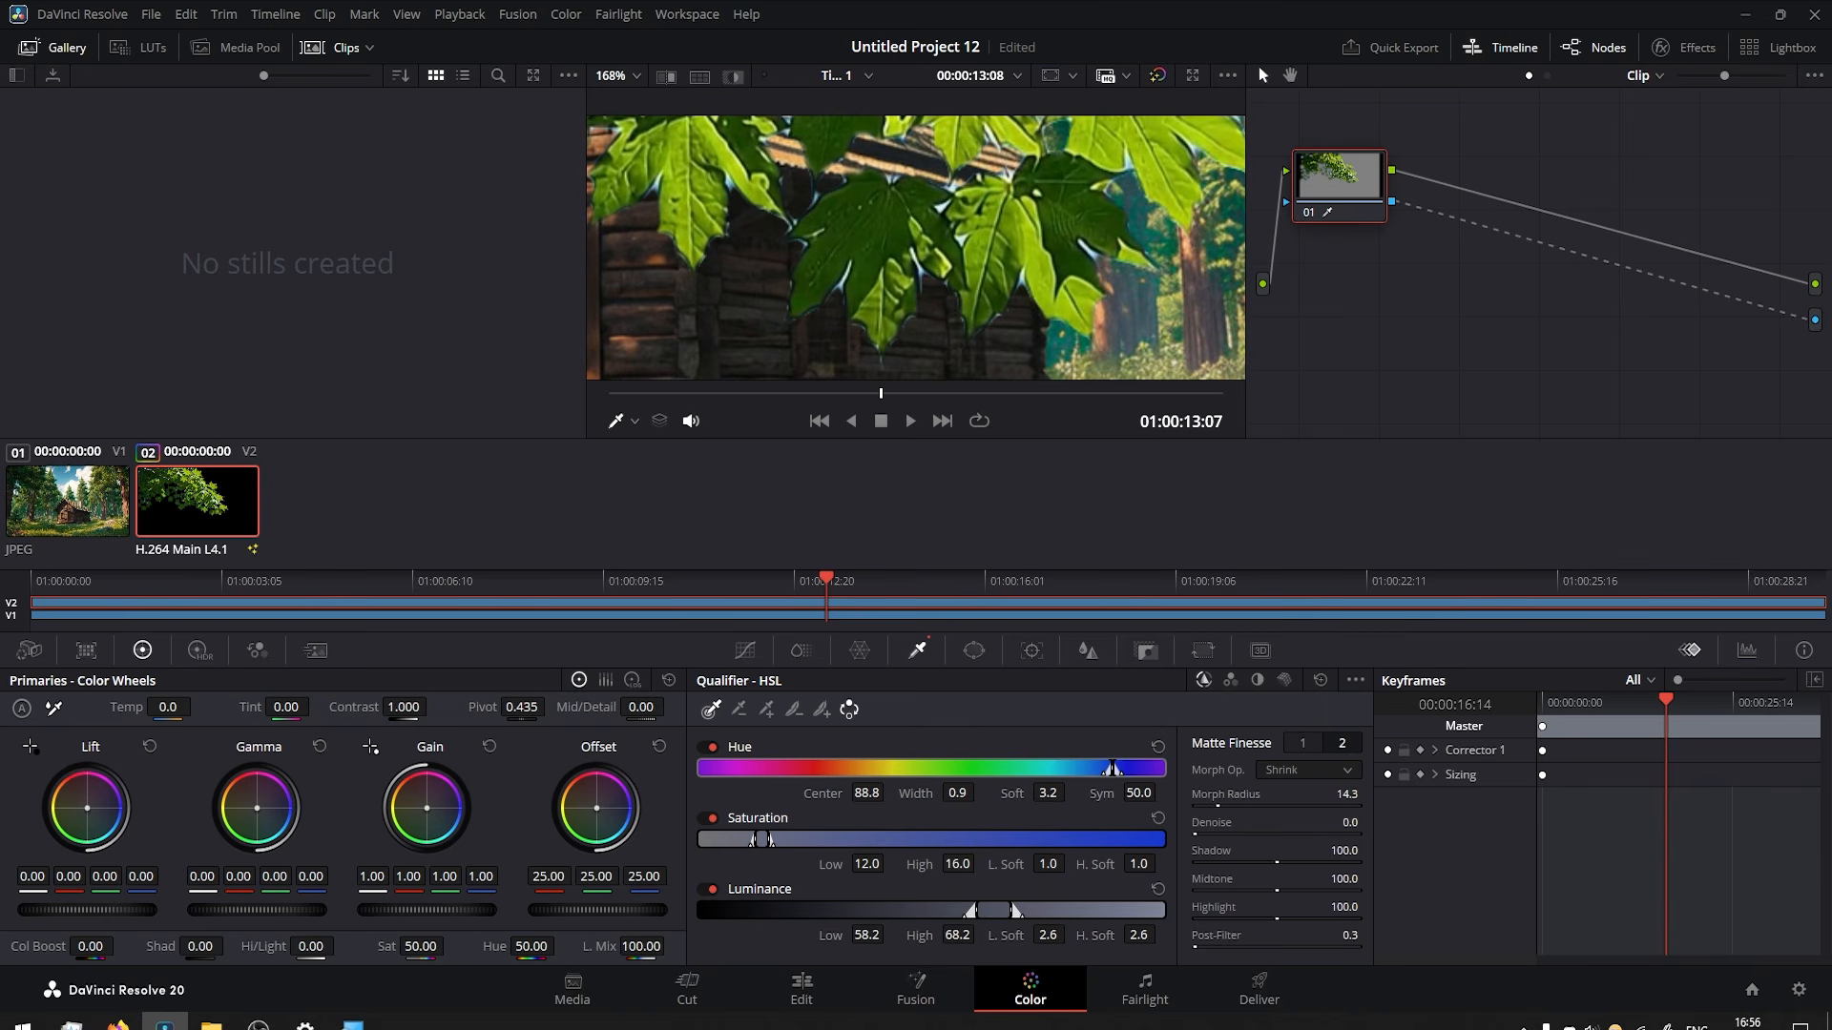
pyautogui.moveTo(1210, 940); pyautogui.dragTo(1198, 941)
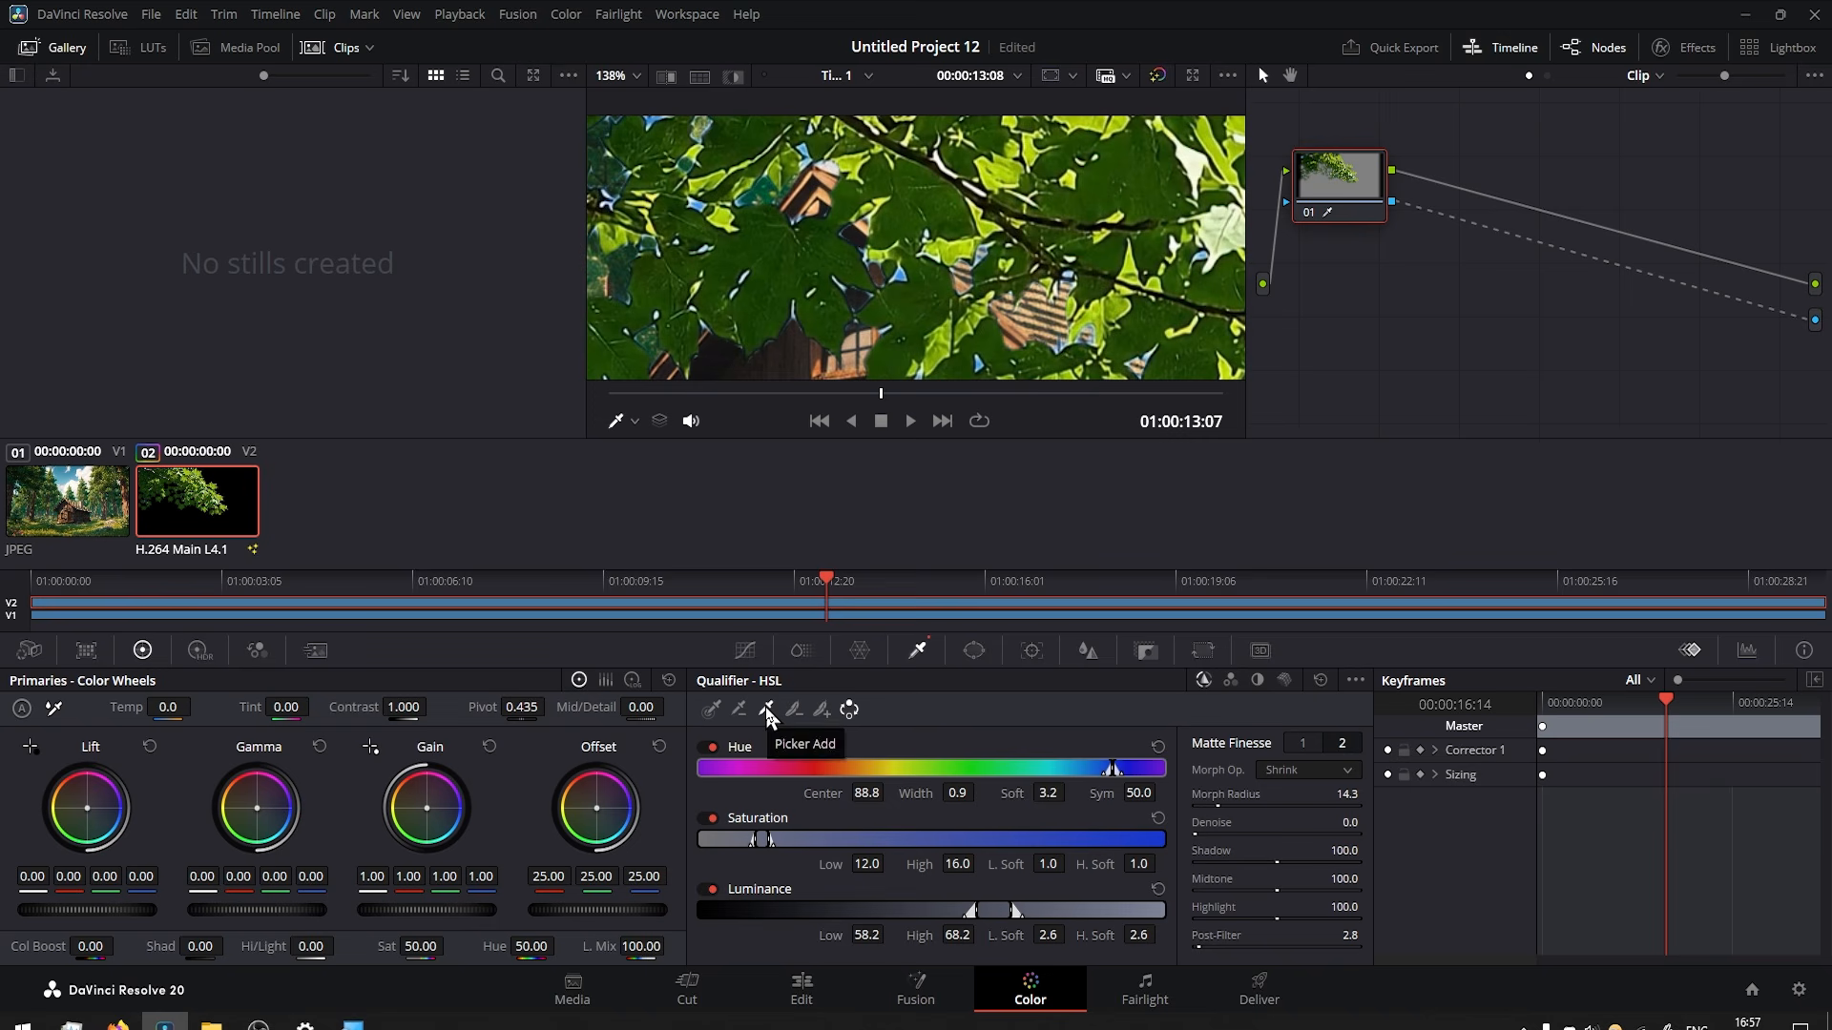
# Use Picker Add to include the blue gap between the leaves and the pale leaf-edge fringe in the qualifier selection.
pyautogui.scroll(4, 900, 259)
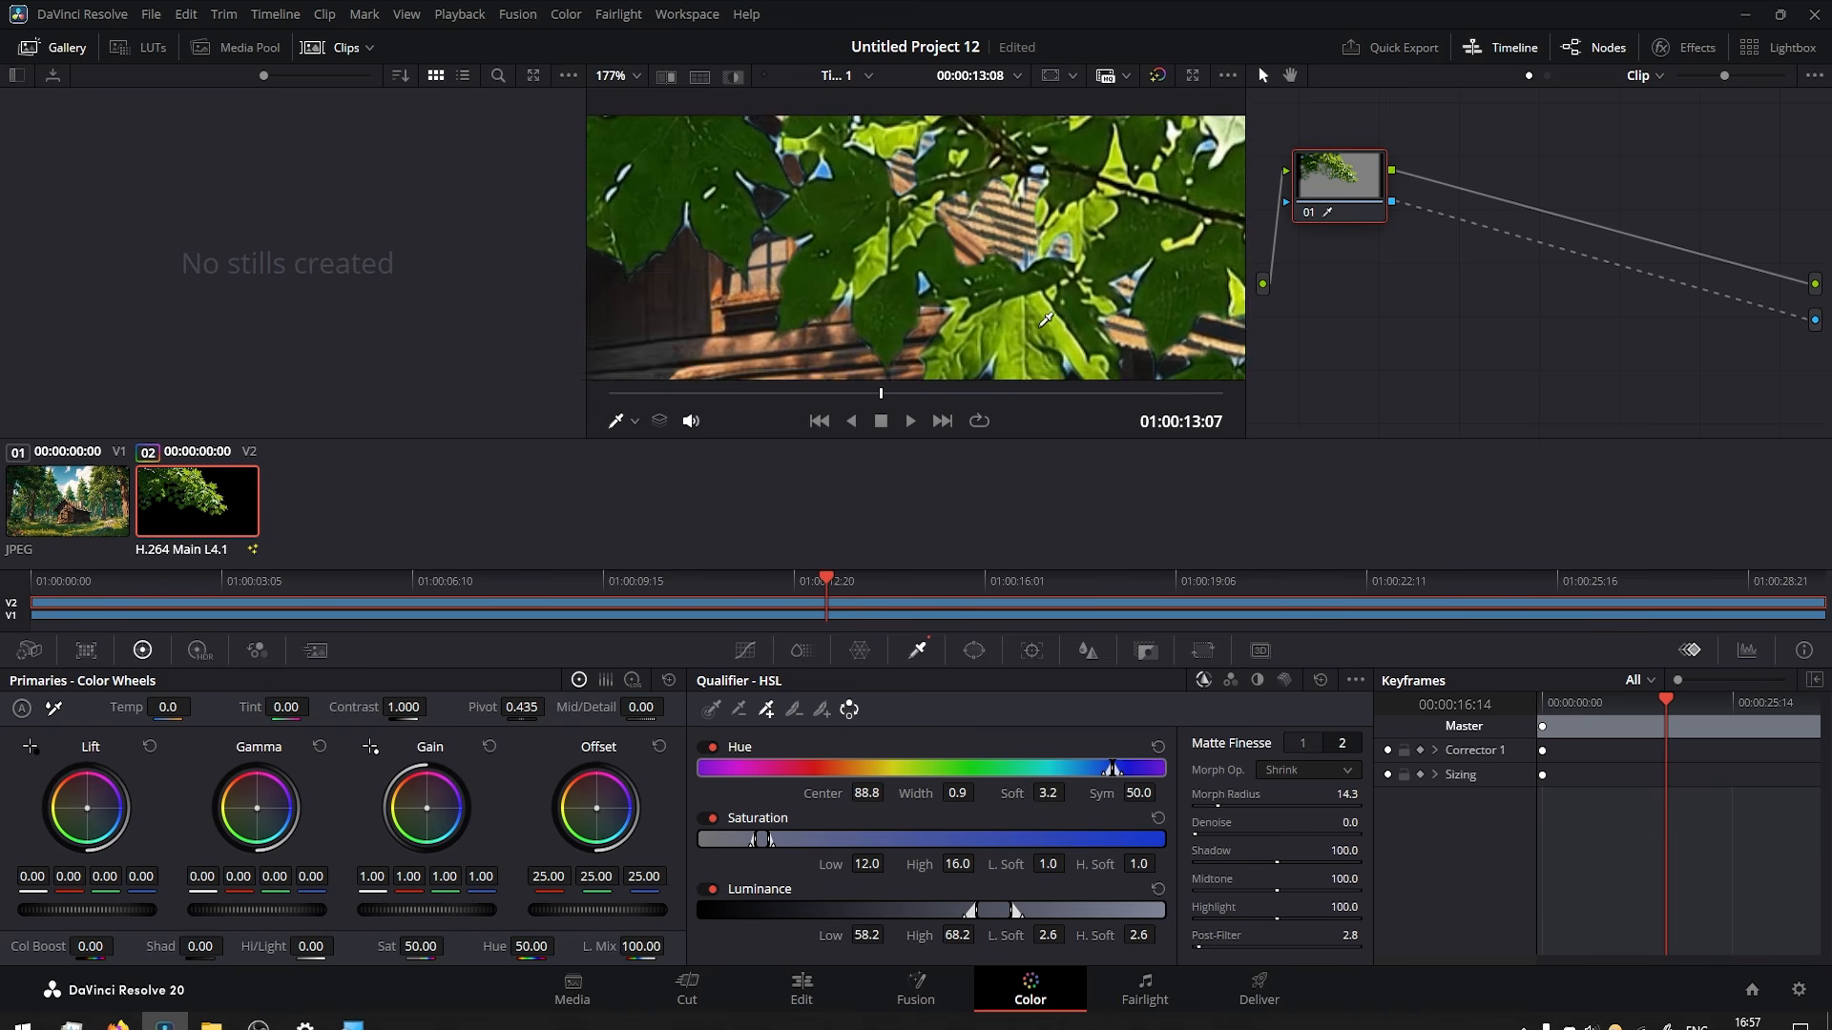
pyautogui.scroll(3, 738, 190)
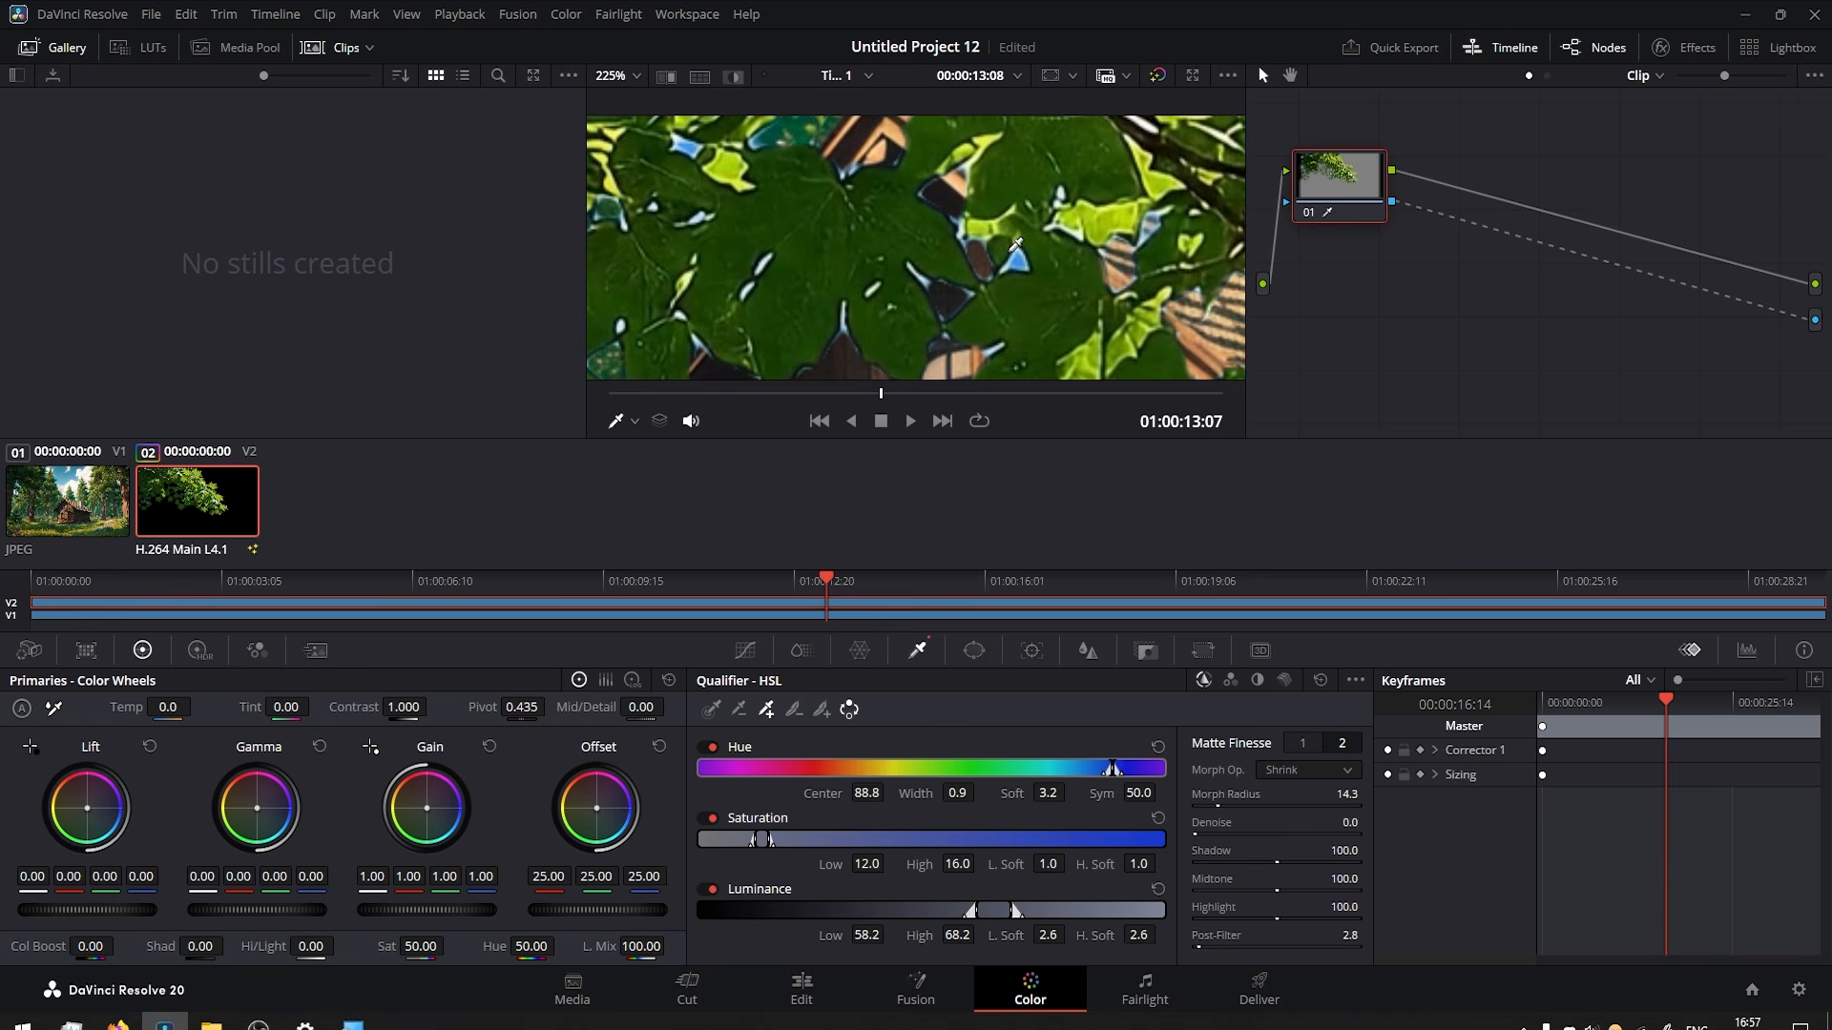
pyautogui.click(1024, 254)
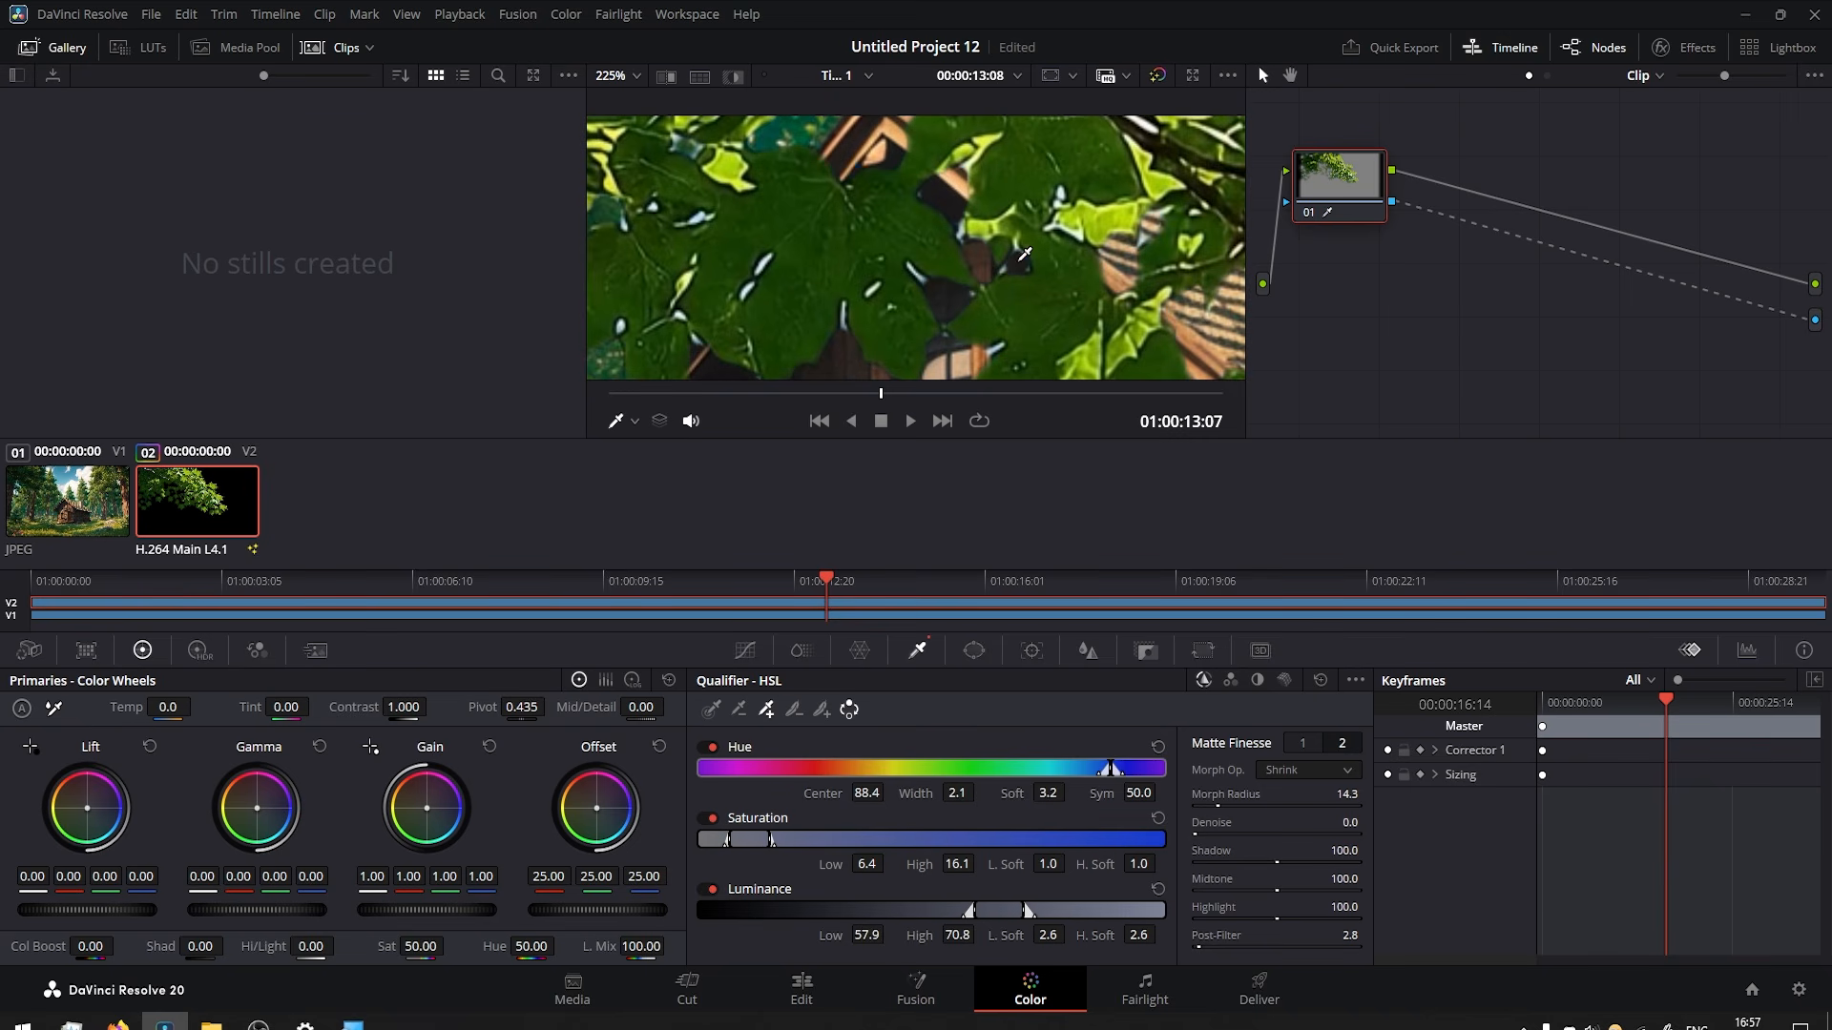
pyautogui.scroll(-5, 889, 243)
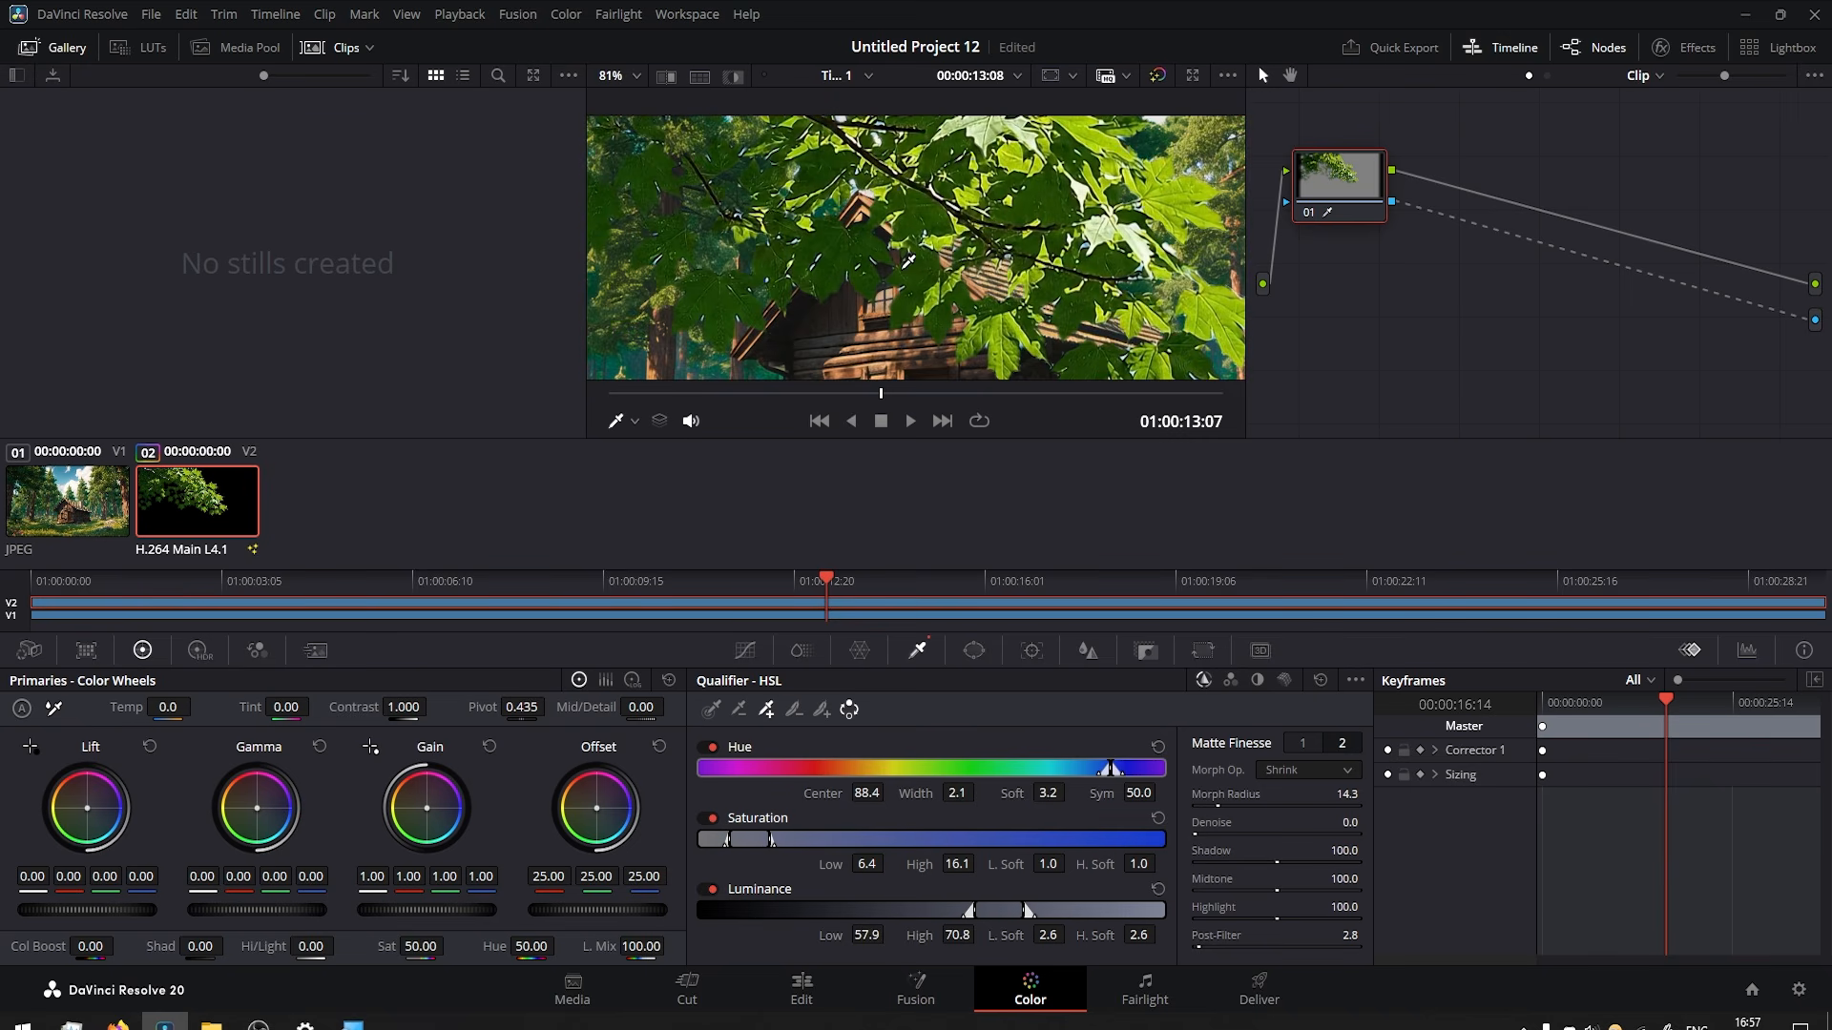
pyautogui.scroll(5, 909, 223)
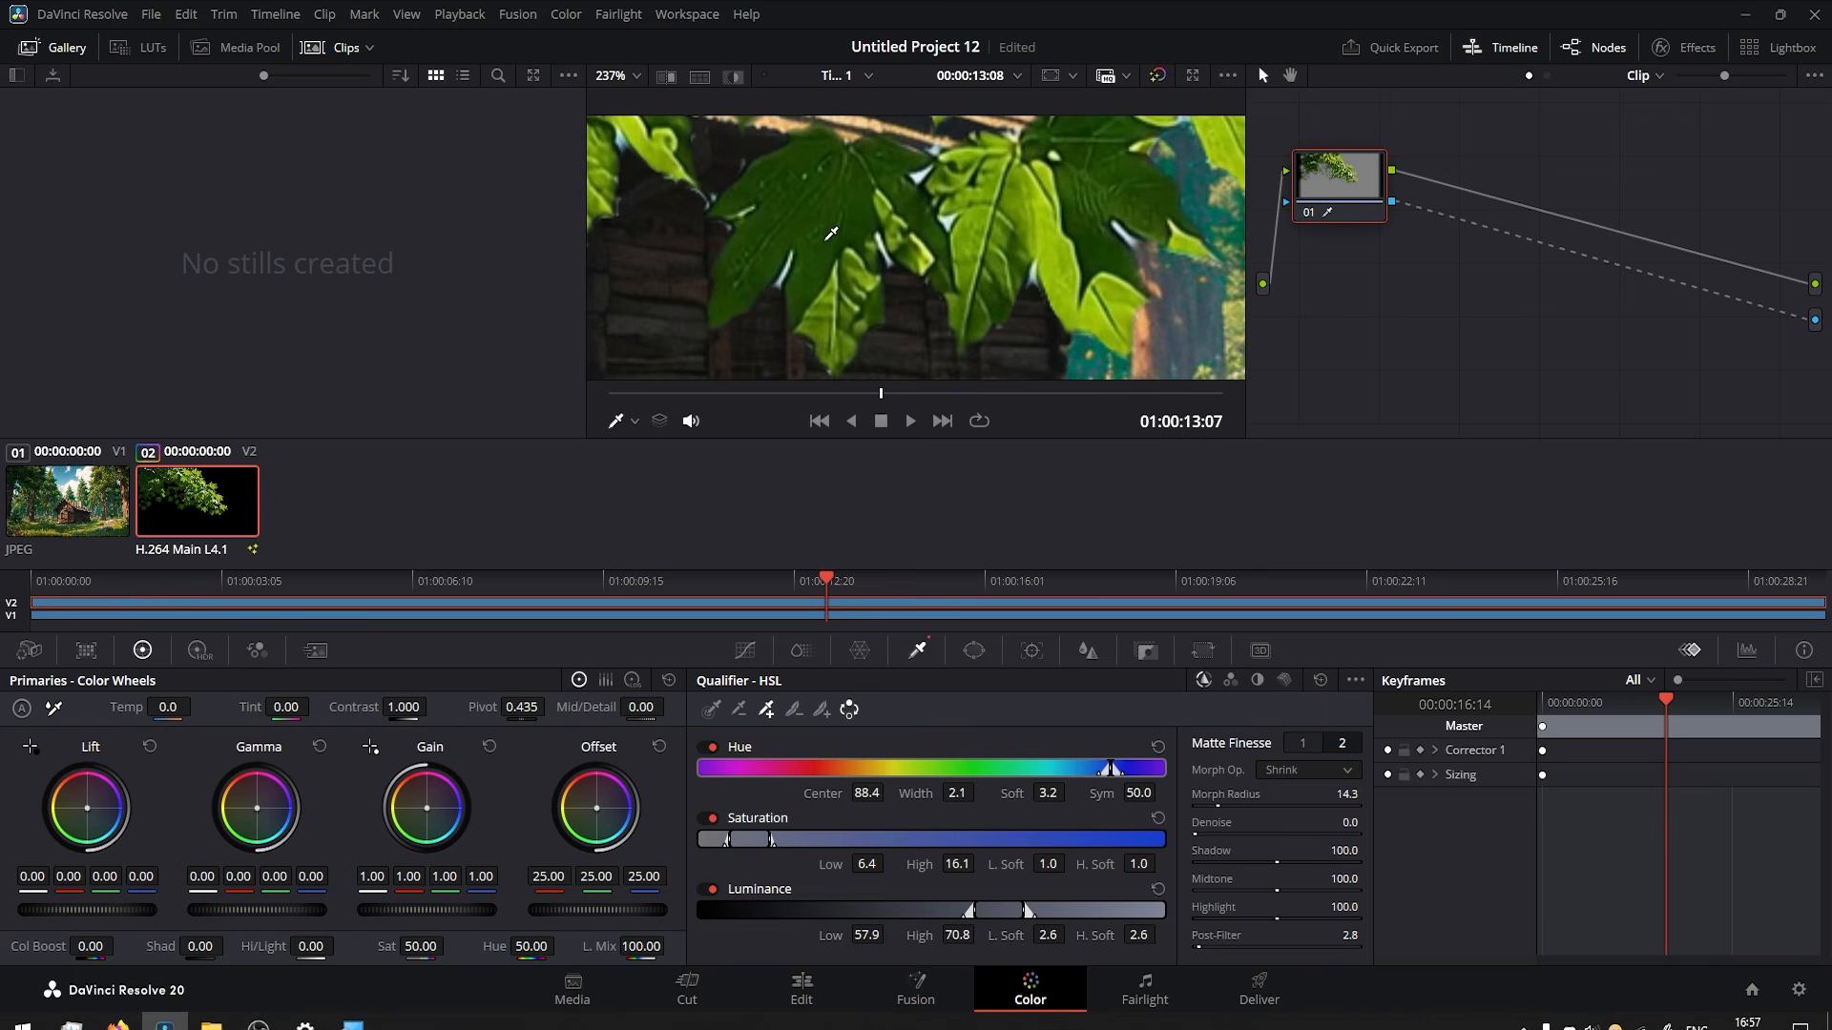
pyautogui.moveTo(936, 205); pyautogui.dragTo(875, 276)
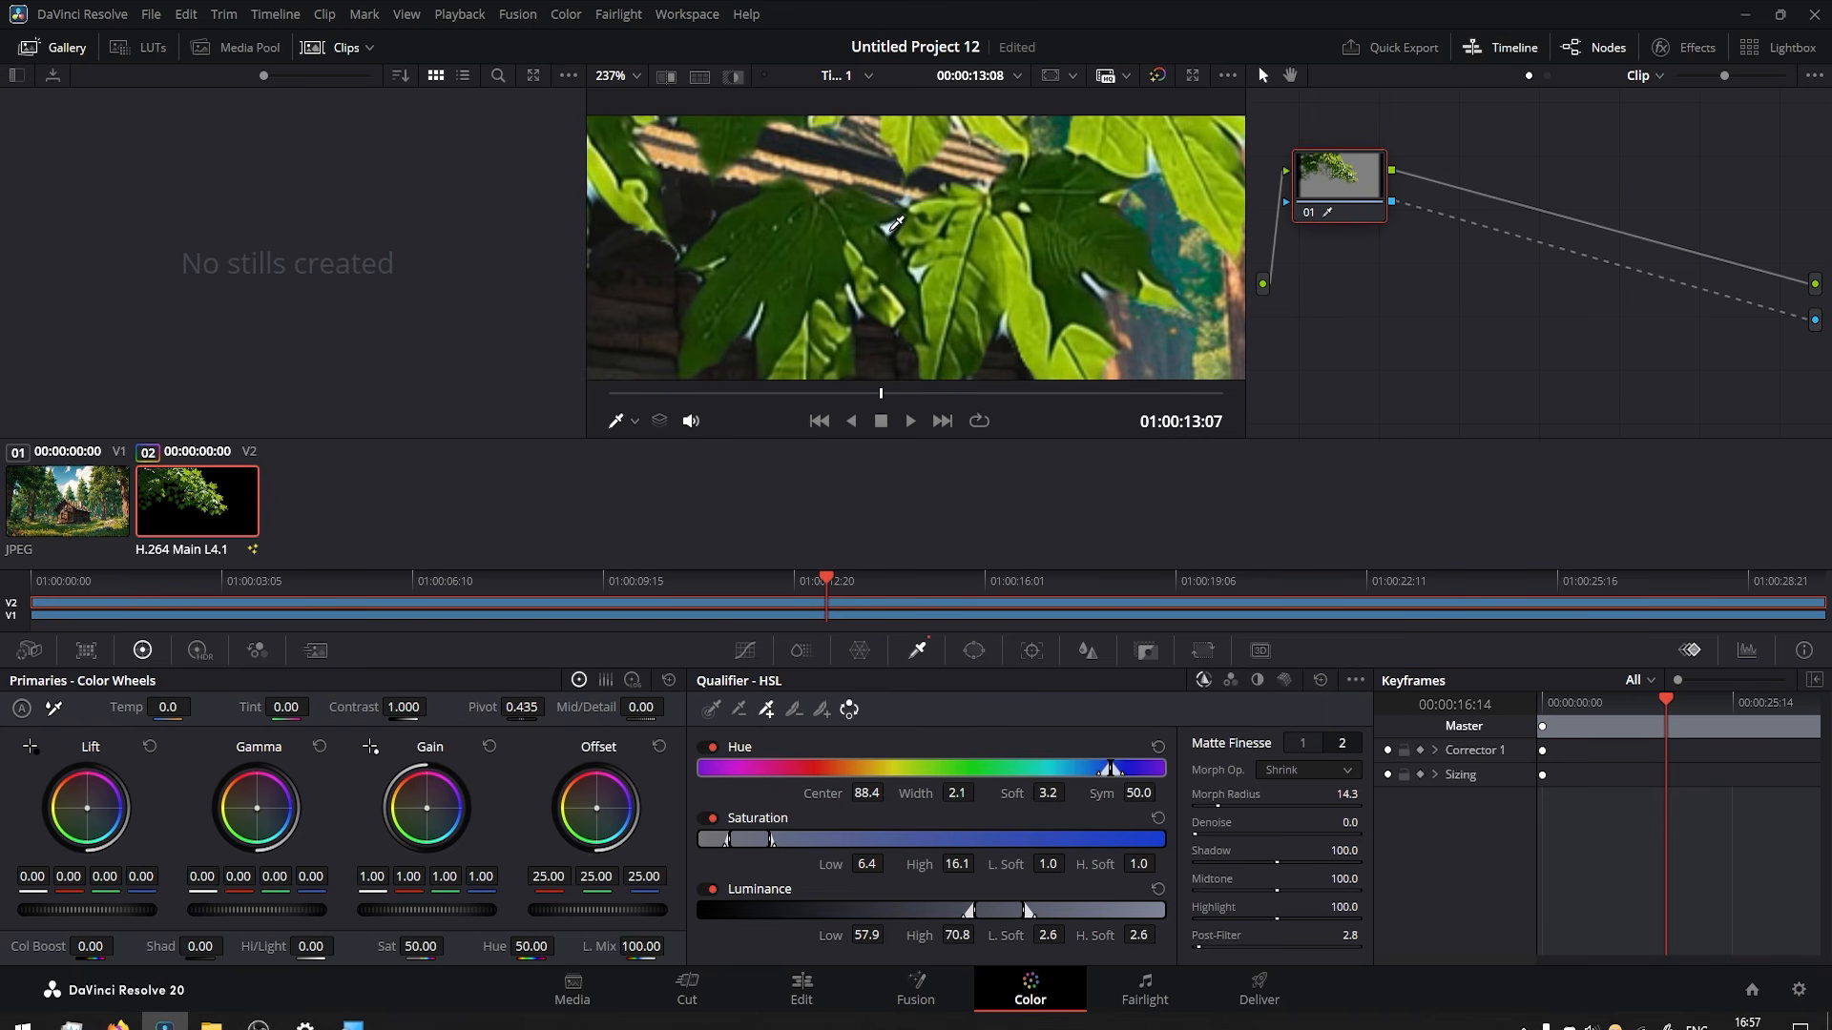
pyautogui.click(892, 227)
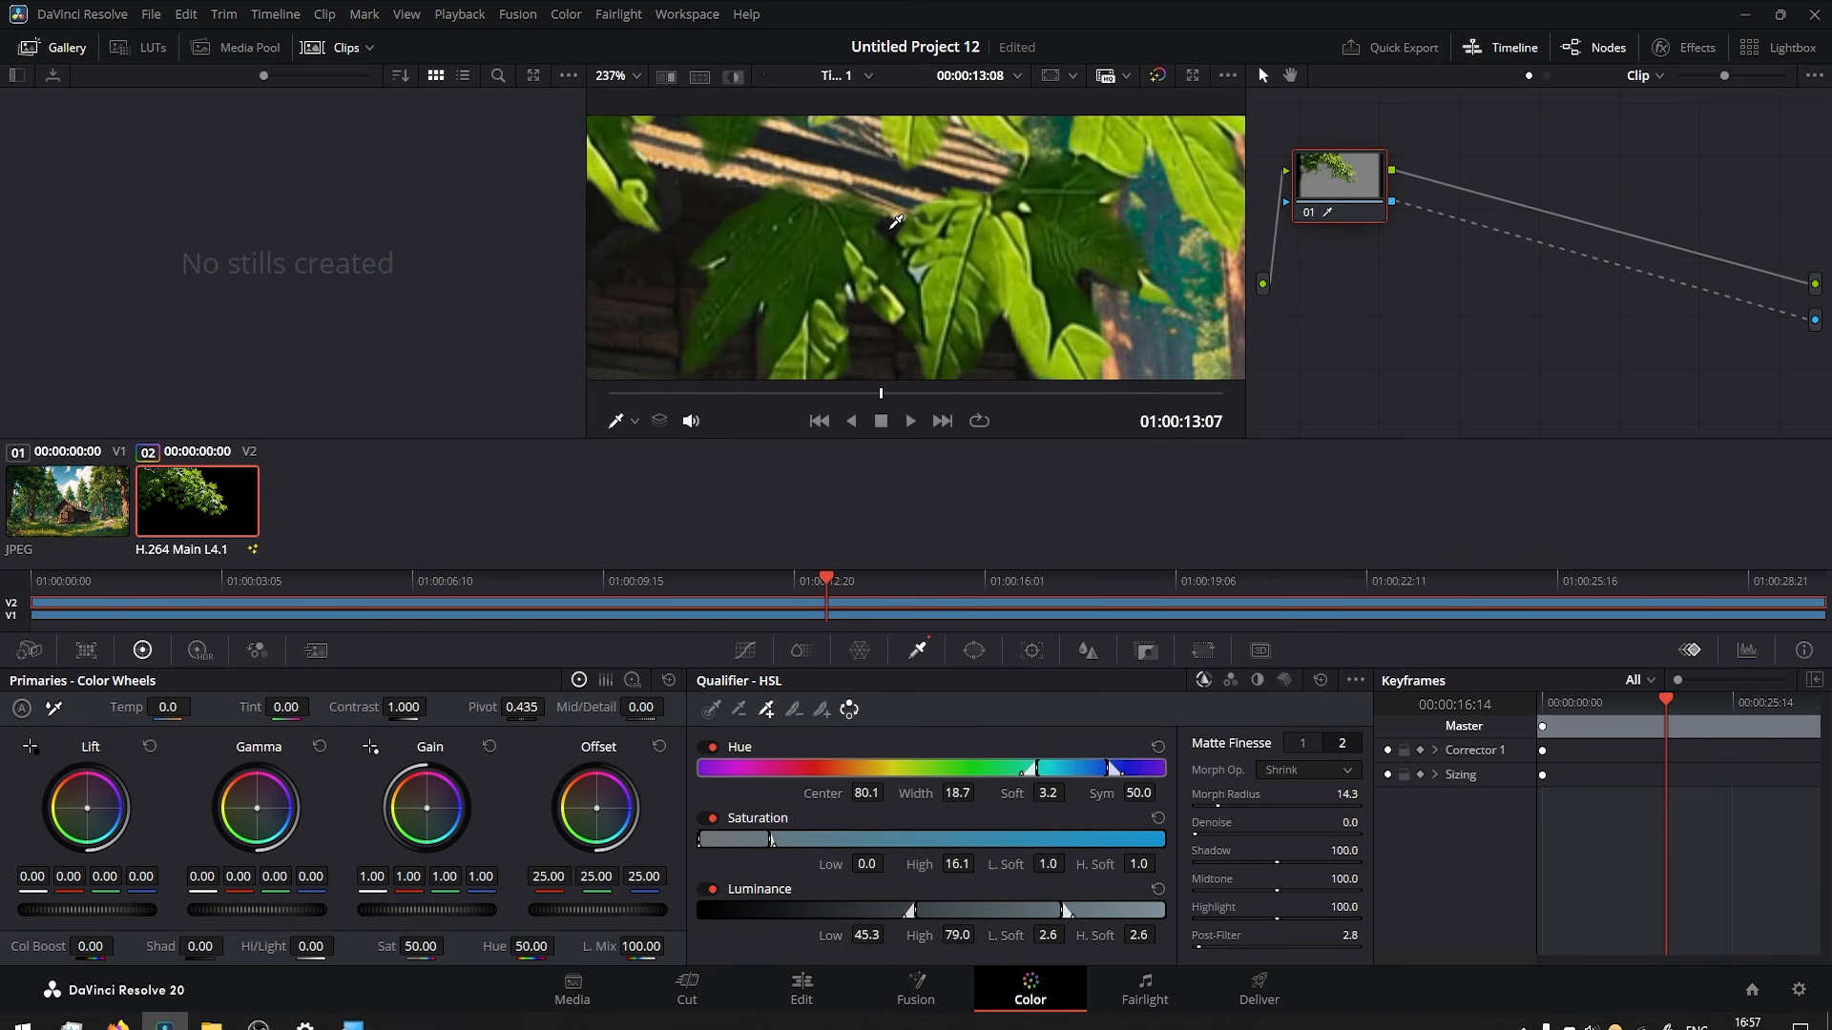
# Inspect the leaf edges and set the Matte Finesse Morph Radius to 7.7 and Post-Filter to 3.6.
pyautogui.scroll(-4, 1033, 353)
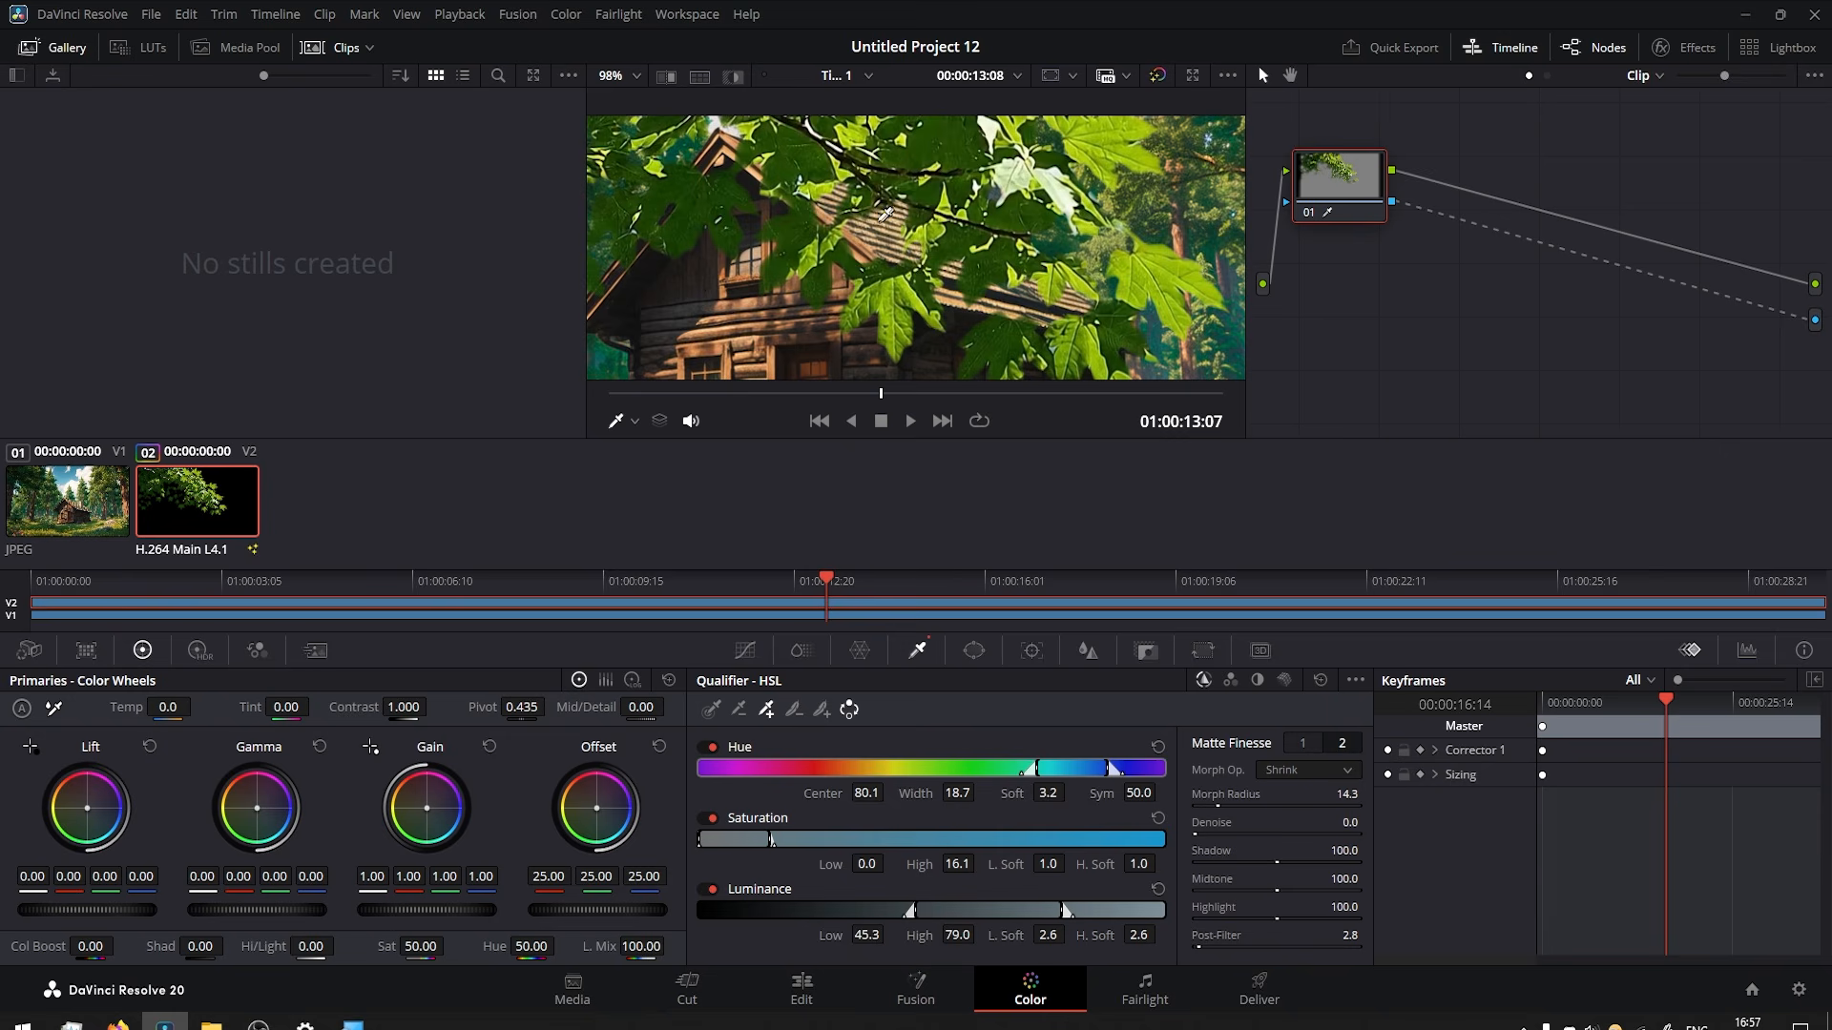
pyautogui.scroll(1, 904, 249)
pyautogui.scroll(2, 922, 232)
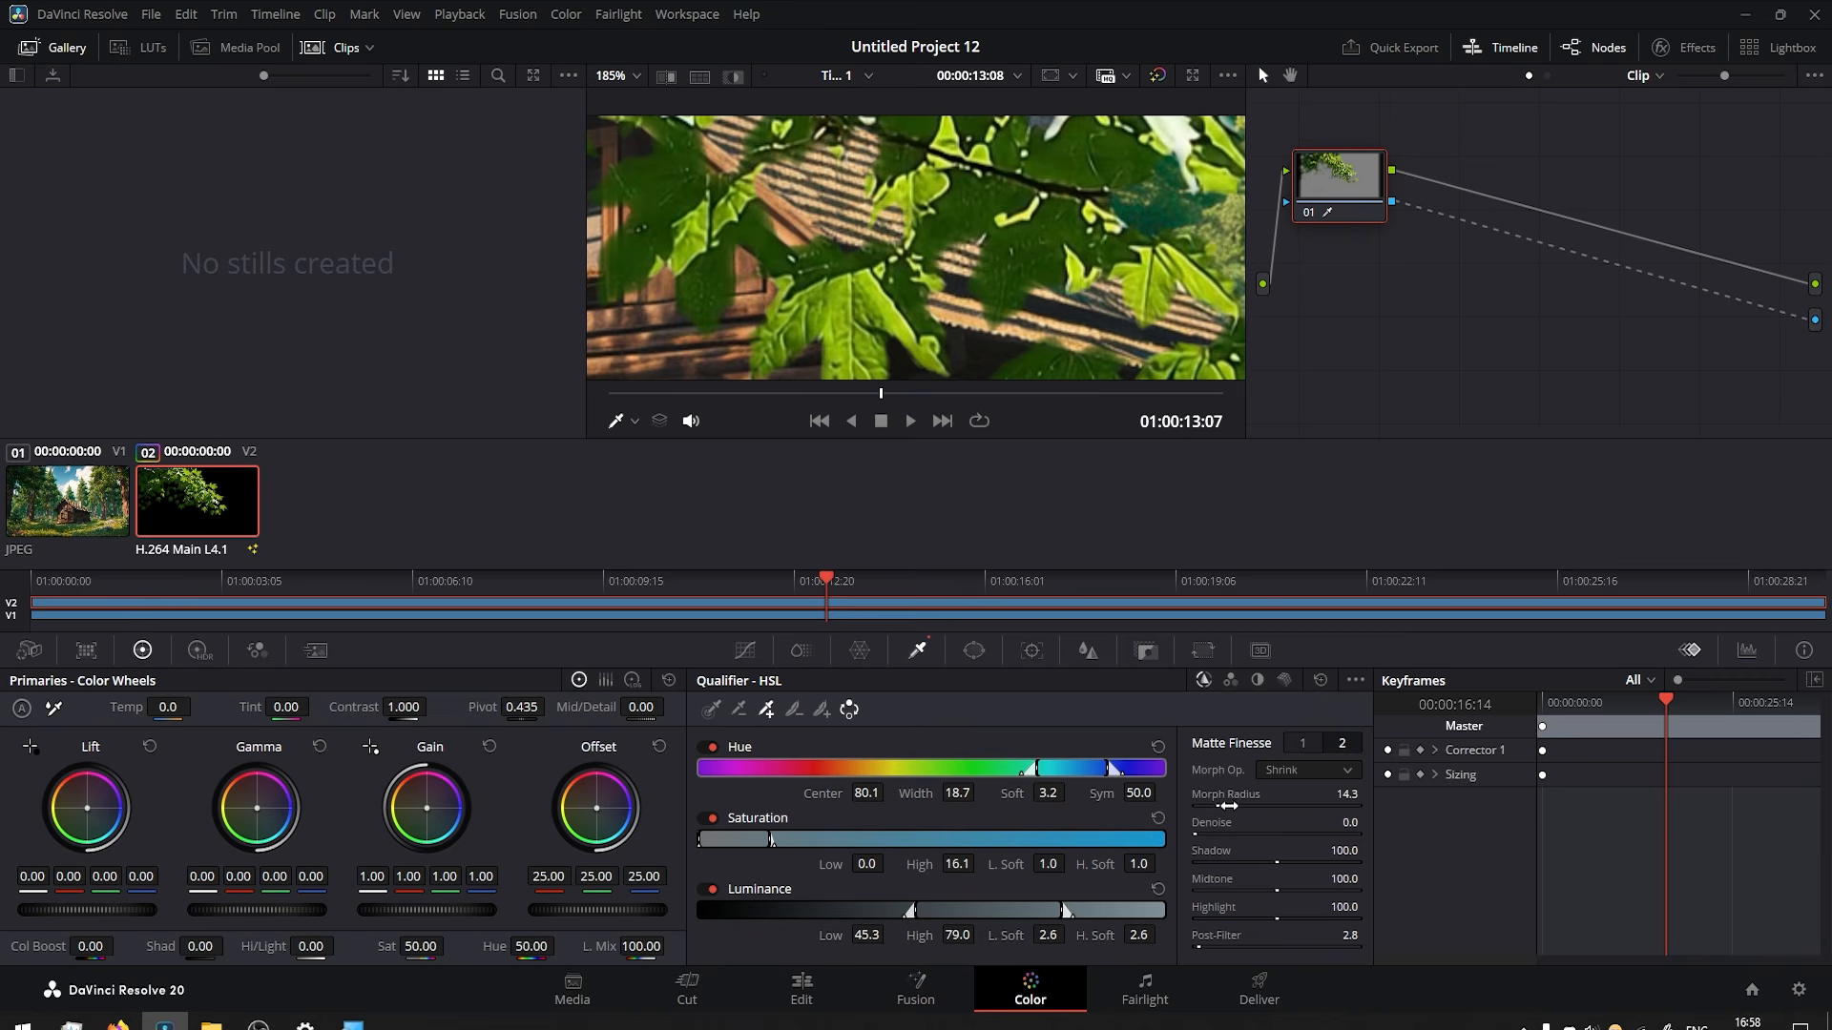
pyautogui.moveTo(1346, 794); pyautogui.dragTo(1303, 795)
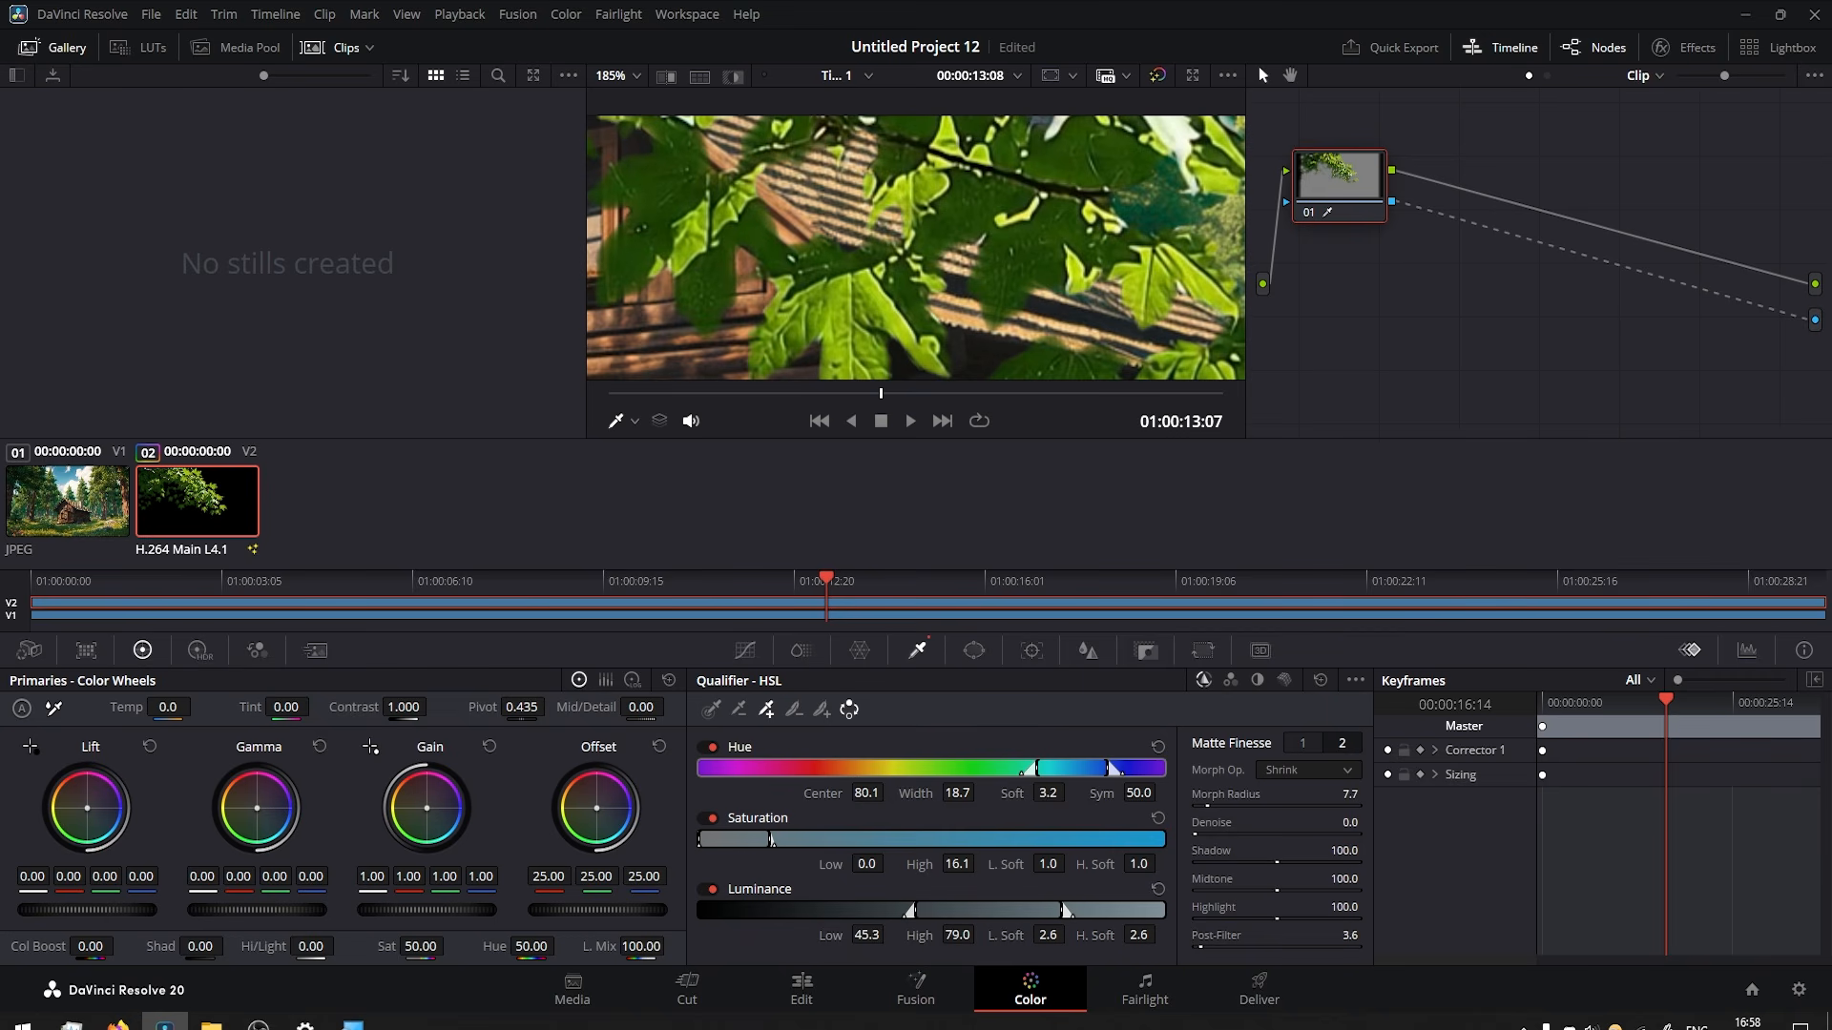
# Set the Matte Finesse In/Out Ratio to -1.0, Clean Black to 10.5 and Pre-Filter to 13.0.
pyautogui.click(1303, 744)
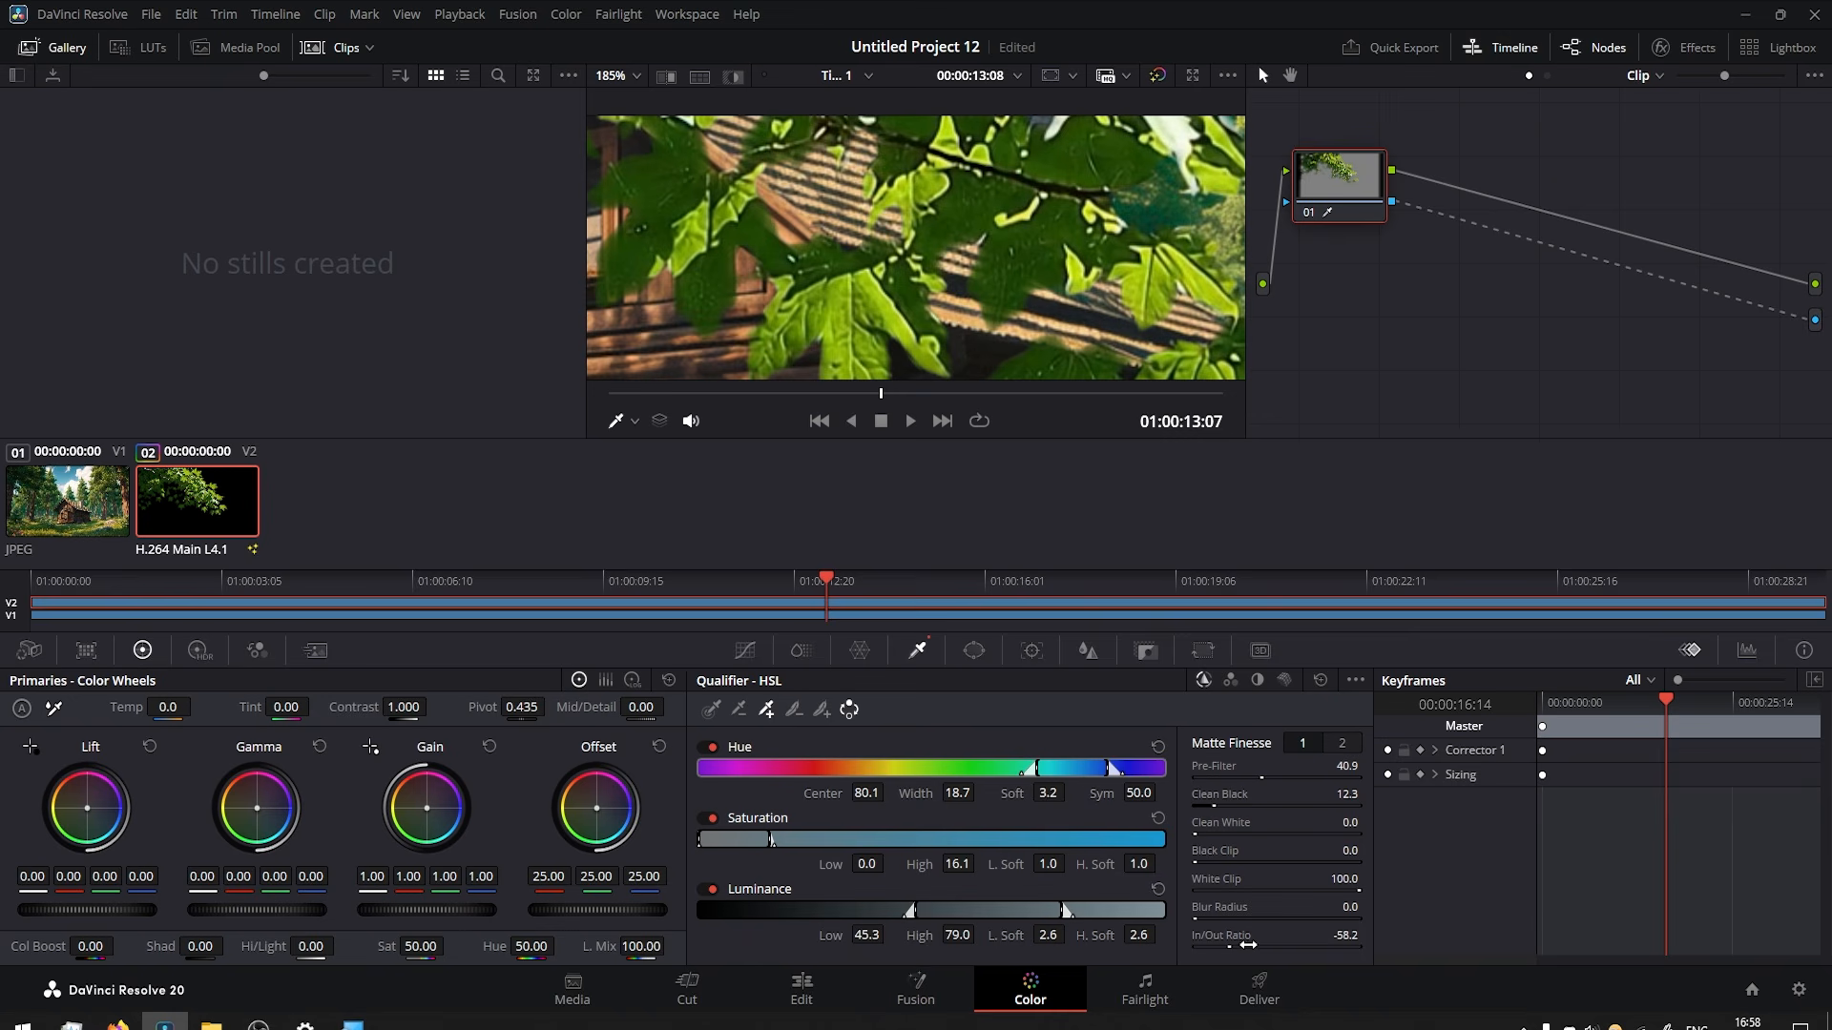
pyautogui.moveTo(1234, 937); pyautogui.dragTo(1277, 937)
pyautogui.moveTo(1304, 788); pyautogui.dragTo(1284, 788)
pyautogui.moveTo(1261, 777); pyautogui.dragTo(1216, 778)
# Check the outer leaves and set Matte Finesse Pre-Filter to 24.3, Clean Black to 26.2 and In/Out Ratio to -7.0.
pyautogui.scroll(-9, 849, 303)
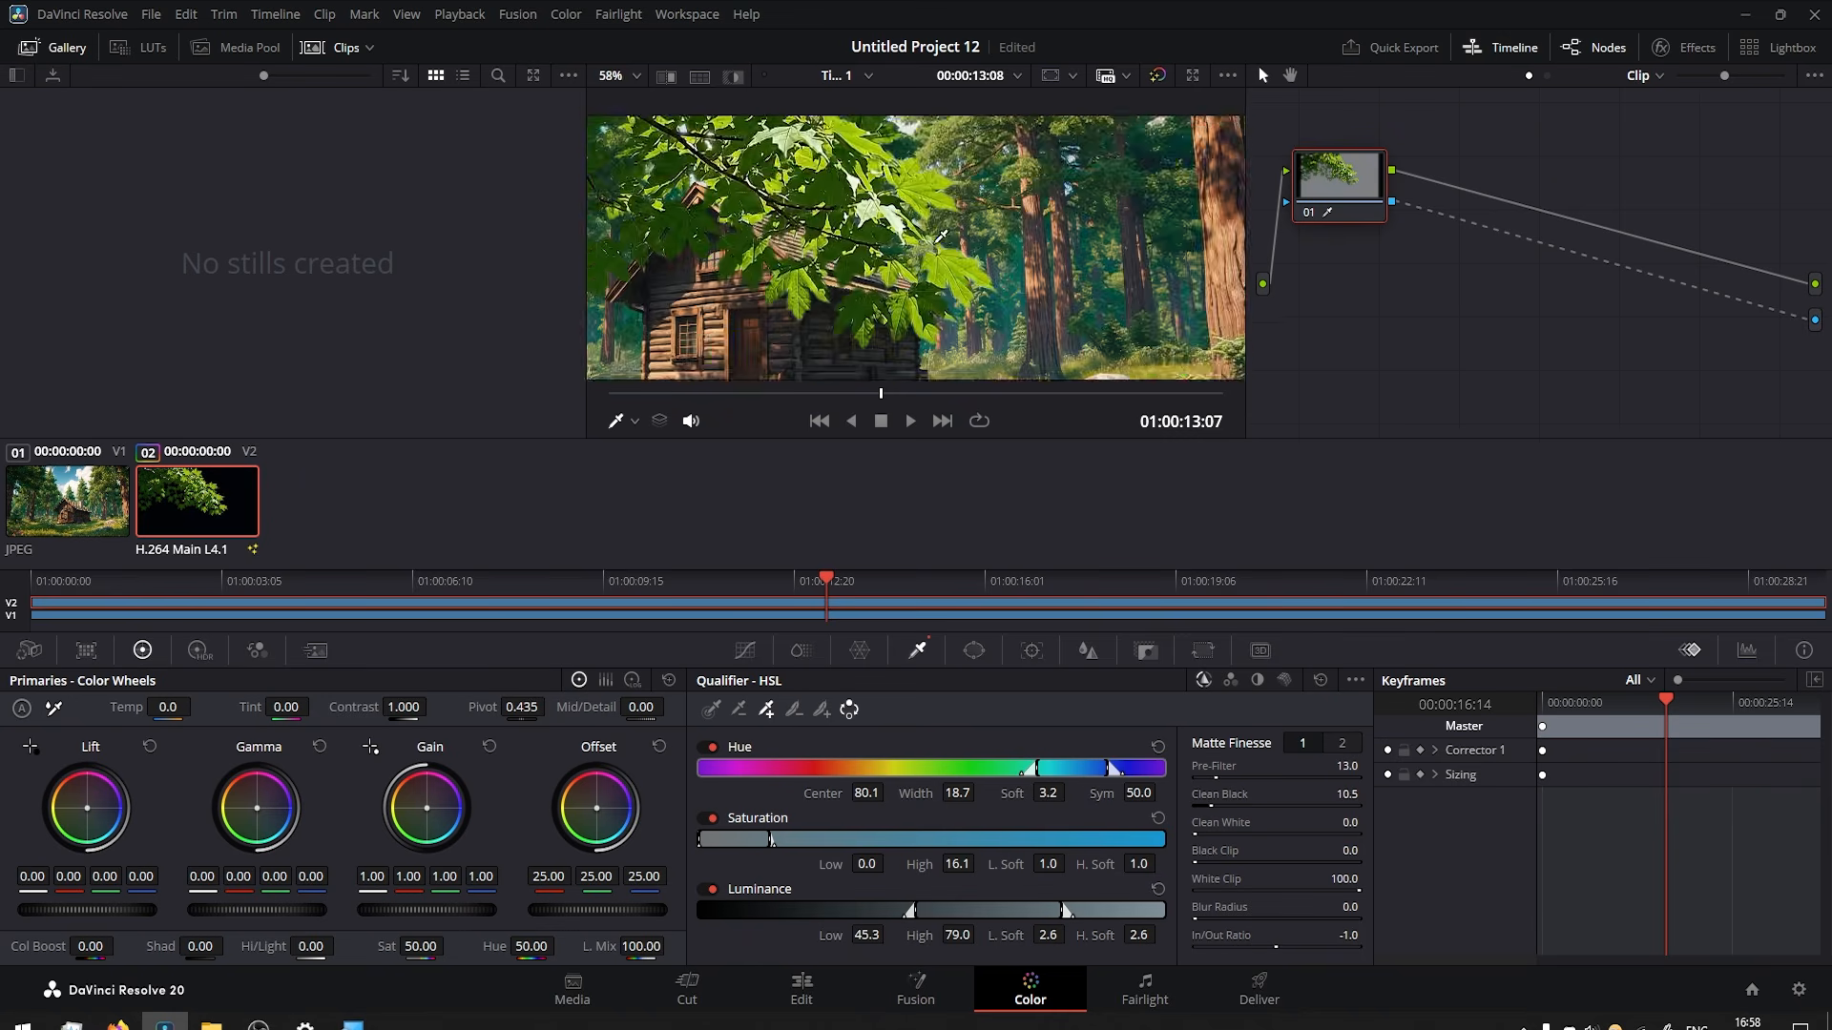
pyautogui.scroll(8, 866, 307)
pyautogui.moveTo(866, 308); pyautogui.dragTo(868, 219)
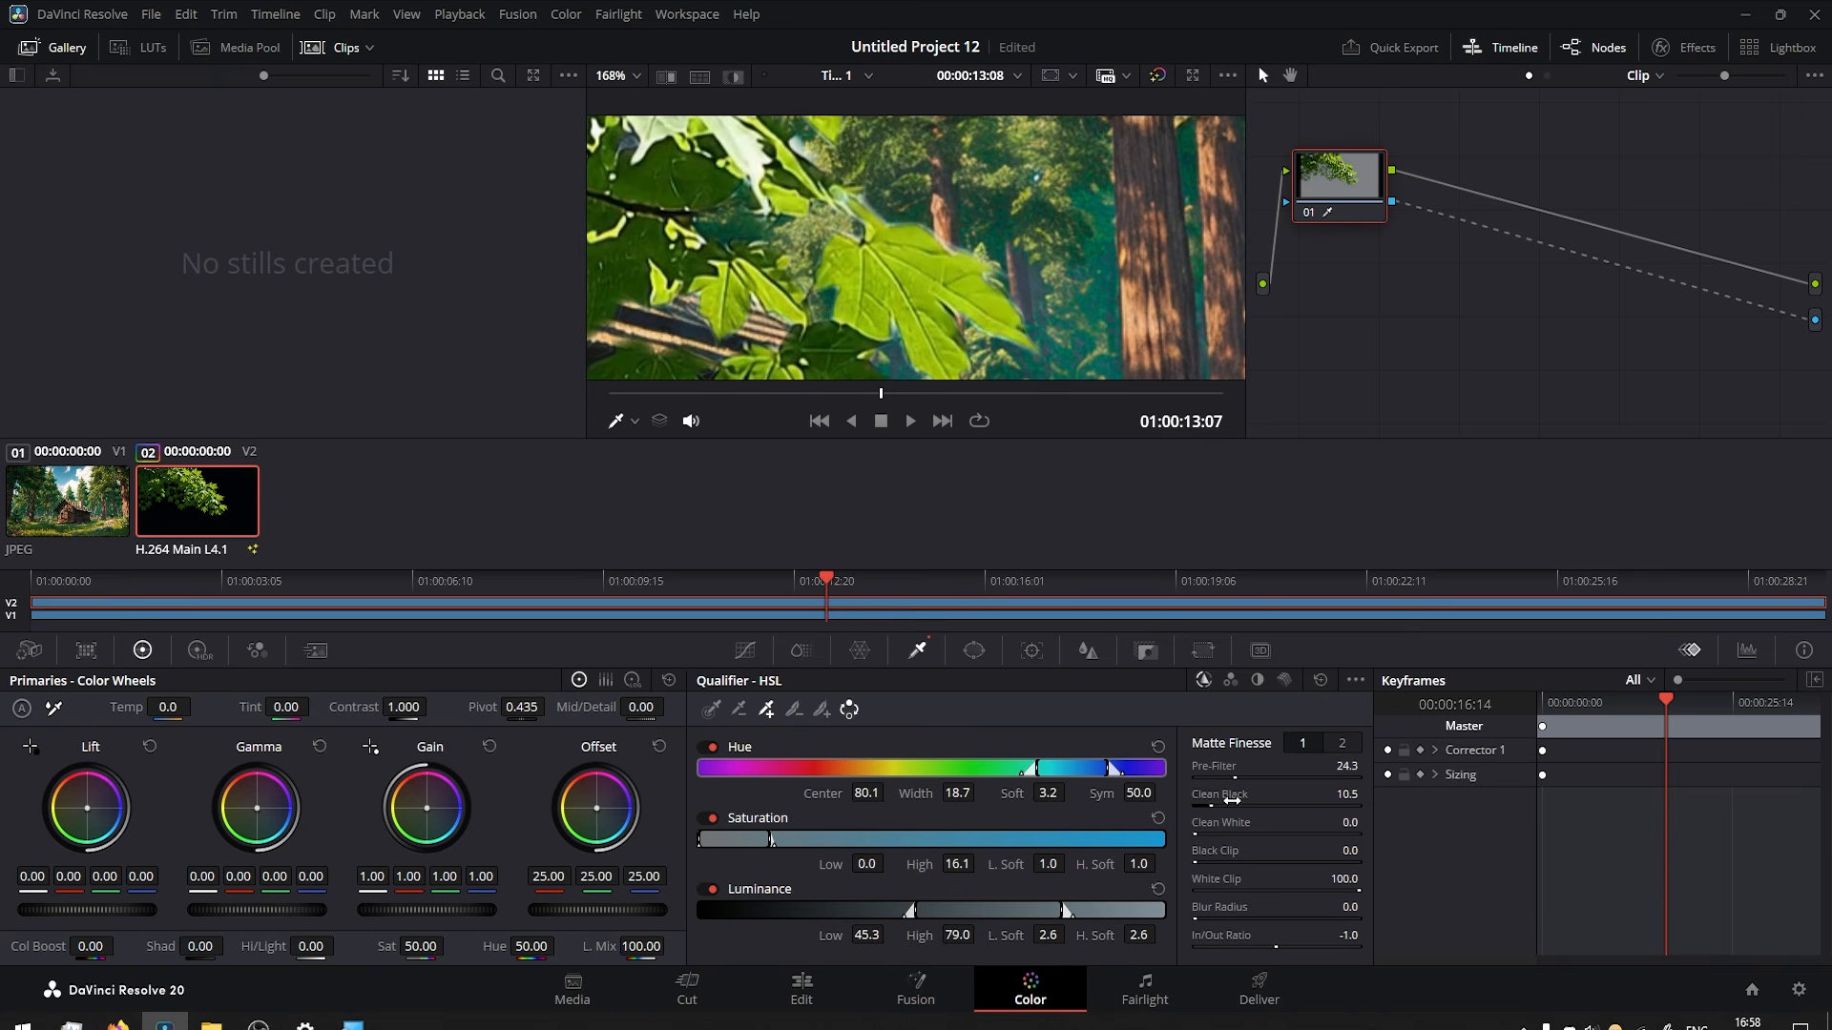
pyautogui.moveTo(1232, 801)
pyautogui.mouseDown()
pyautogui.moveTo(1326, 801)
pyautogui.moveTo(1226, 802)
pyautogui.mouseUp()
pyautogui.moveTo(1215, 830)
pyautogui.mouseDown()
pyautogui.moveTo(1260, 830)
pyautogui.moveTo(1214, 830)
pyautogui.mouseUp()
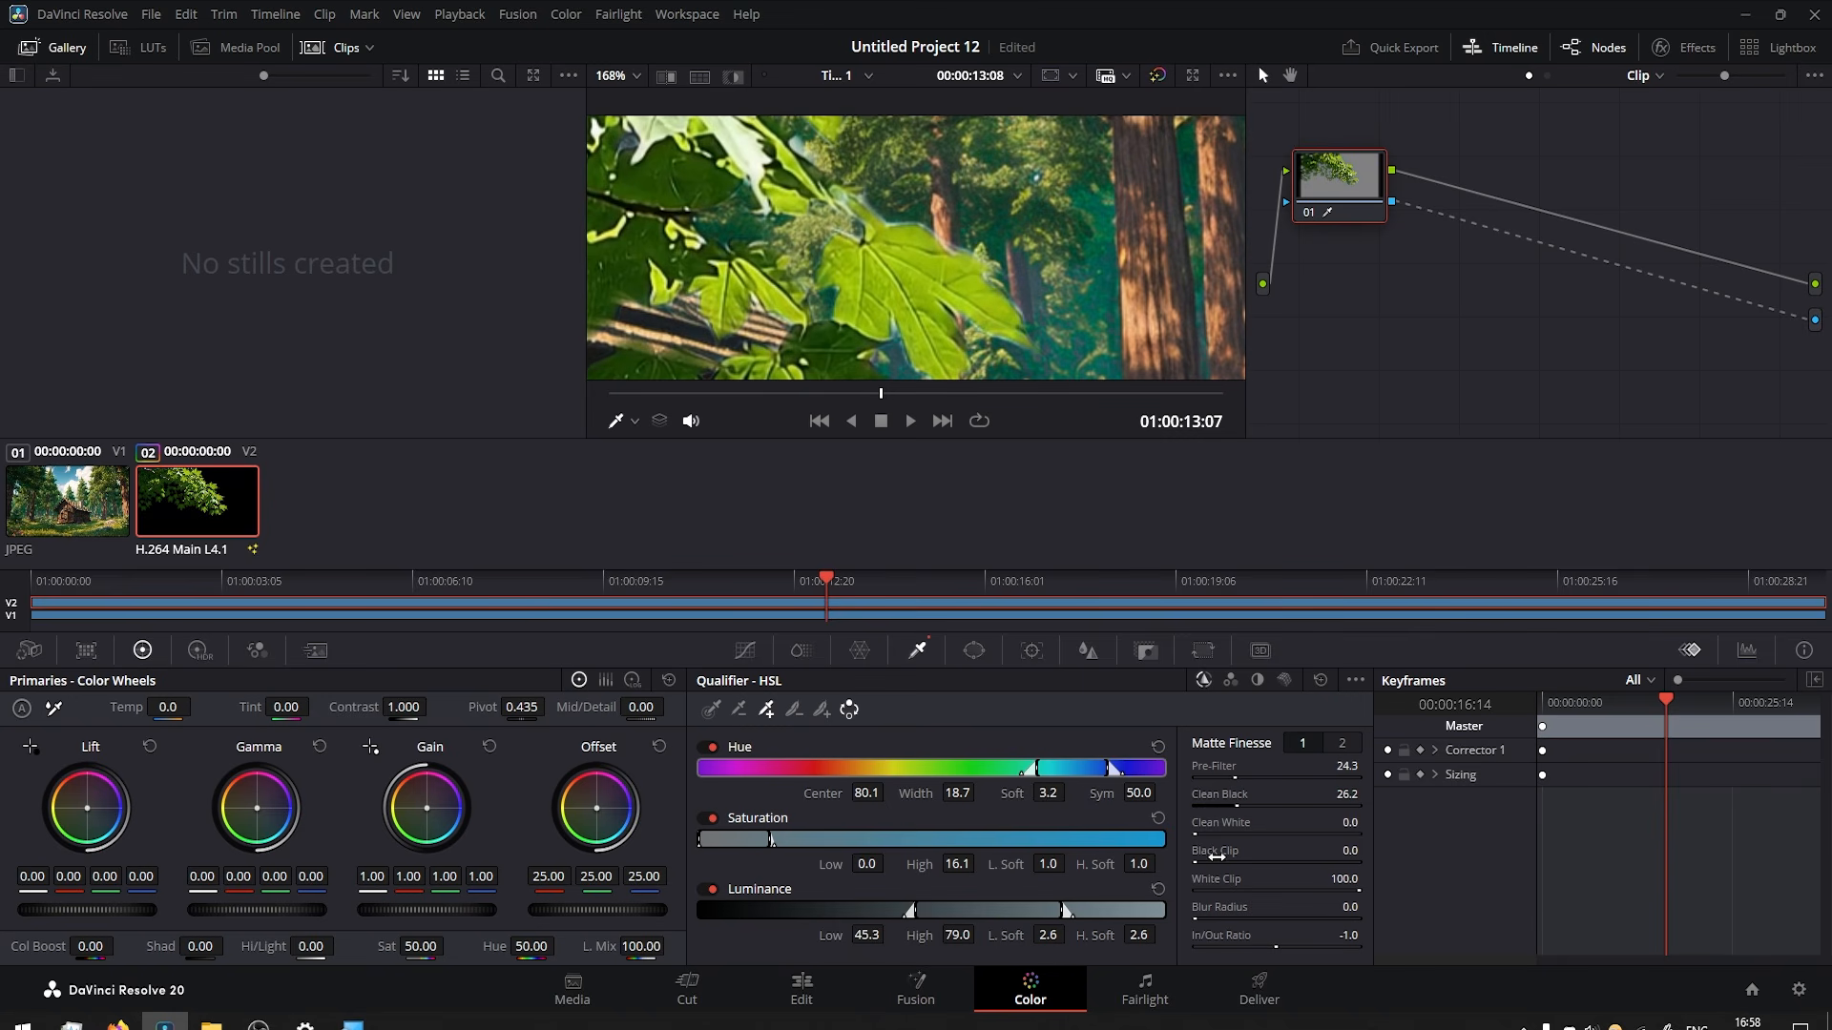
# Set the second Matte Finesse group's Morph Radius to 8.6, Shadow to 106.6 and Post-Filter to 2.3.
pyautogui.click(1343, 743)
pyautogui.moveTo(1216, 802)
pyautogui.mouseDown()
pyautogui.moveTo(1260, 830)
pyautogui.moveTo(1216, 830)
pyautogui.mouseUp()
pyautogui.click(1334, 852)
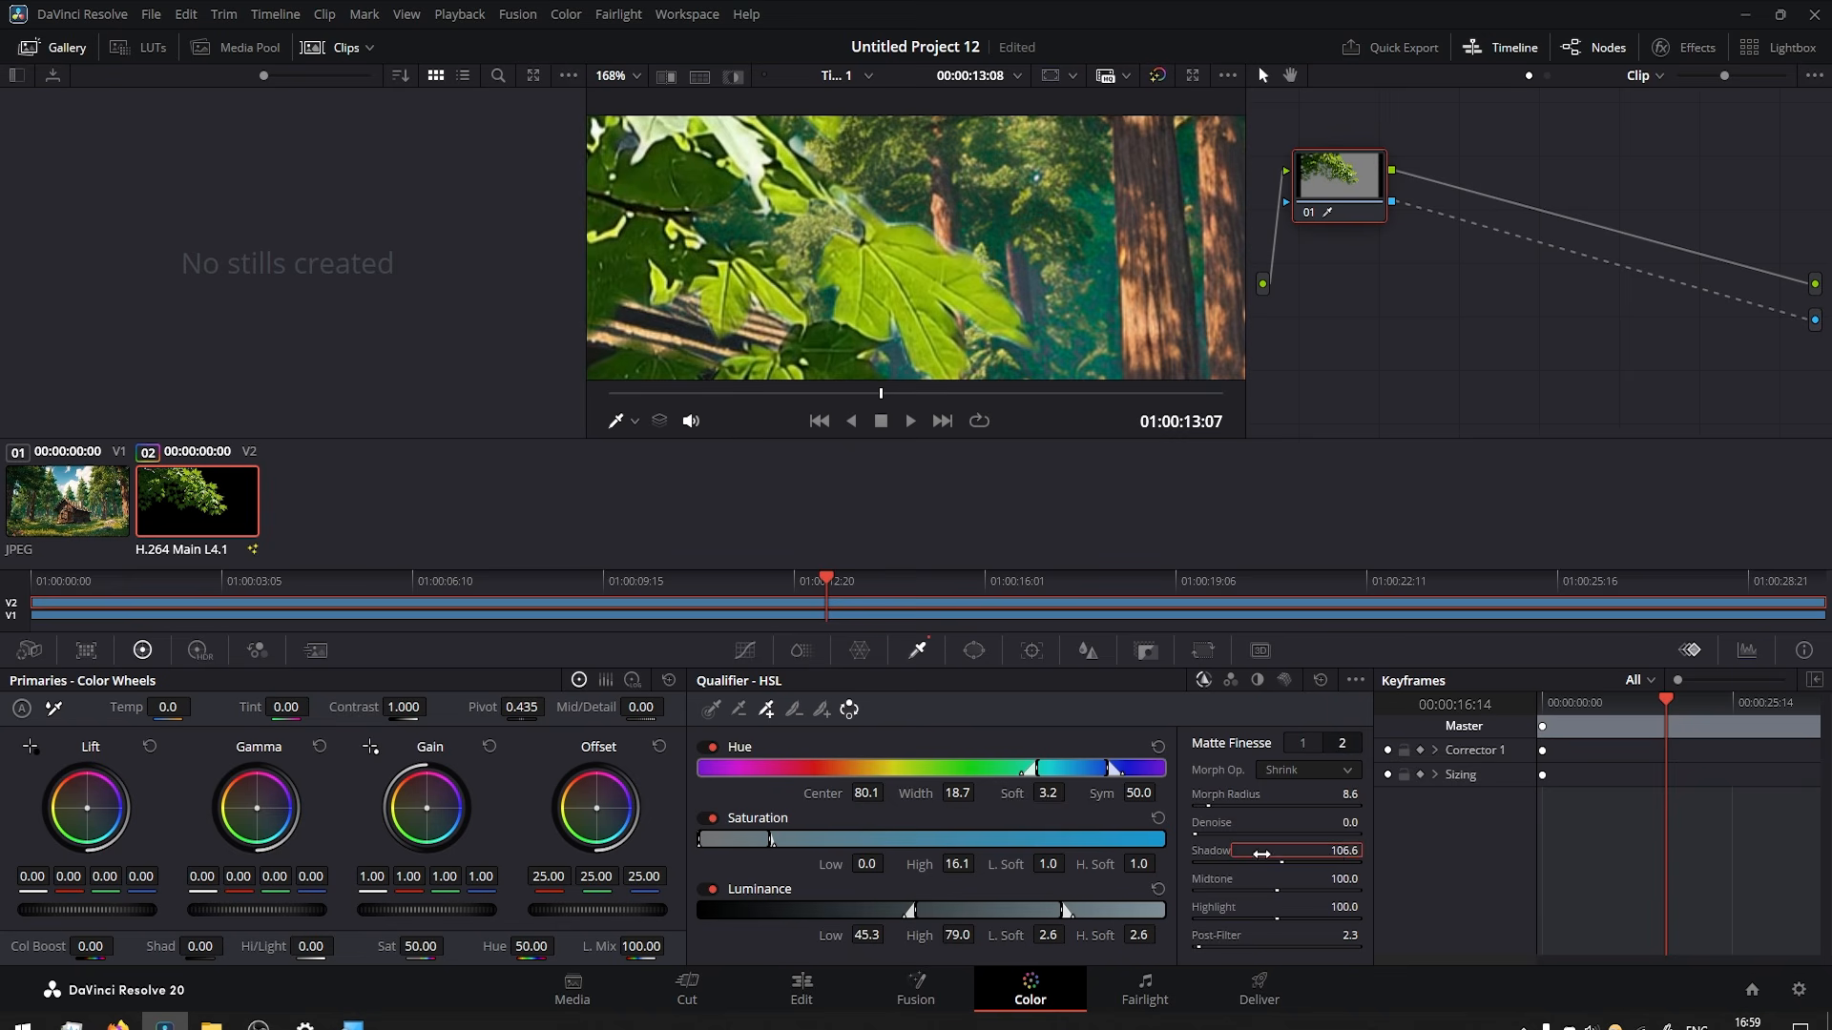
# Play back the keyed composite on the Edit page timeline, starting about five seconds in.
pyautogui.click(797, 993)
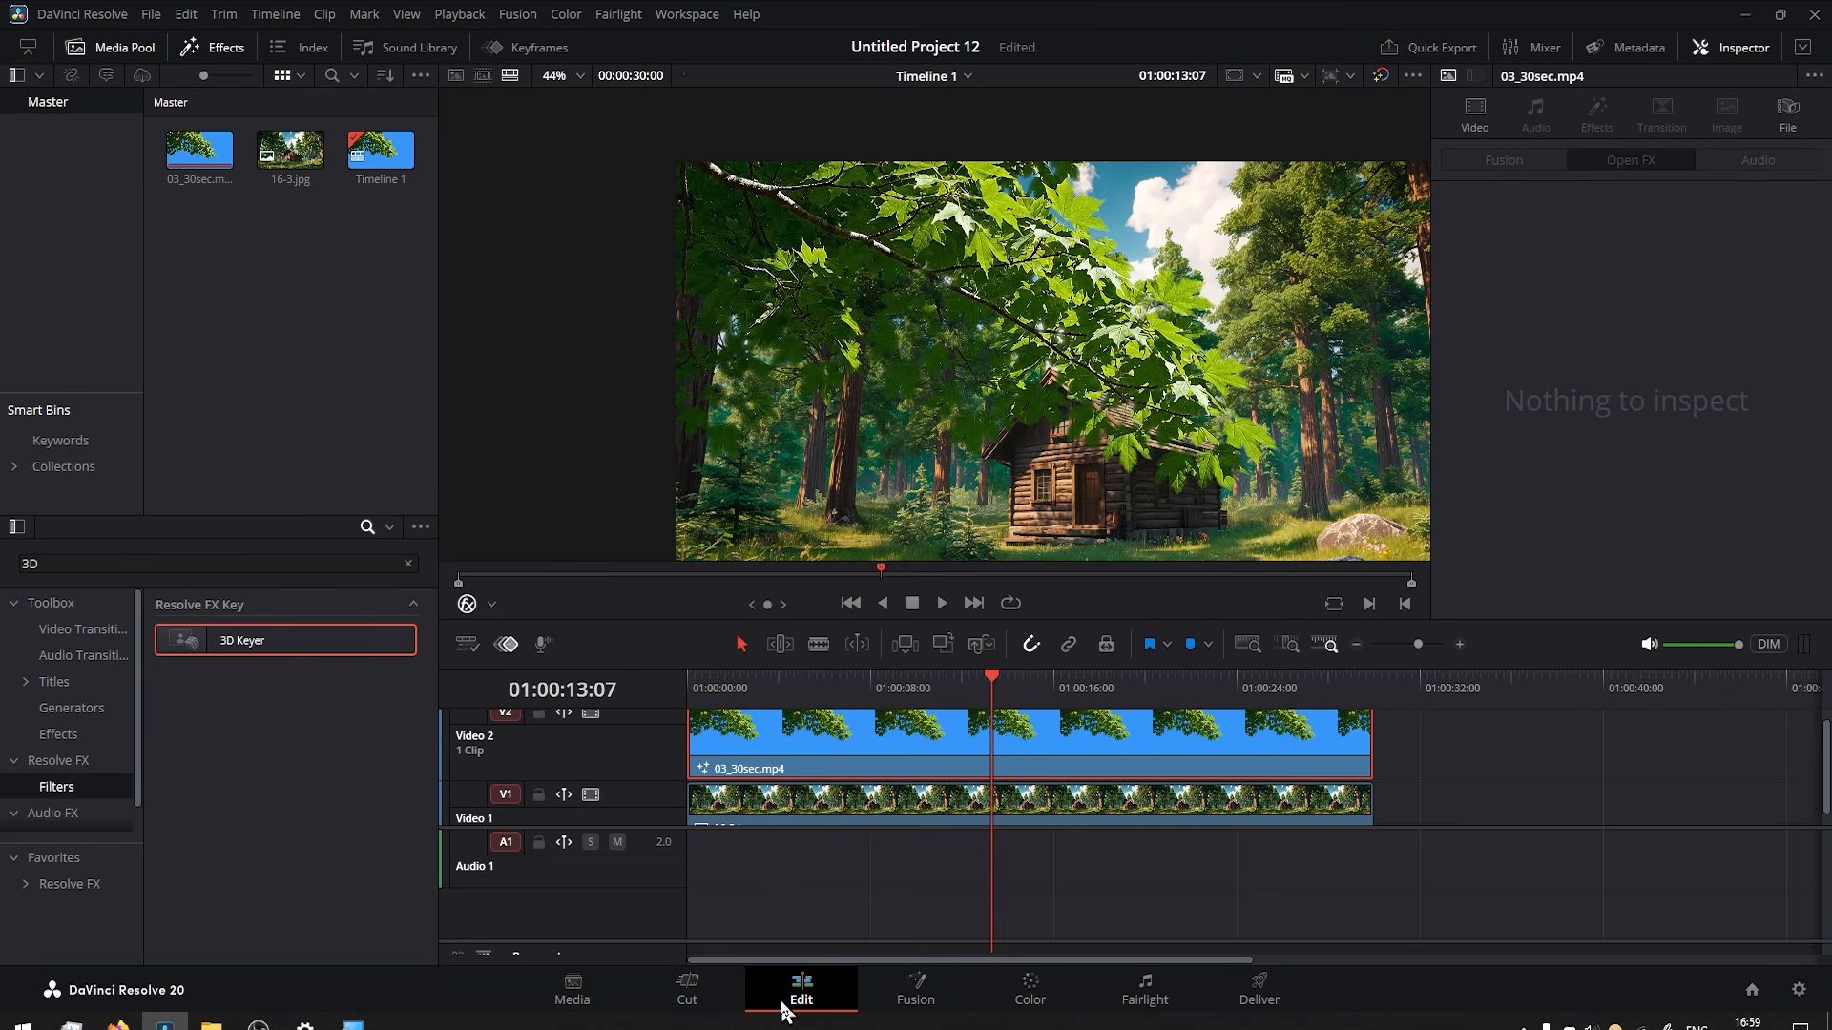
pyautogui.scroll(1, 992, 369)
pyautogui.click(795, 675)
pyautogui.press('space')
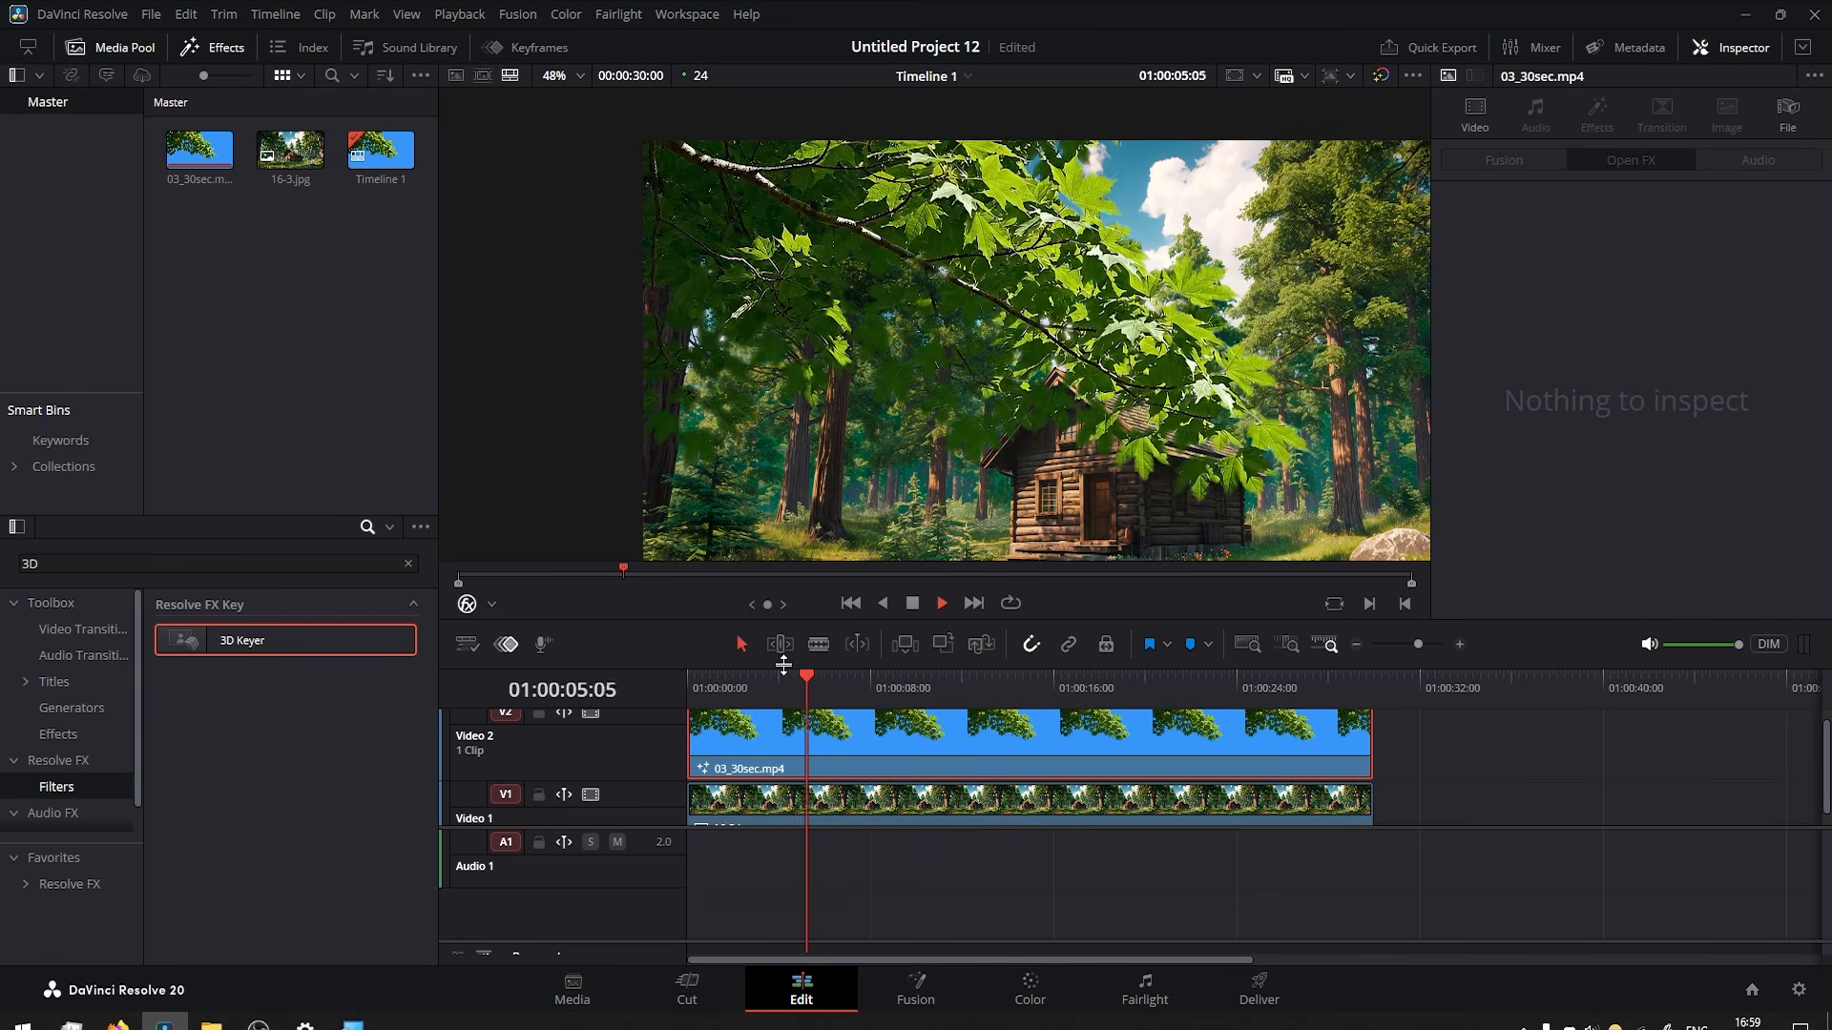